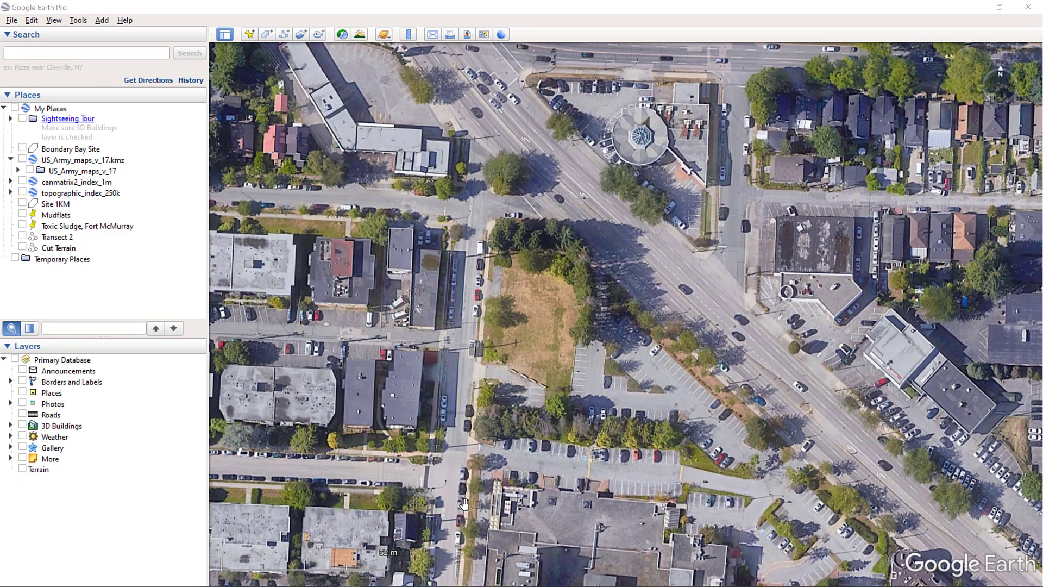
# Frame the aerial view on the grassy lot beside the diagonal road and its surrounding blocks.
pyautogui.scroll(-1, 520, 412)
pyautogui.scroll(-2, 521, 412)
pyautogui.scroll(1, 508, 442)
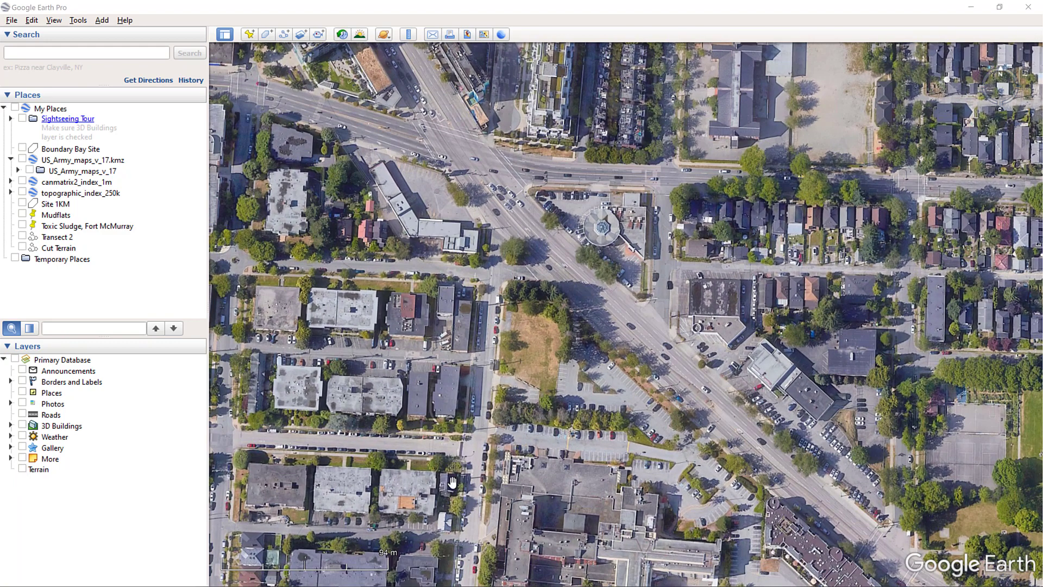
pyautogui.scroll(-1, 405, 508)
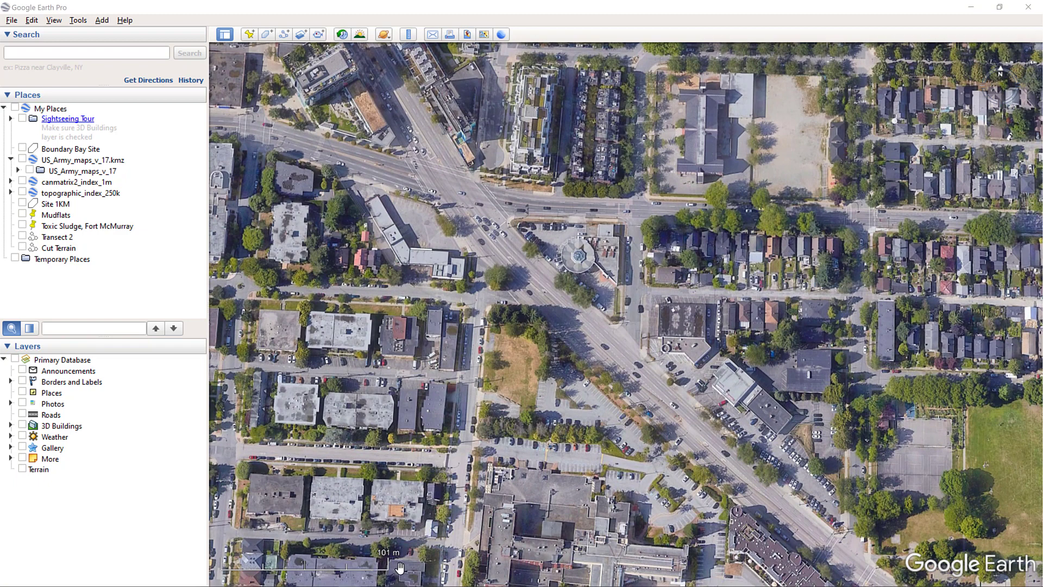
pyautogui.moveTo(488, 462); pyautogui.dragTo(552, 411)
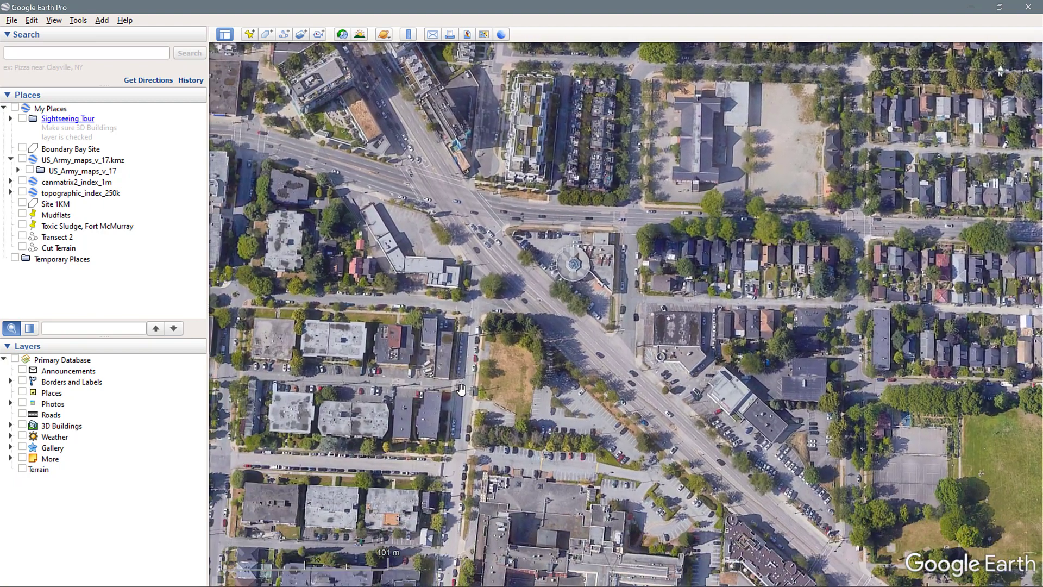
pyautogui.scroll(2, 463, 384)
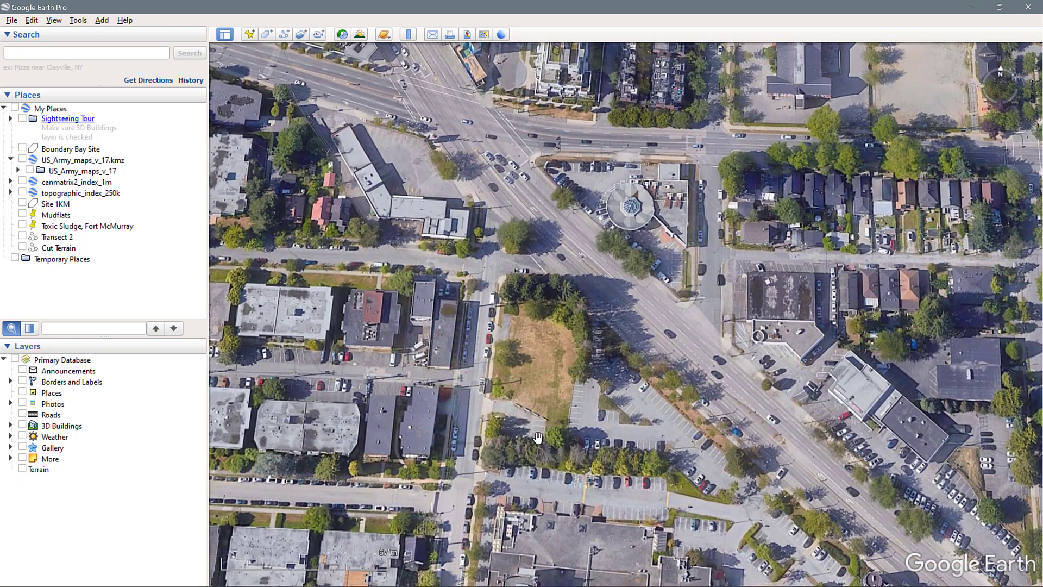
pyautogui.moveTo(574, 477); pyautogui.dragTo(577, 391, button='right')
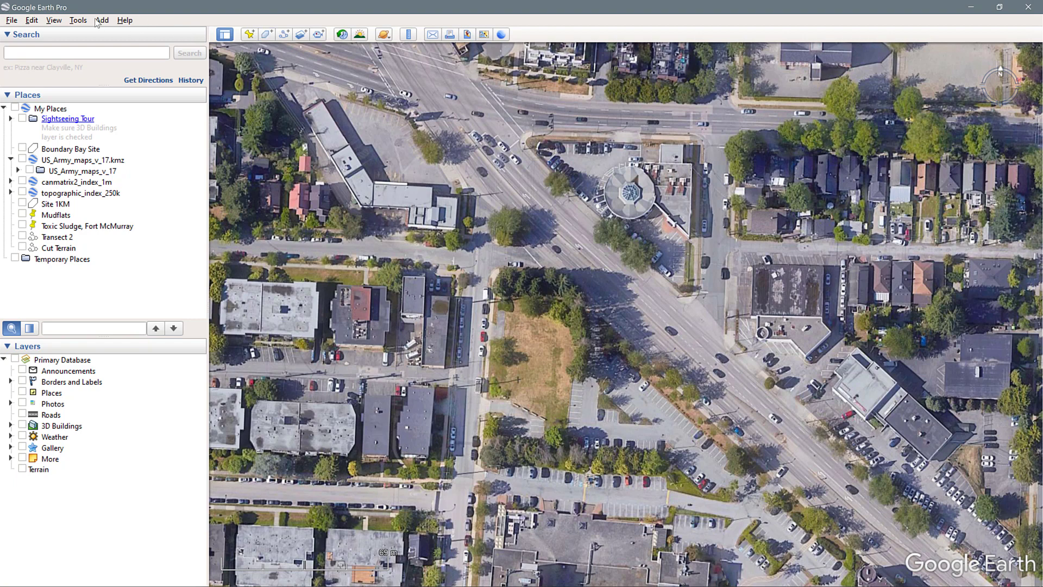
# Review the 3D View options, including units of measurement and terrain settings, and accept the dialog.
pyautogui.click(77, 20)
pyautogui.click(104, 123)
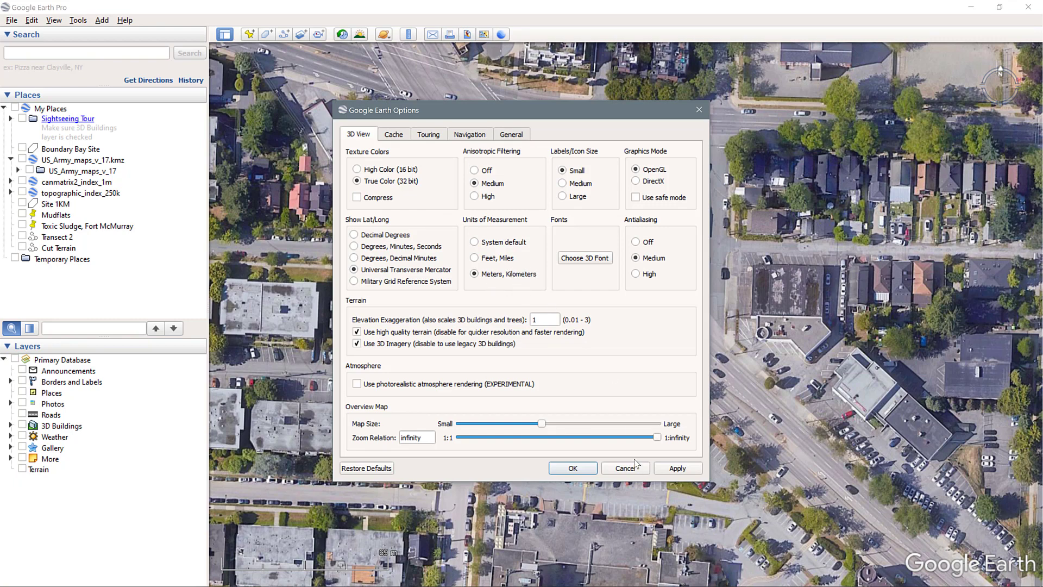
pyautogui.click(592, 469)
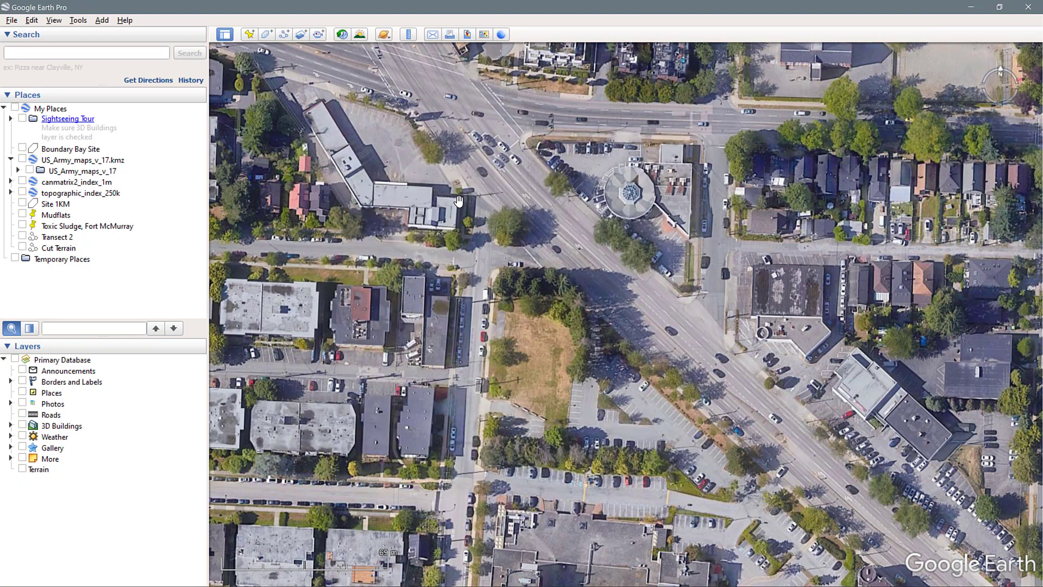
# Hide the sidebar and reset the view's tilt and compass together.
pyautogui.click(54, 20)
pyautogui.click(73, 48)
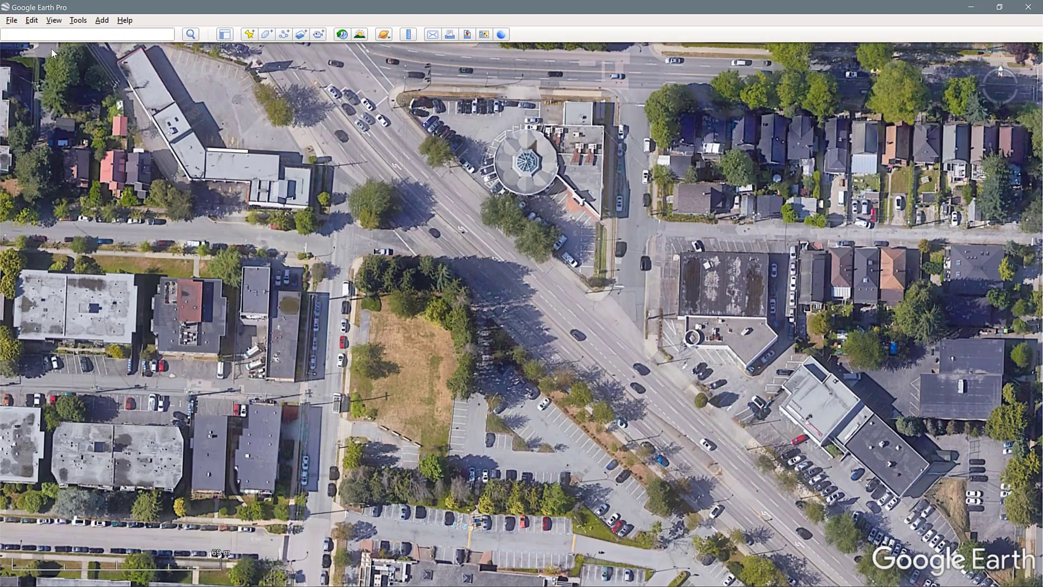
pyautogui.click(54, 23)
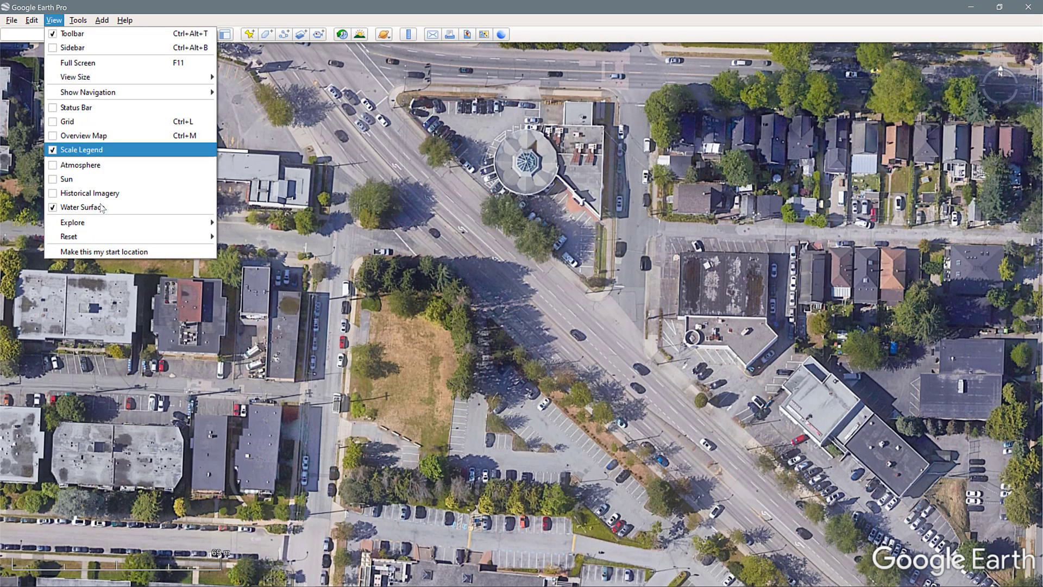
pyautogui.moveTo(115, 237)
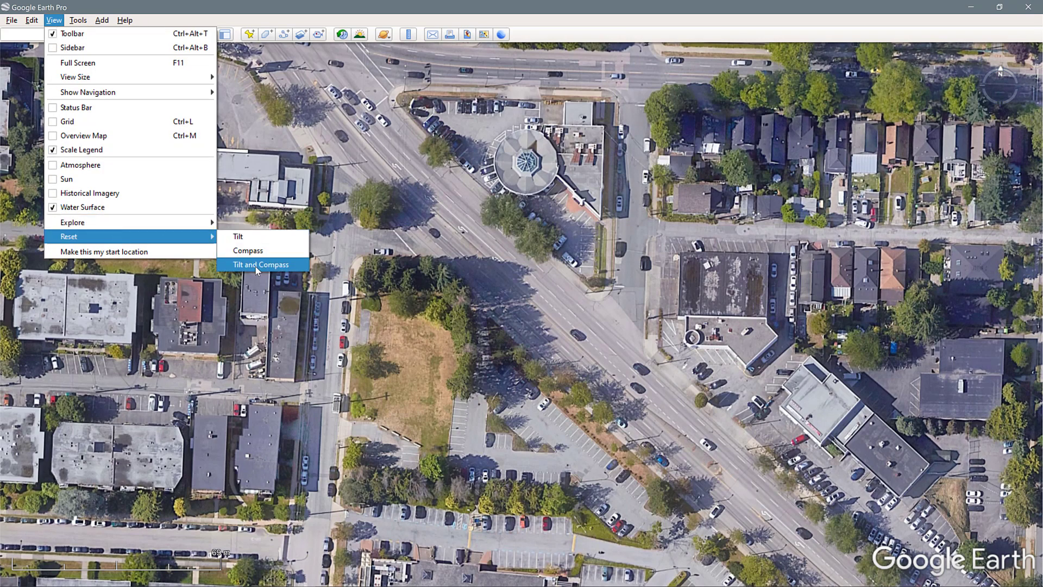
pyautogui.click(269, 266)
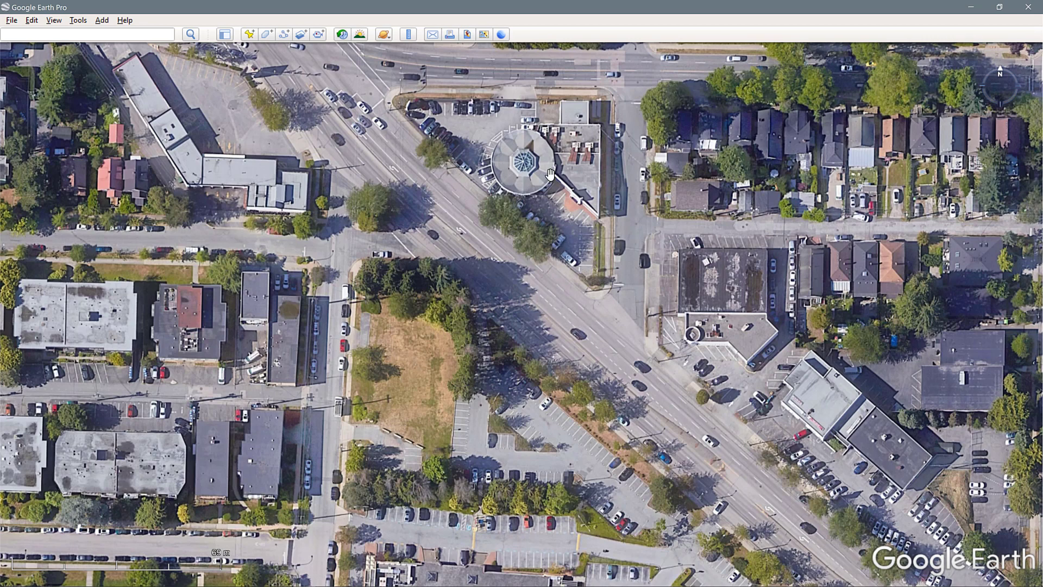
# Widen the aerial view slightly to take in more surrounding blocks and reset its tilt and compass again.
pyautogui.scroll(-1, 528, 203)
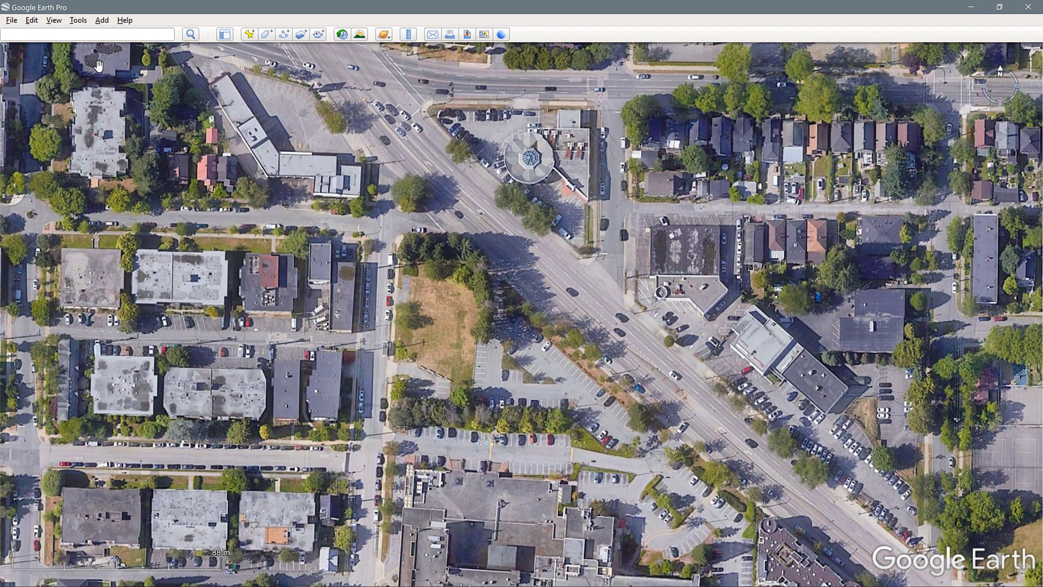
pyautogui.click(54, 21)
pyautogui.moveTo(136, 237)
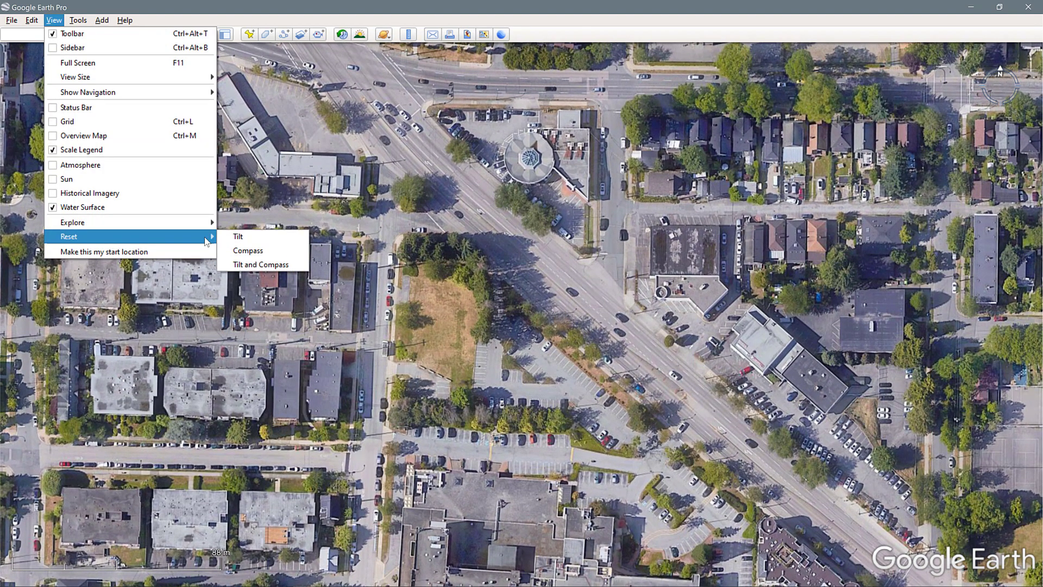
pyautogui.click(263, 262)
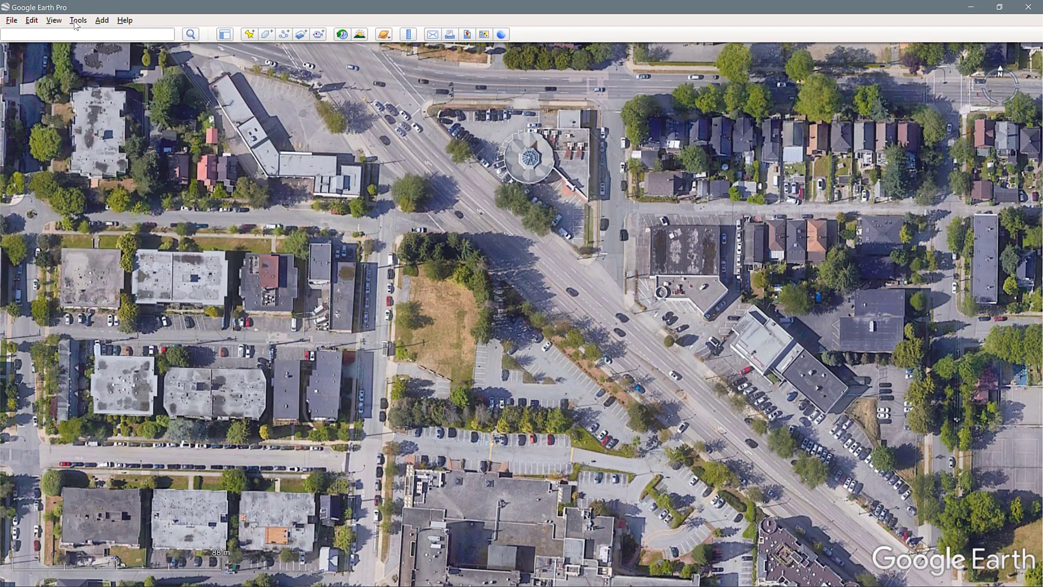
# Set up a map image export without title, description and legend, at the maximum resolution of 4800x2429.
pyautogui.click(12, 20)
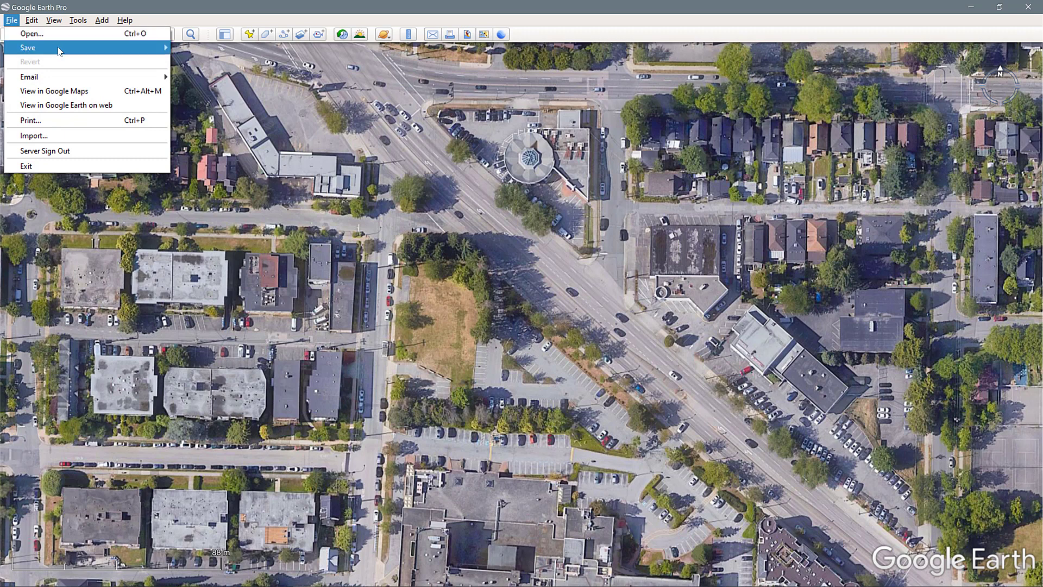
pyautogui.moveTo(60, 52)
pyautogui.click(207, 91)
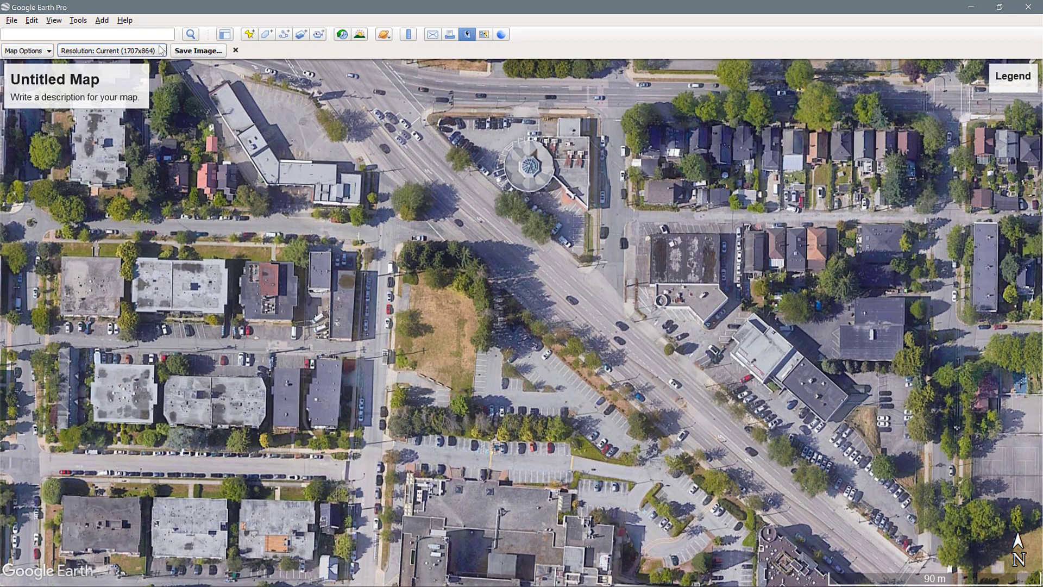
pyautogui.click(42, 55)
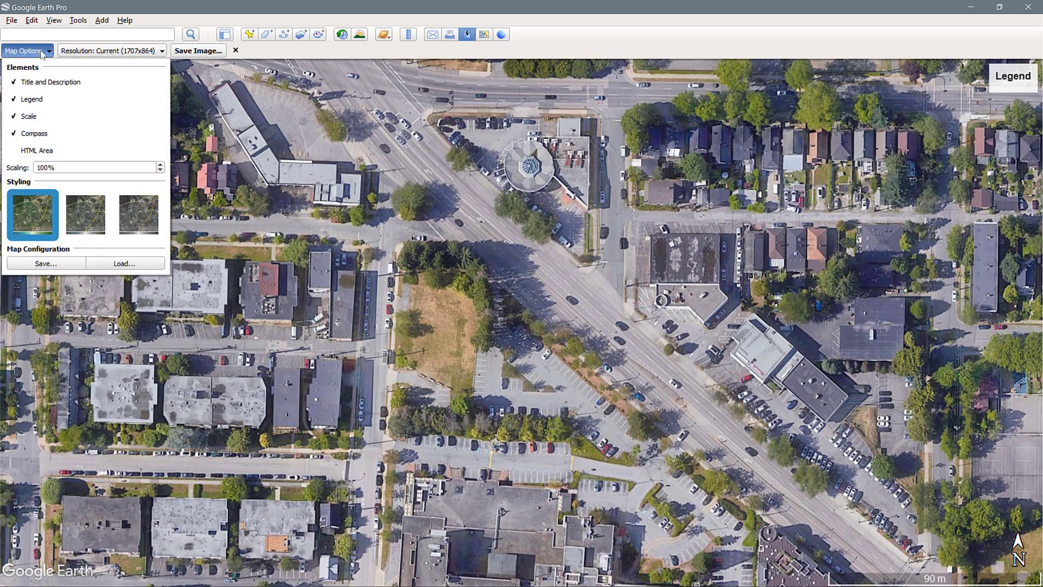
pyautogui.click(13, 106)
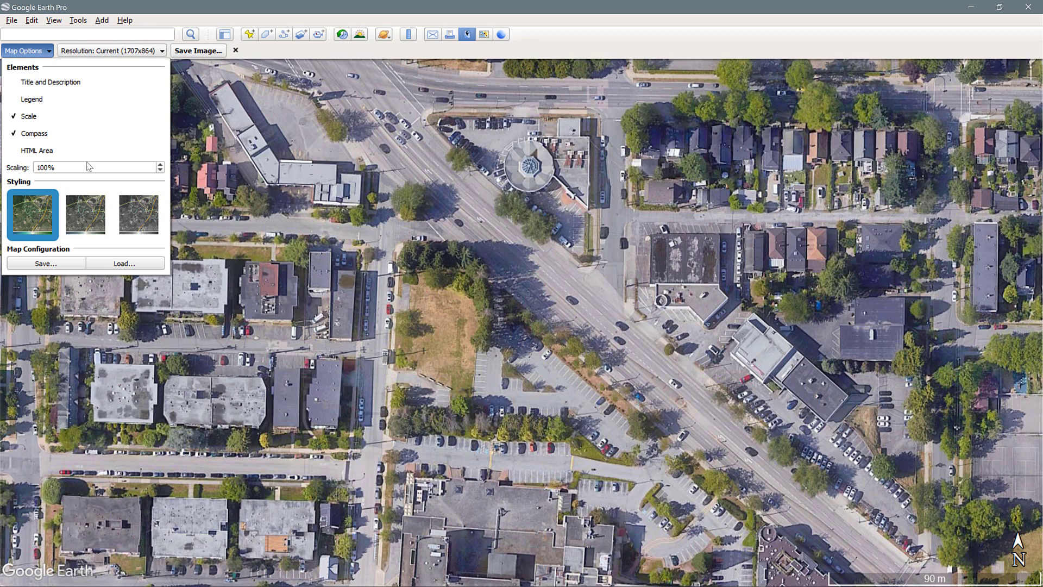
pyautogui.click(117, 50)
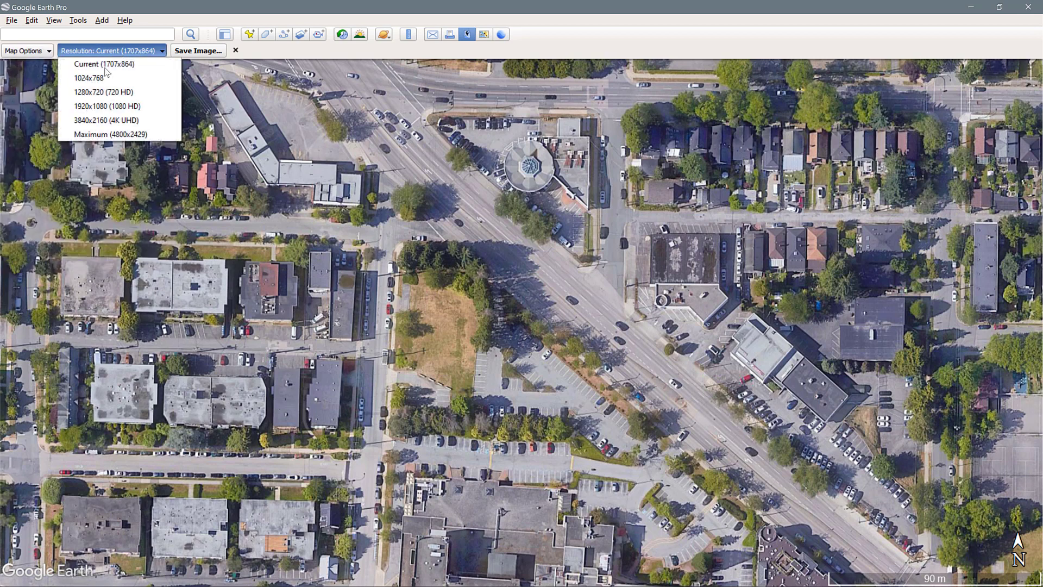
pyautogui.click(144, 135)
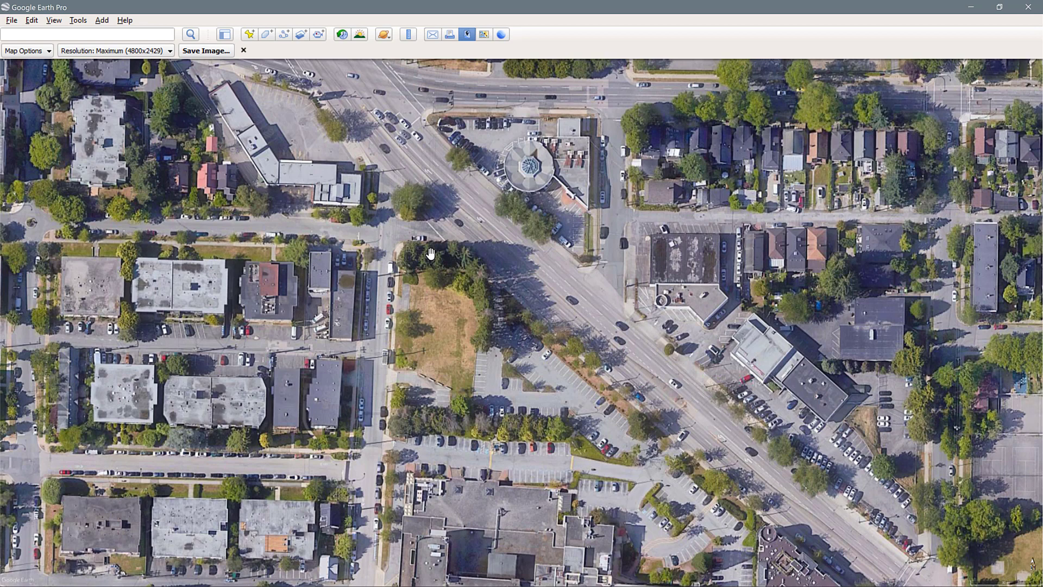
# Save the map image to the desktop as a JPEG, naming it as a test map of the owner's site.
pyautogui.click(223, 51)
pyautogui.scroll(3, 81, 181)
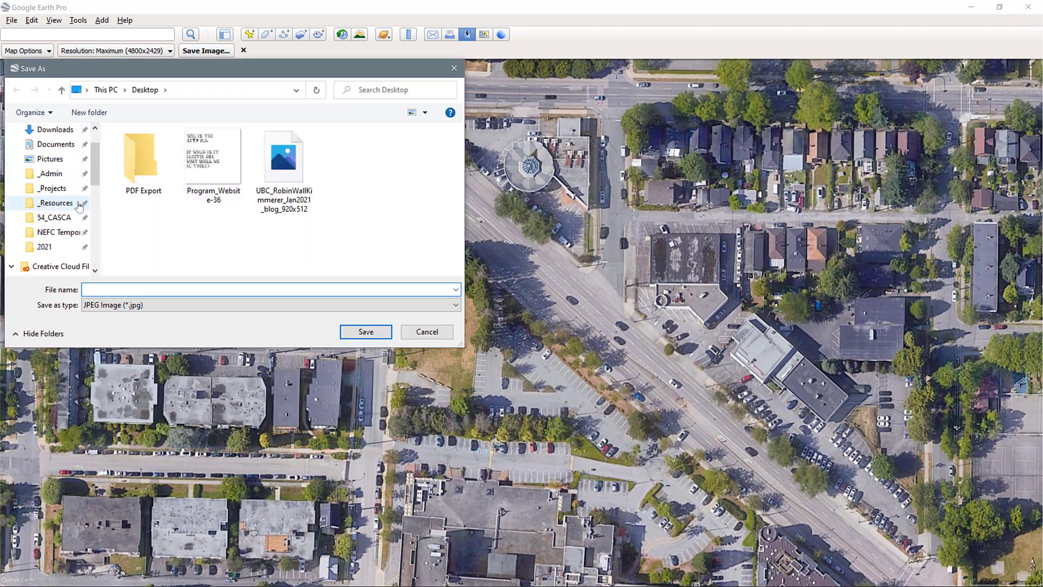
pyautogui.click(140, 288)
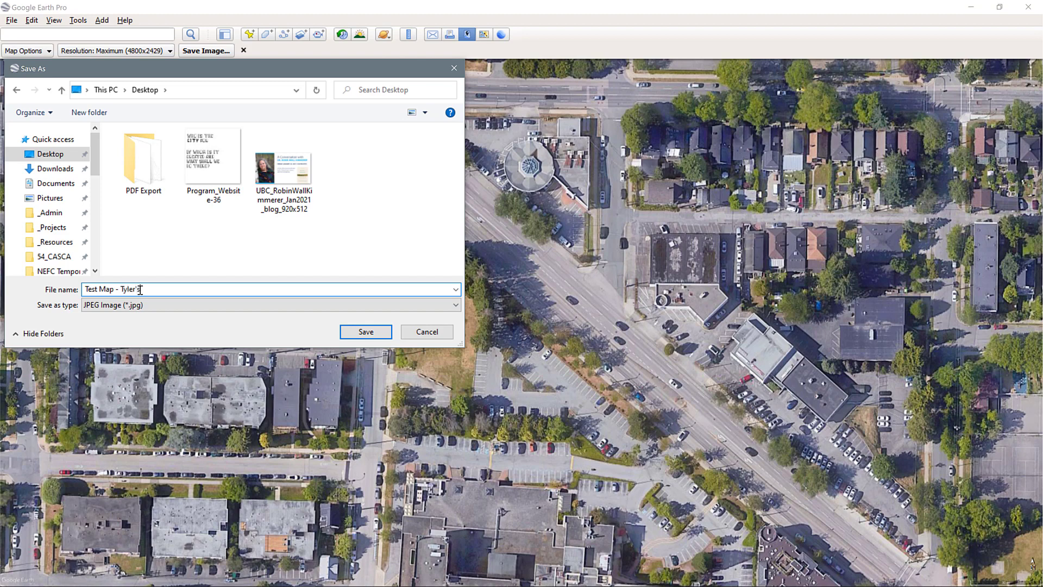
pyautogui.click(364, 332)
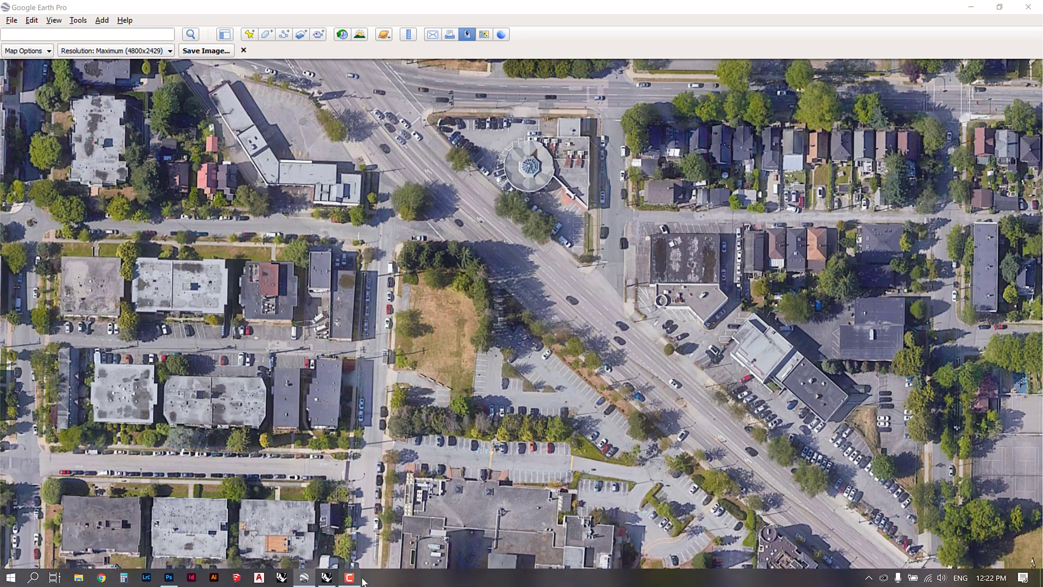
# Switch to Rhino 7 and confirm Meters as the document's model units.
pyautogui.click(328, 578)
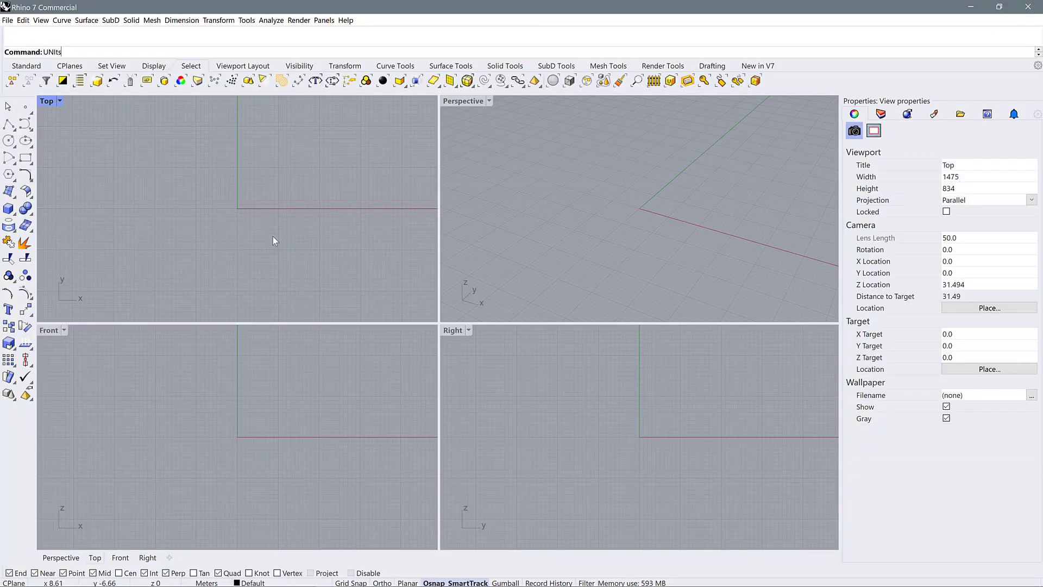
pyautogui.press('Return')
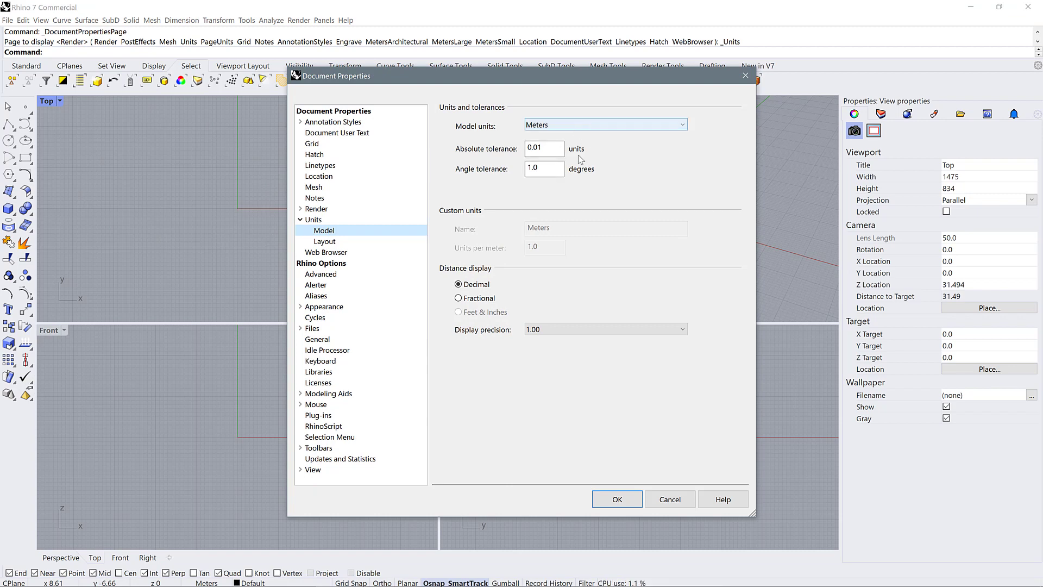
pyautogui.click(618, 499)
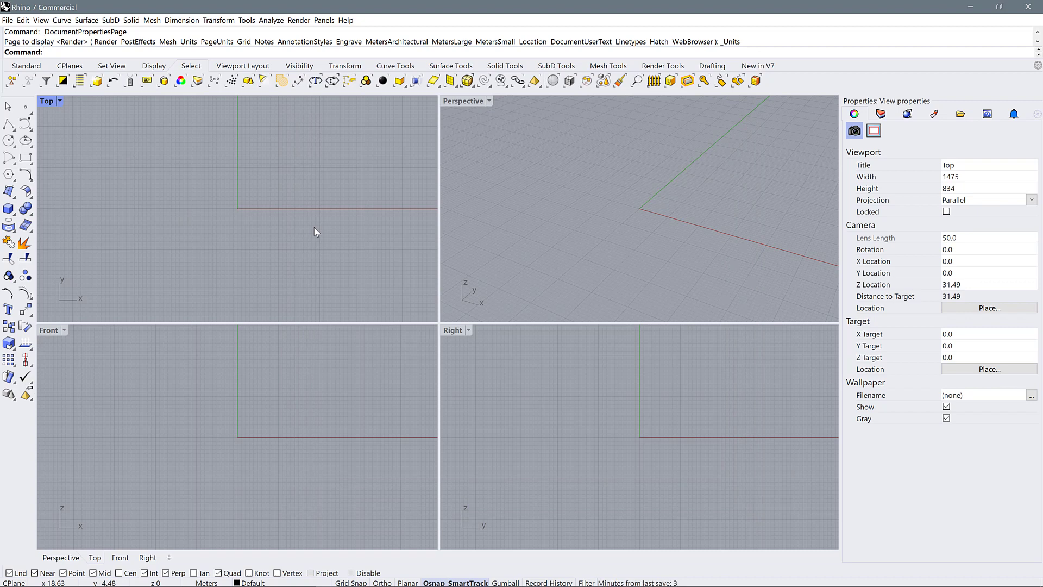
# Start the Picture command and load the saved test map image from the desktop.
pyautogui.write('ictureframe')
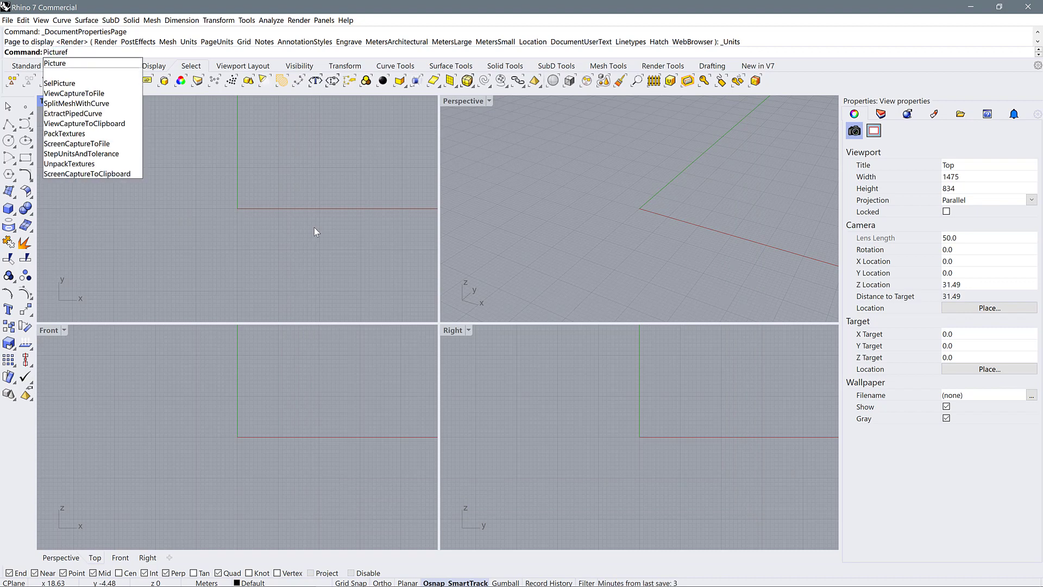
pyautogui.press('Return')
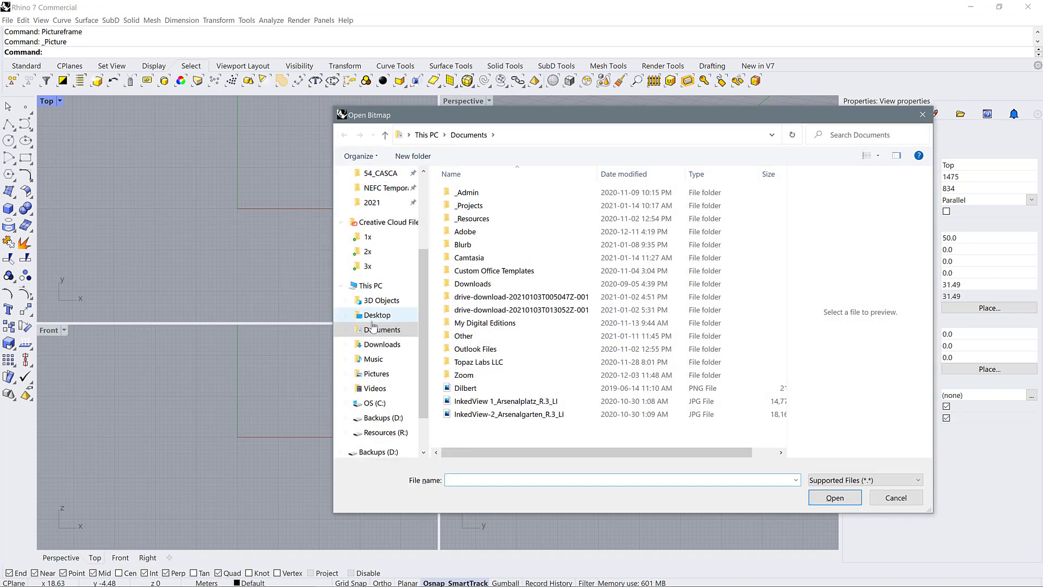
pyautogui.scroll(3, 368, 229)
pyautogui.click(379, 198)
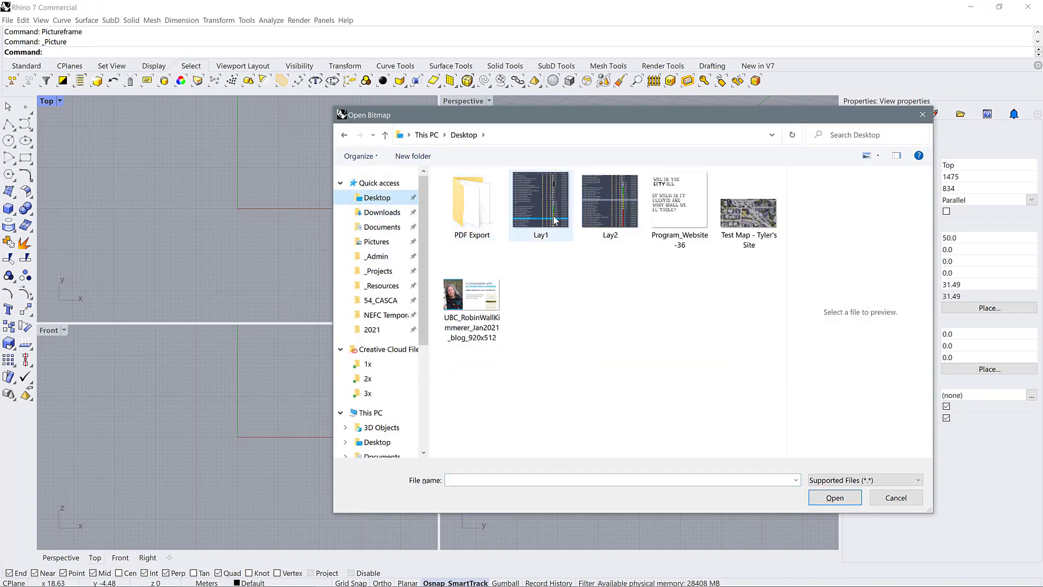
pyautogui.click(767, 216)
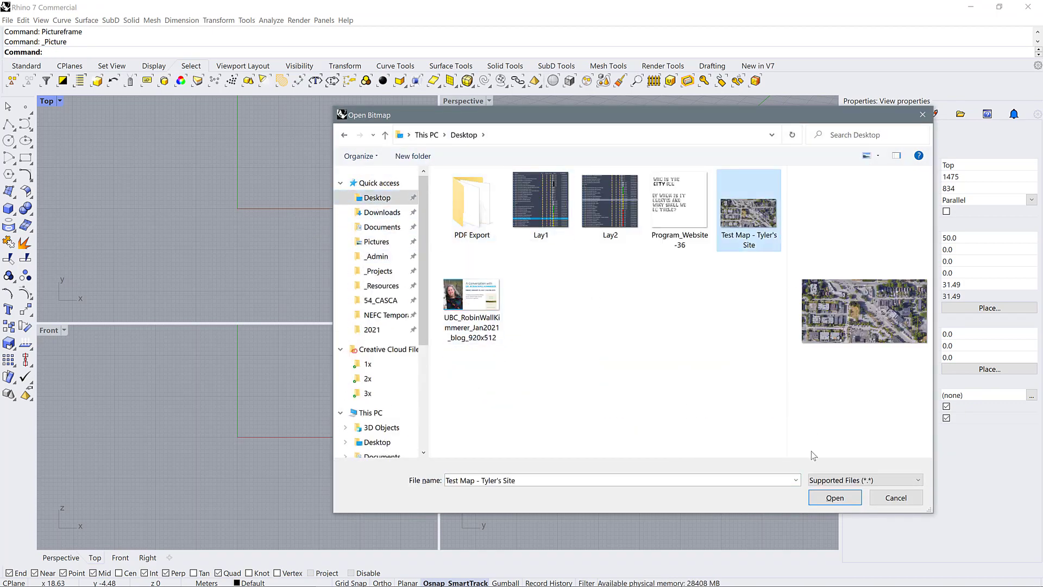
pyautogui.click(835, 497)
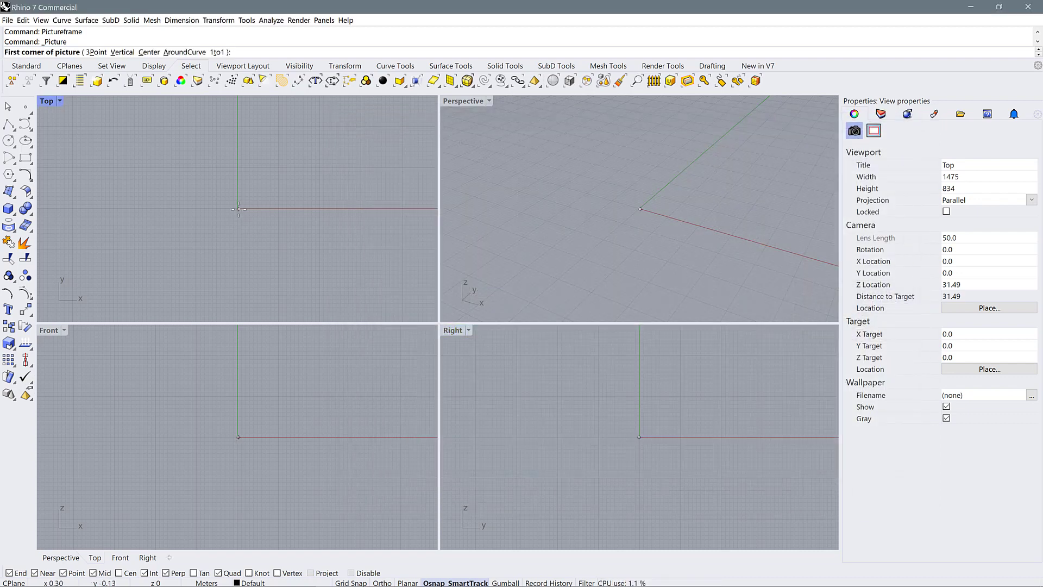
# Place the map picture in the Top view with its first corner at 0,0 and a freely picked opposite corner.
pyautogui.write('0,0')
pyautogui.press('Return')
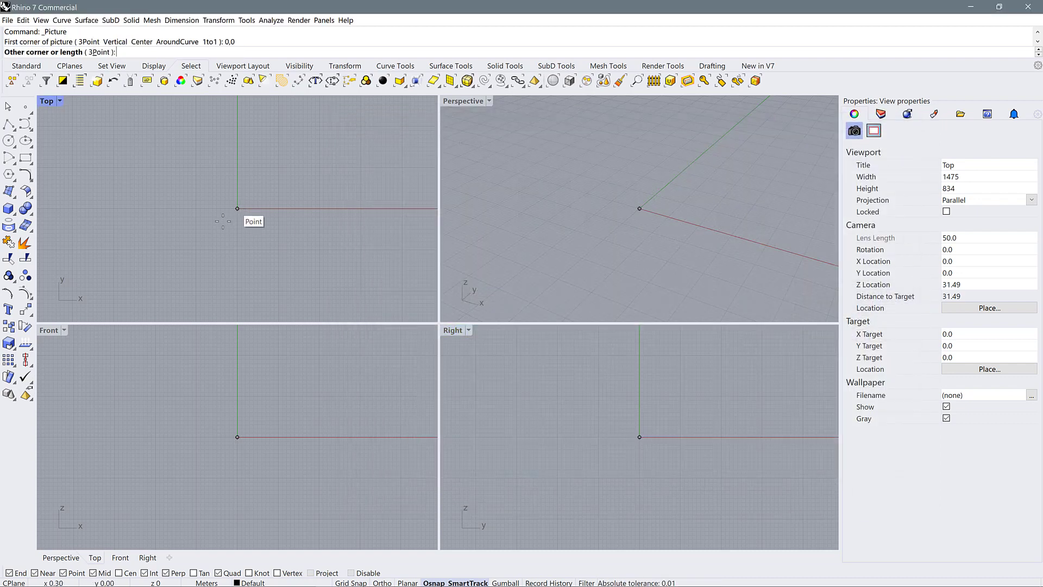
pyautogui.scroll(-7, 218, 223)
pyautogui.click(374, 143)
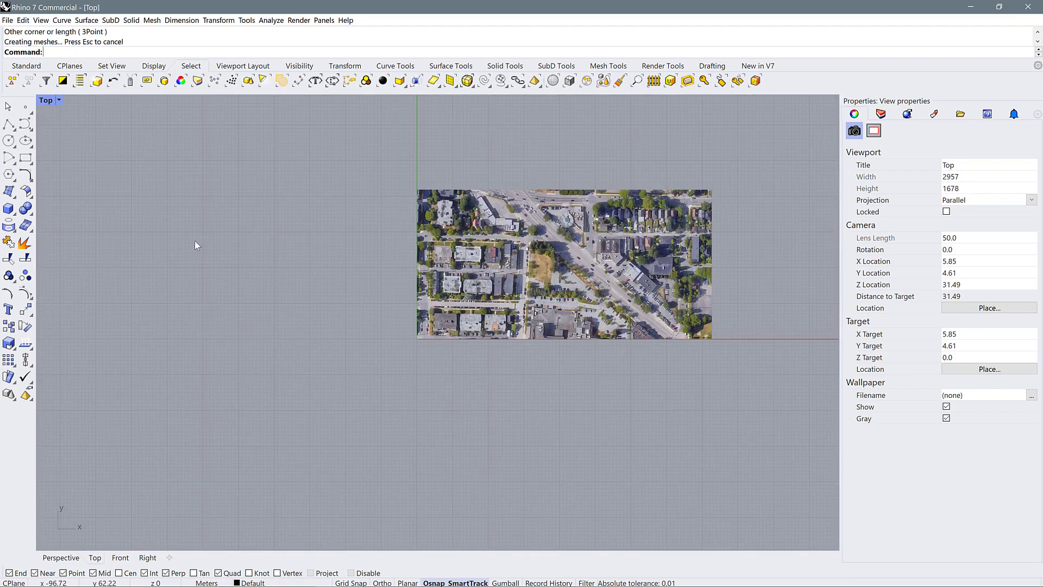
# Maximize the Top viewport and bring the lower-left area of the placed map picture into close view.
pyautogui.doubleClick(47, 101)
pyautogui.scroll(-2, 241, 321)
pyautogui.scroll(10, 588, 324)
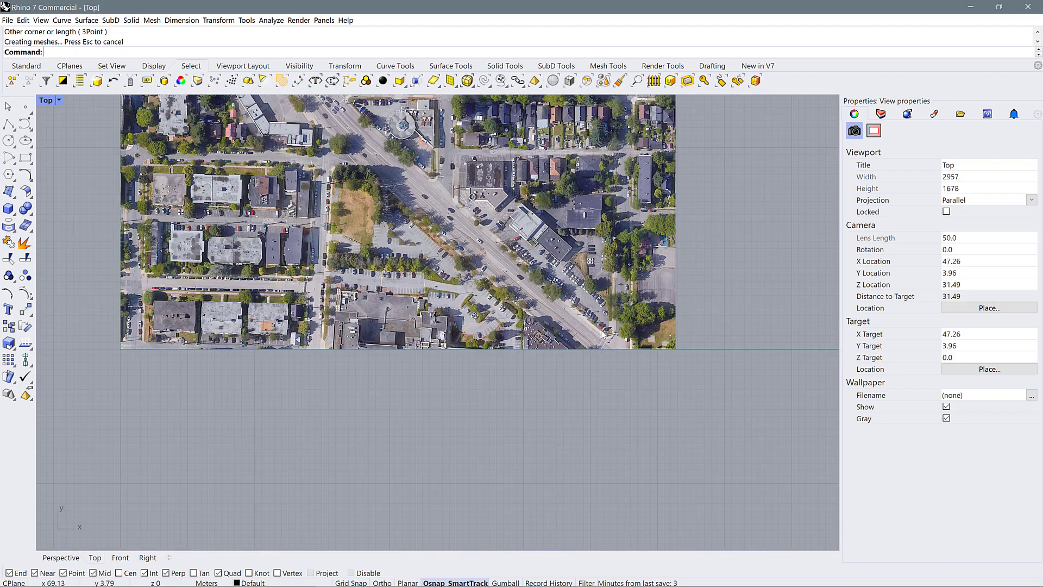
pyautogui.scroll(-4, 738, 360)
pyautogui.scroll(4, 307, 356)
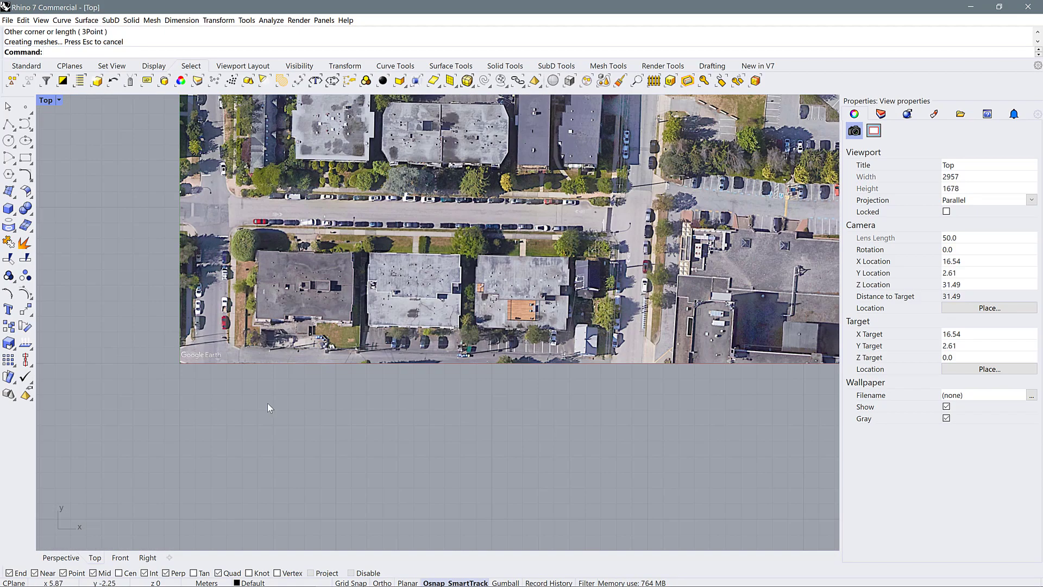
# Start a line at the left end of the 30 m scale bar in the map picture's lower-right corner.
pyautogui.scroll(-3, 270, 409)
pyautogui.scroll(5, 747, 390)
pyautogui.scroll(4, 725, 426)
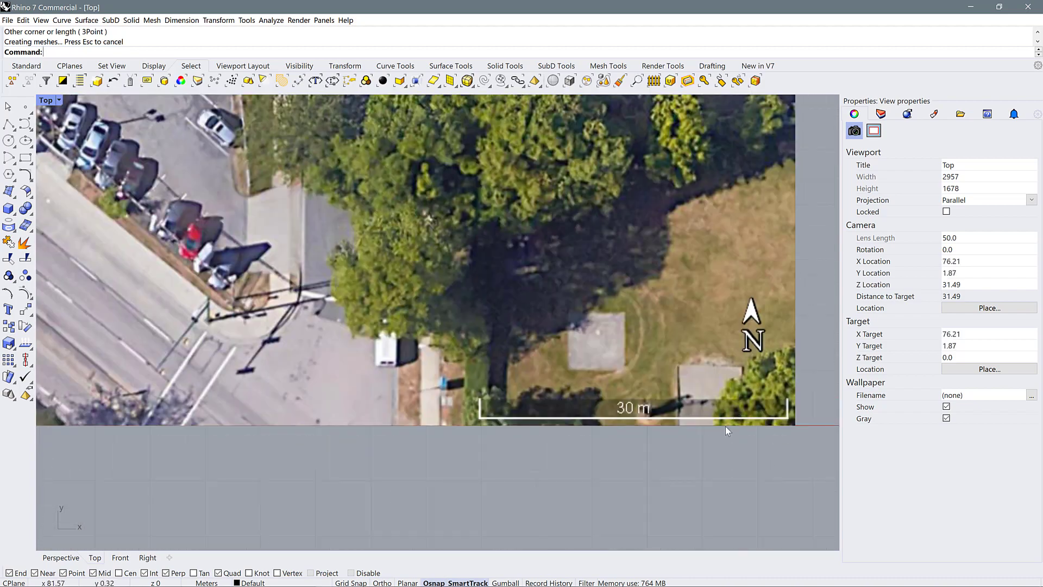
pyautogui.scroll(-7, 694, 439)
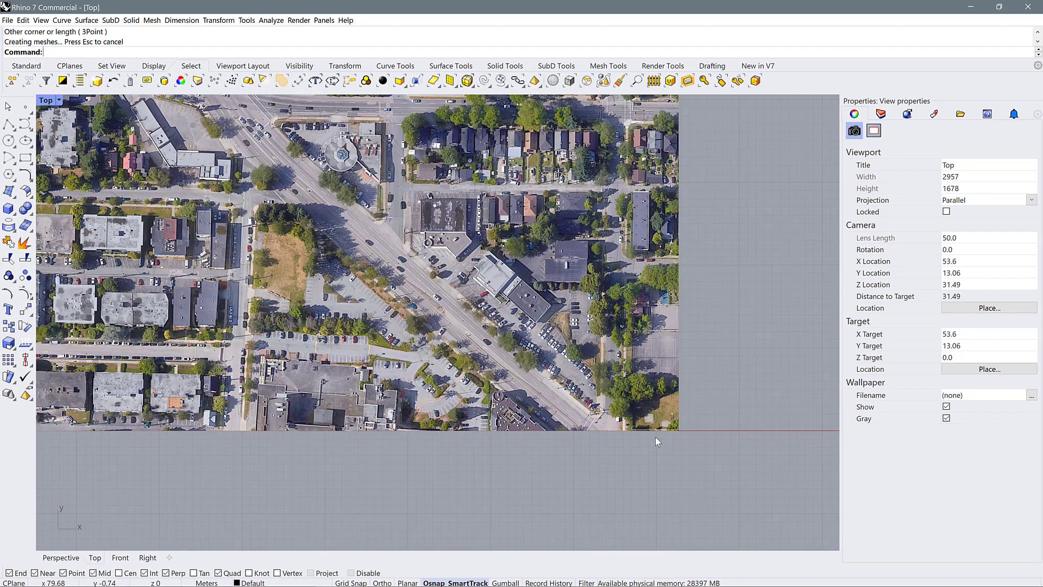
pyautogui.scroll(5, 656, 436)
pyautogui.scroll(2, 620, 429)
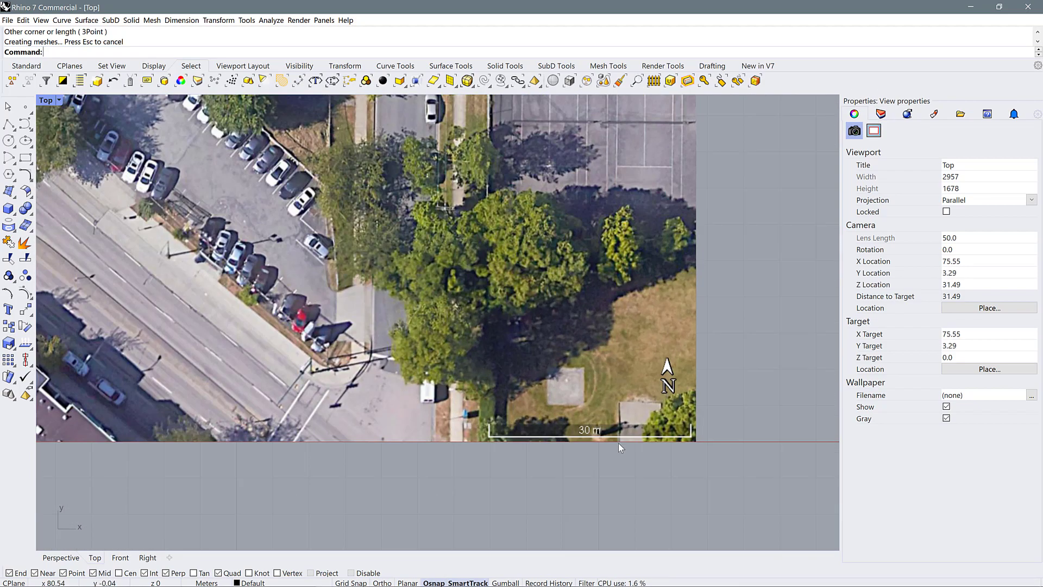
pyautogui.write('L')
pyautogui.press('Return')
pyautogui.scroll(4, 498, 450)
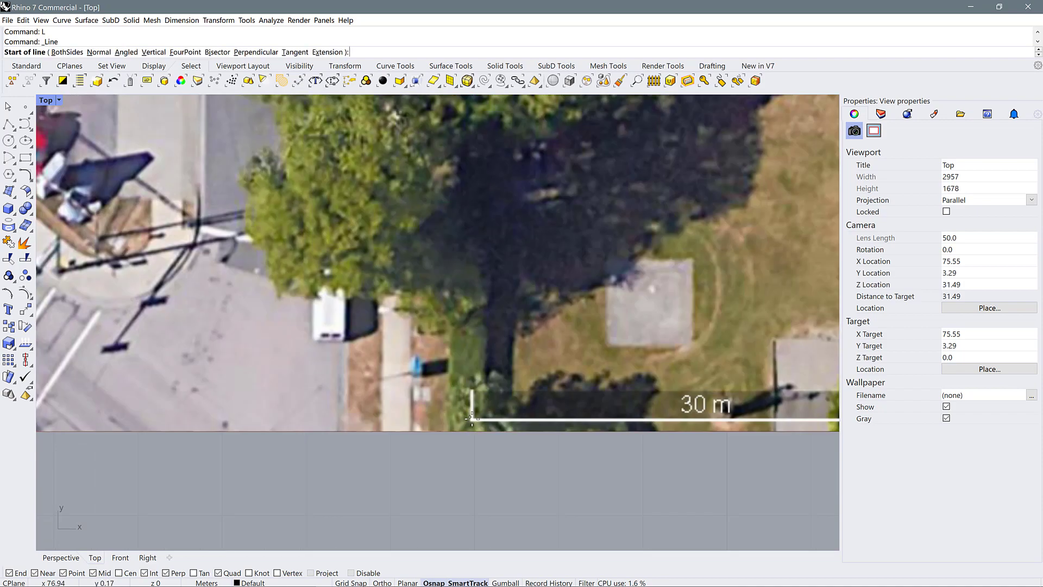
pyautogui.click(472, 419)
# Turn on Ortho and finish the line horizontally toward the right with a length of 30 m.
pyautogui.scroll(-2, 407, 418)
pyautogui.scroll(5, 726, 423)
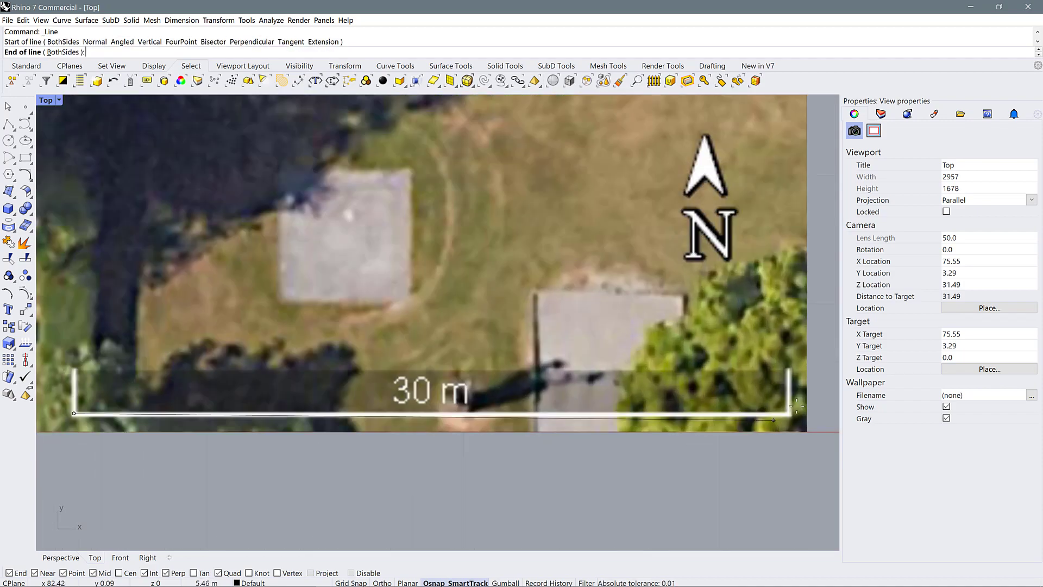
pyautogui.scroll(-2, 587, 412)
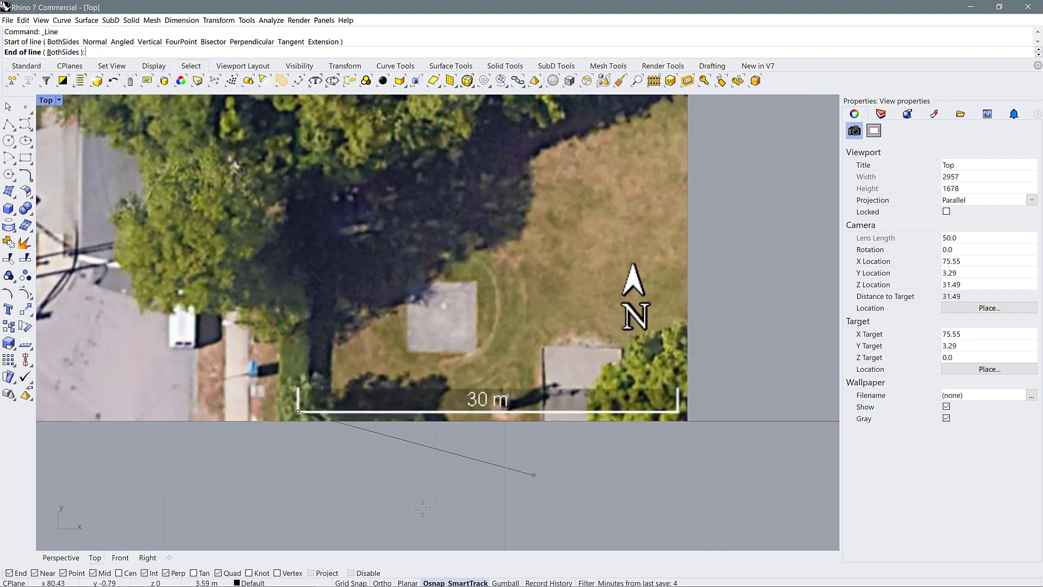
pyautogui.click(382, 583)
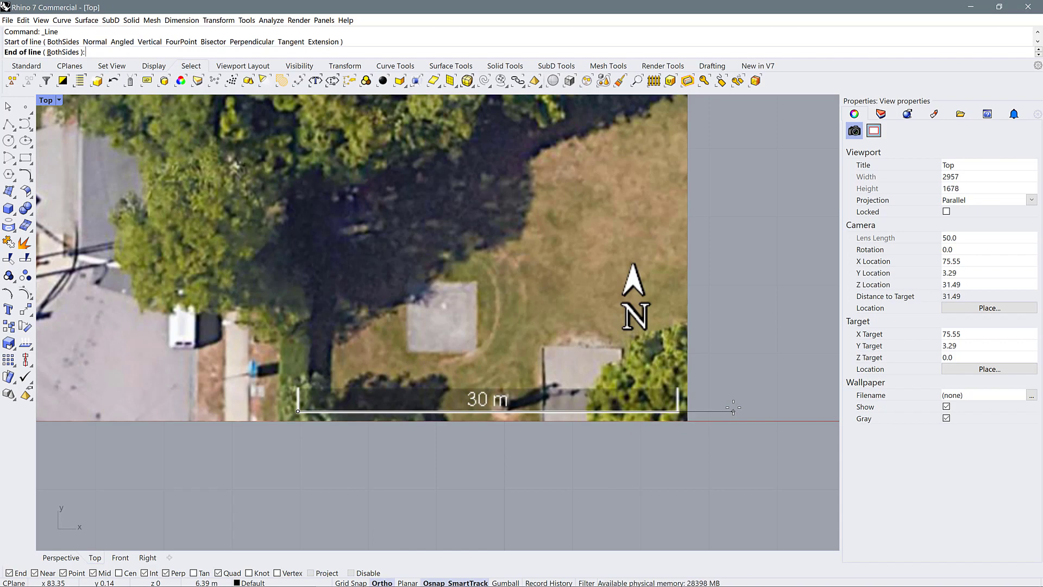
pyautogui.write('30')
pyautogui.press('Return')
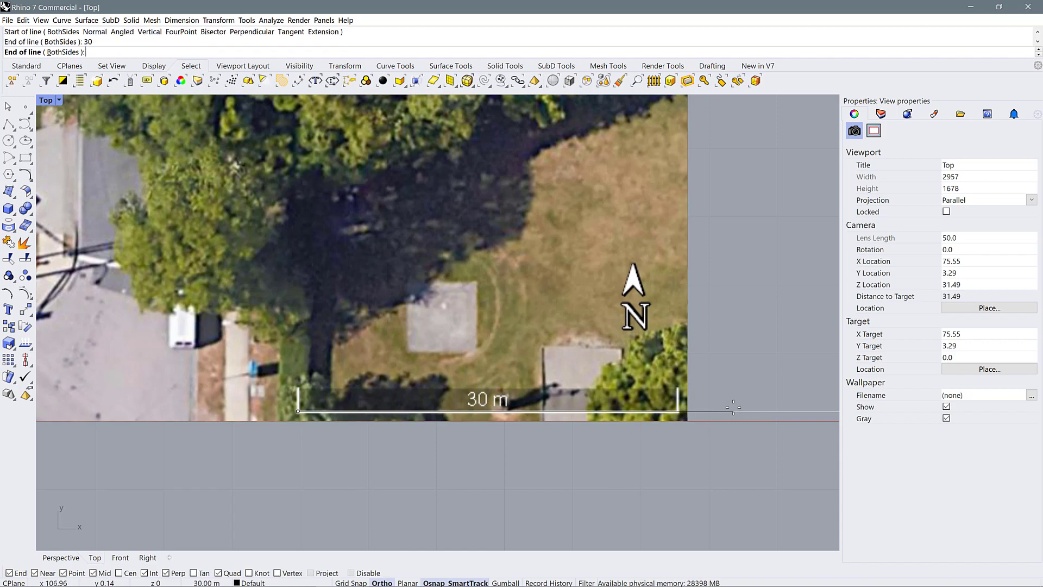
pyautogui.scroll(-10, 733, 408)
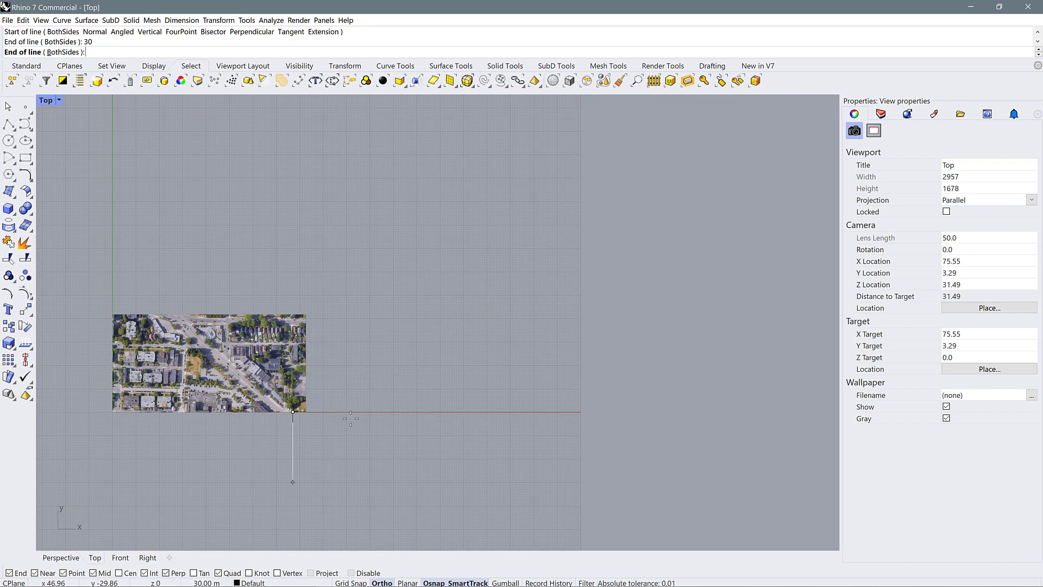
pyautogui.click(370, 394)
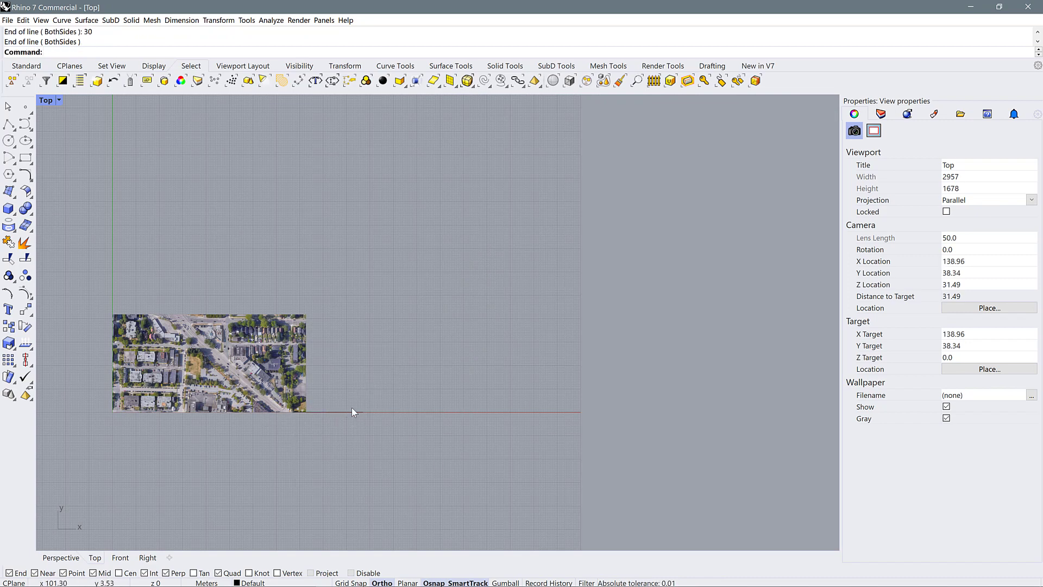
# Scale the map picture from the scale bar's left end, referencing its right end to the endpoint of the 30 m line.
pyautogui.moveTo(332, 360); pyautogui.dragTo(282, 267)
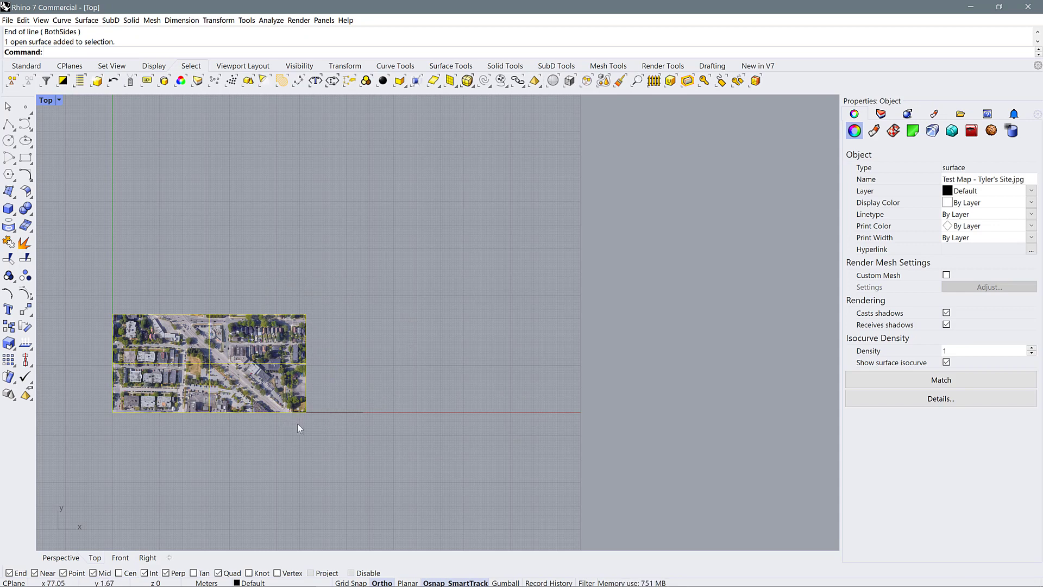
pyautogui.press('Return')
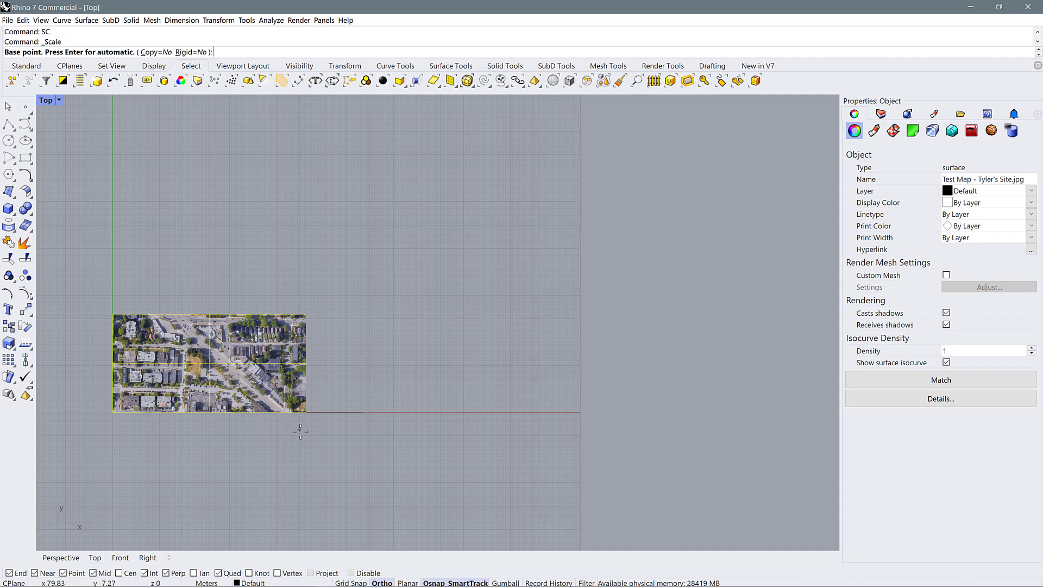
pyautogui.scroll(8, 298, 427)
pyautogui.scroll(3, 304, 385)
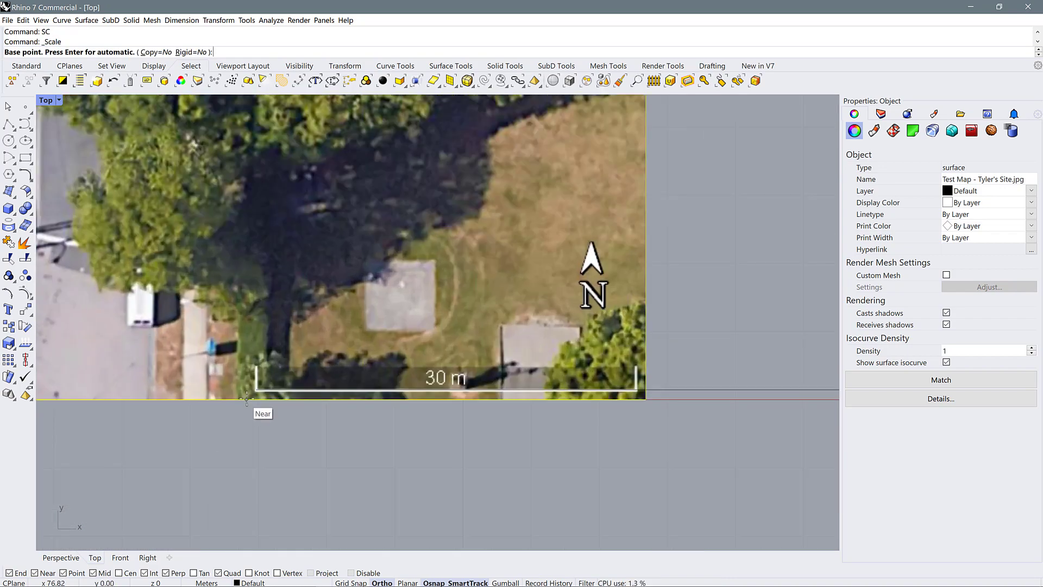
pyautogui.click(256, 389)
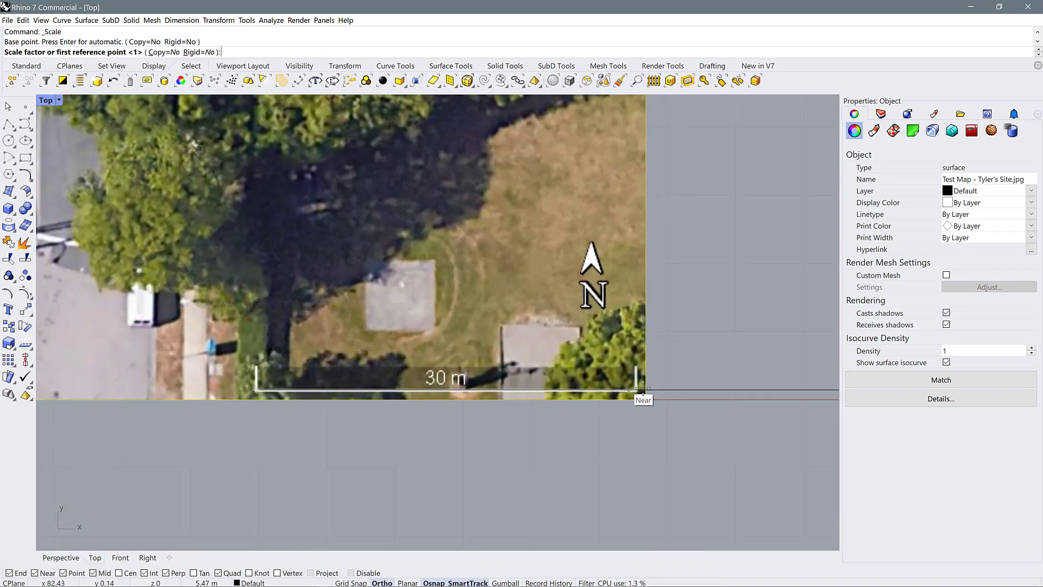
pyautogui.scroll(3, 636, 390)
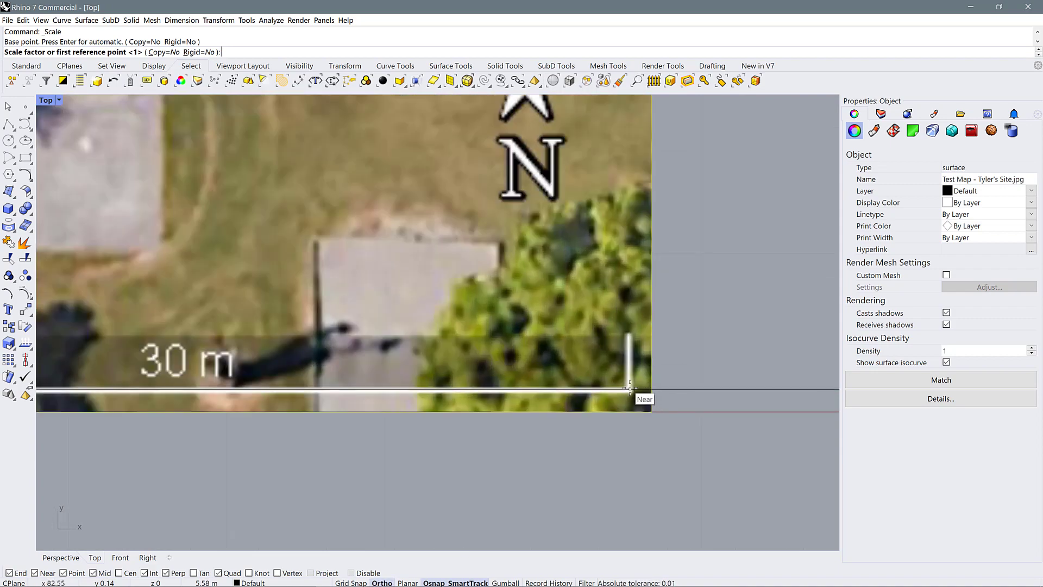
pyautogui.click(630, 389)
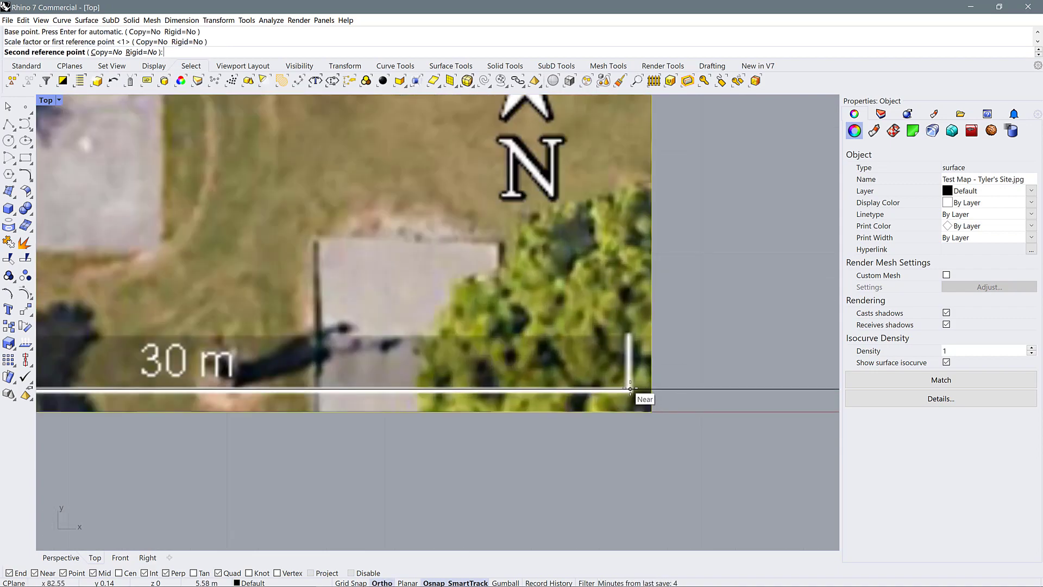
pyautogui.scroll(-6, 630, 389)
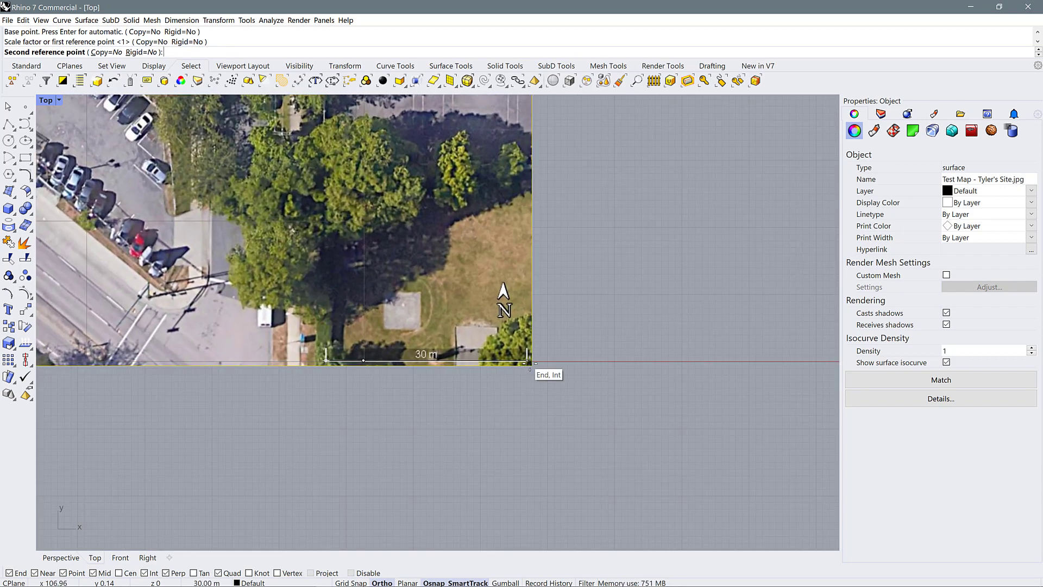
pyautogui.click(530, 361)
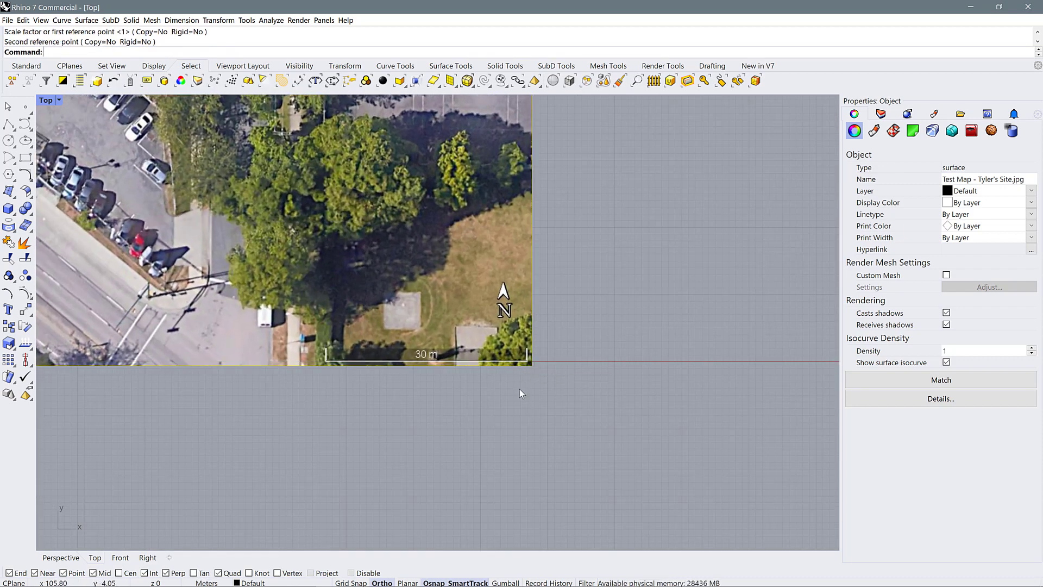
# Clear the selection and delete the 30 m reference line lying over the scale bar.
pyautogui.press('Escape')
pyautogui.click(510, 365)
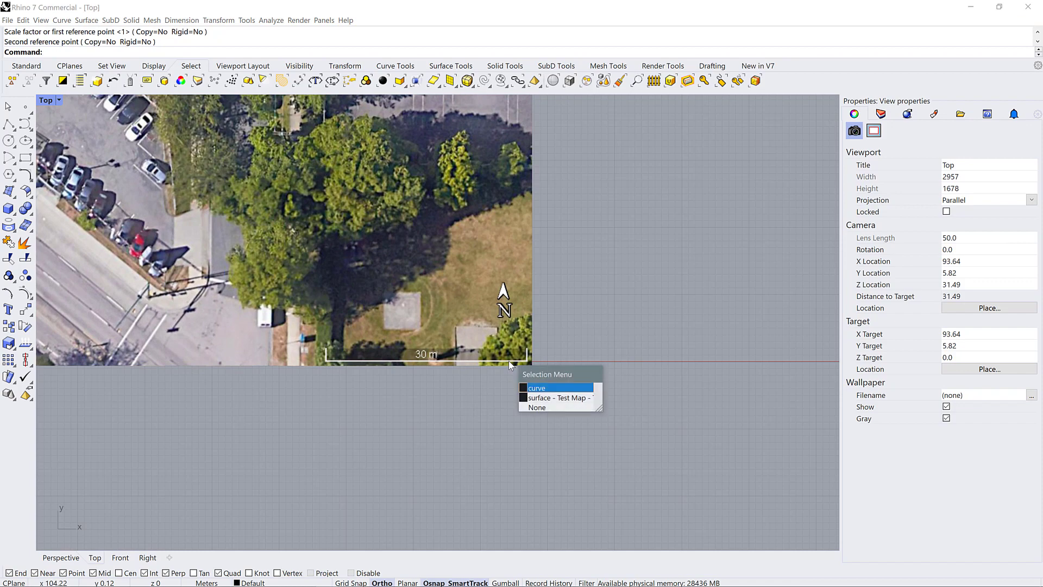
pyautogui.click(538, 387)
pyautogui.press('Delete')
# Move the scaled map picture from its lower-left corner to the origin at 0,0 and deselect it.
pyautogui.scroll(-5, 664, 313)
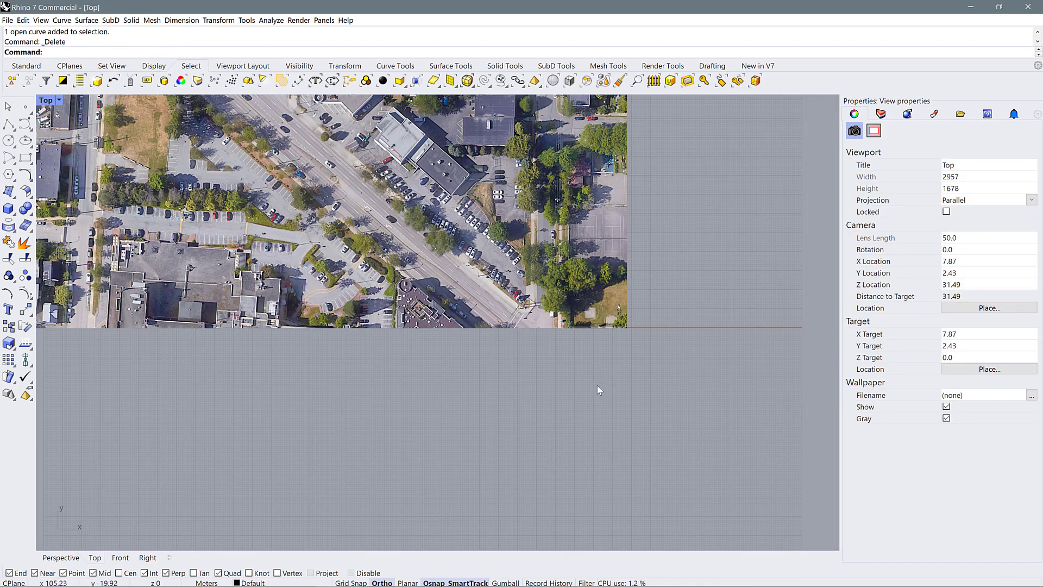
pyautogui.click(607, 304)
pyautogui.press('Return')
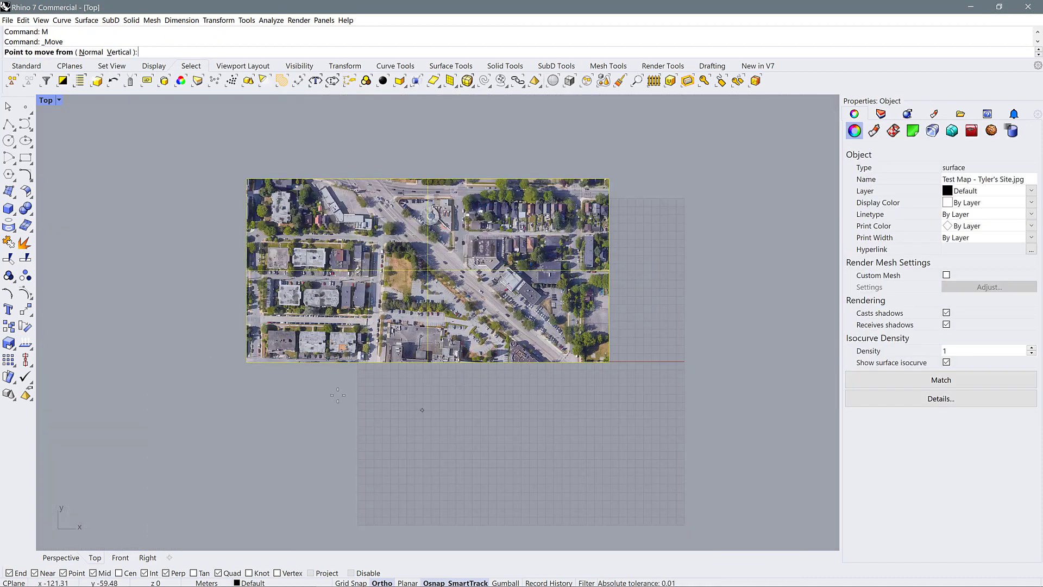
pyautogui.click(247, 362)
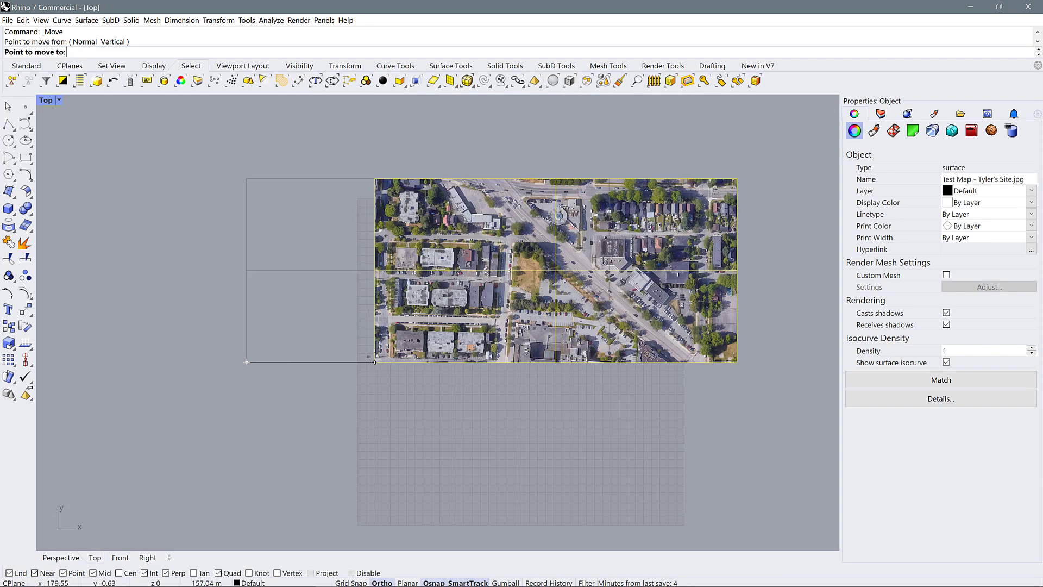
pyautogui.write('0,0')
pyautogui.press('Return')
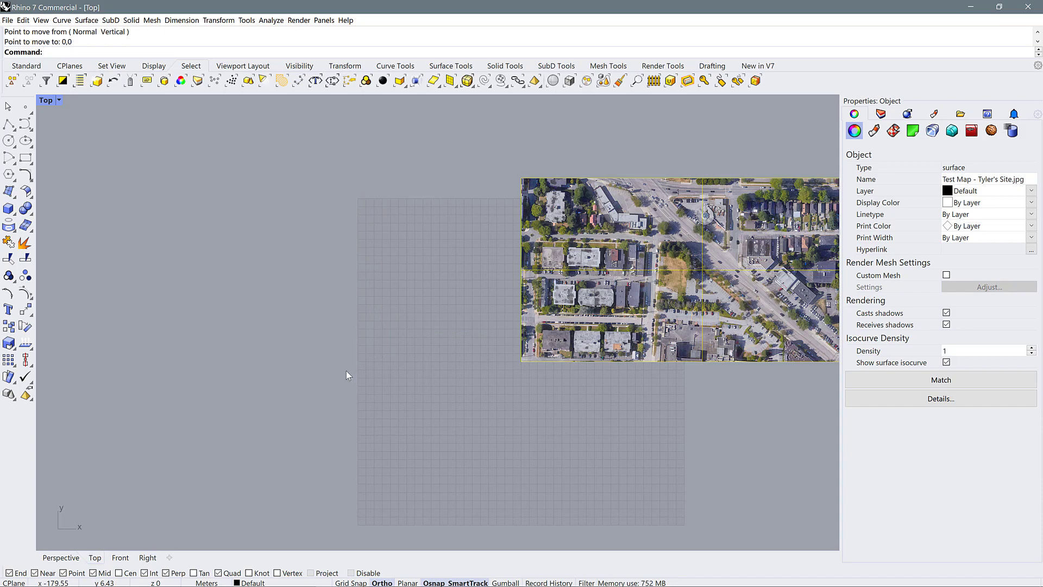
pyautogui.click(346, 375)
# Measure the distance along the west side of the empty grassy lot from north to south, with Ortho turned off.
pyautogui.scroll(-3, 273, 352)
pyautogui.scroll(5, 566, 322)
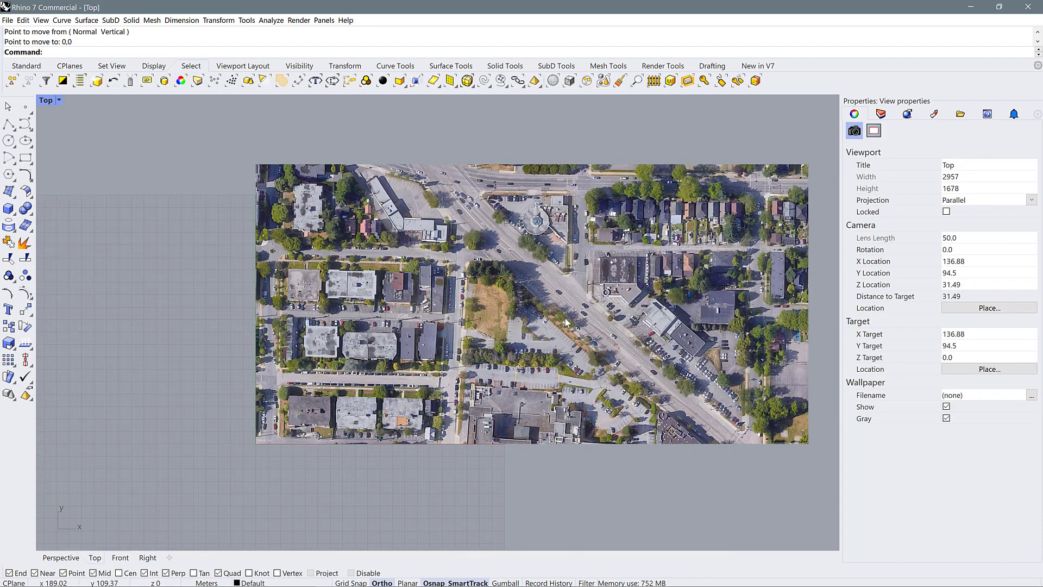
pyautogui.scroll(6, 565, 322)
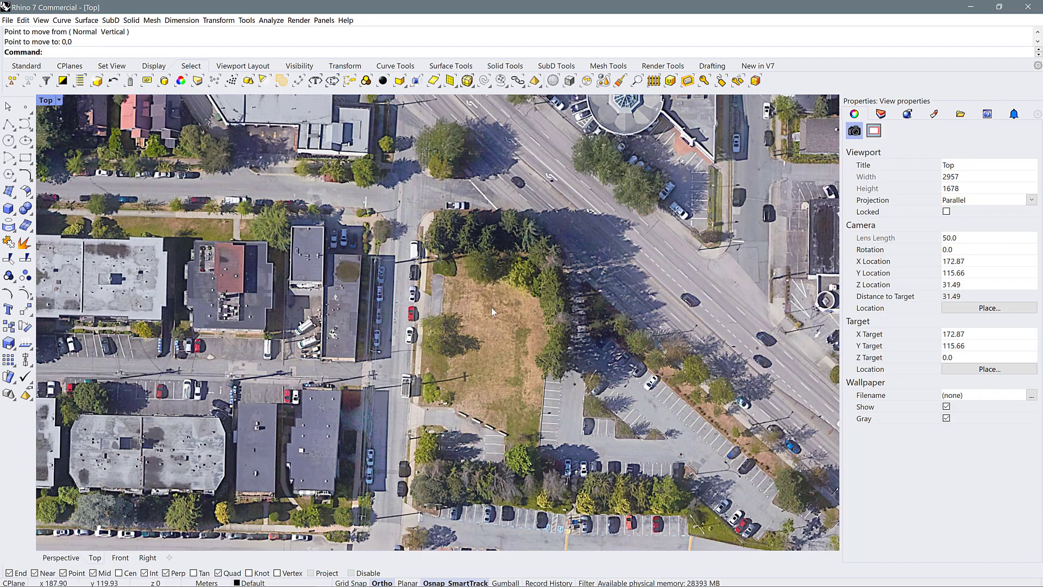
pyautogui.write('Distance')
pyautogui.press('Return')
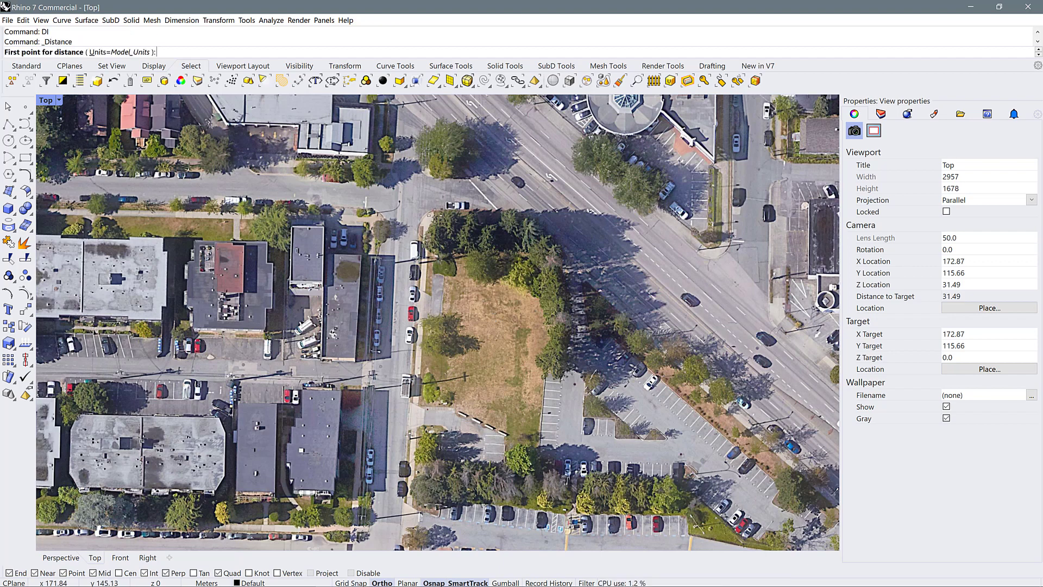
pyautogui.click(435, 212)
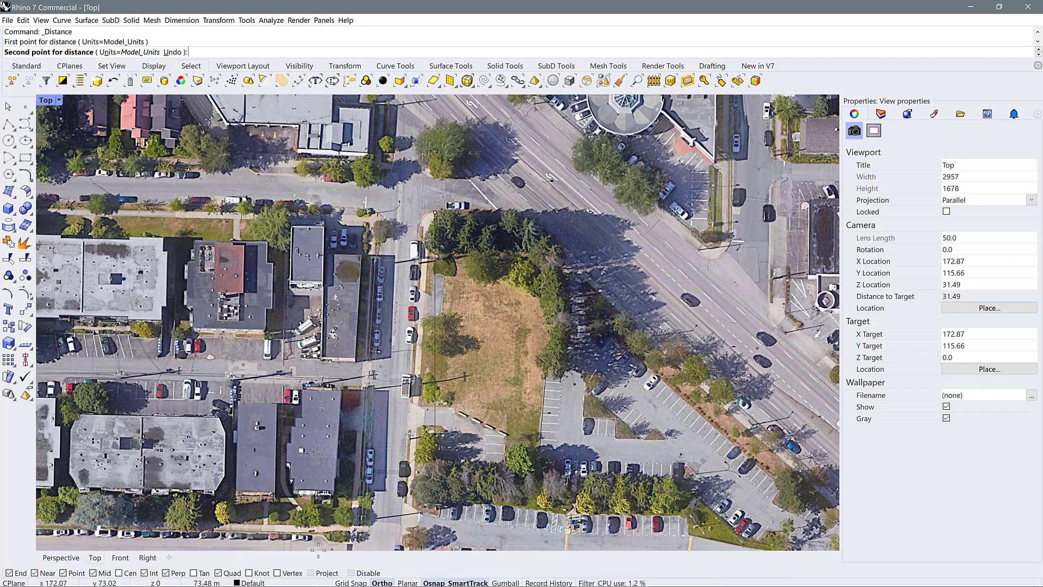
pyautogui.click(387, 583)
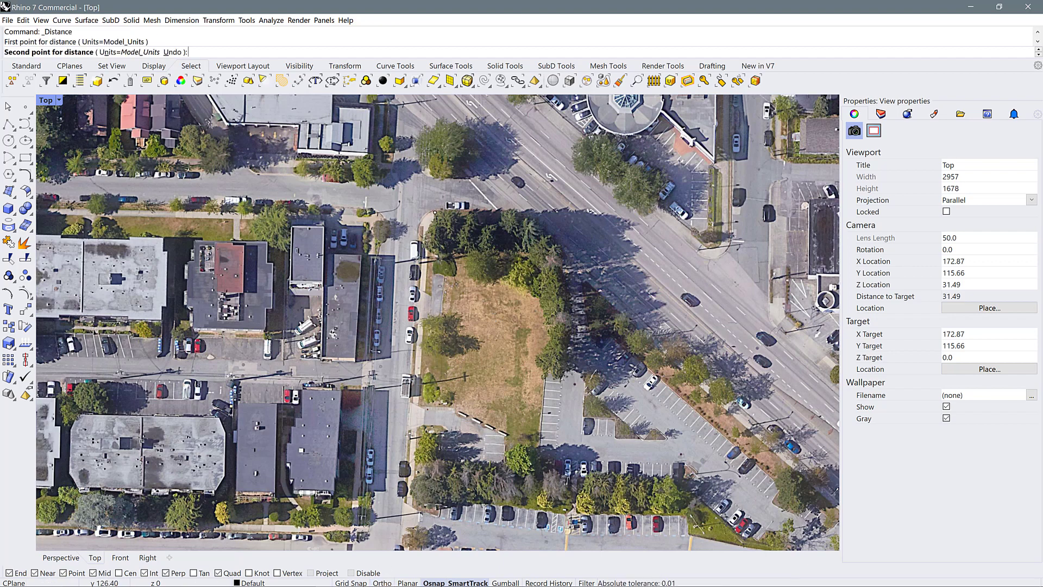
pyautogui.click(425, 407)
# Measure the distance across the grassy lot's southern edge from west to east.
pyautogui.rightClick(422, 407)
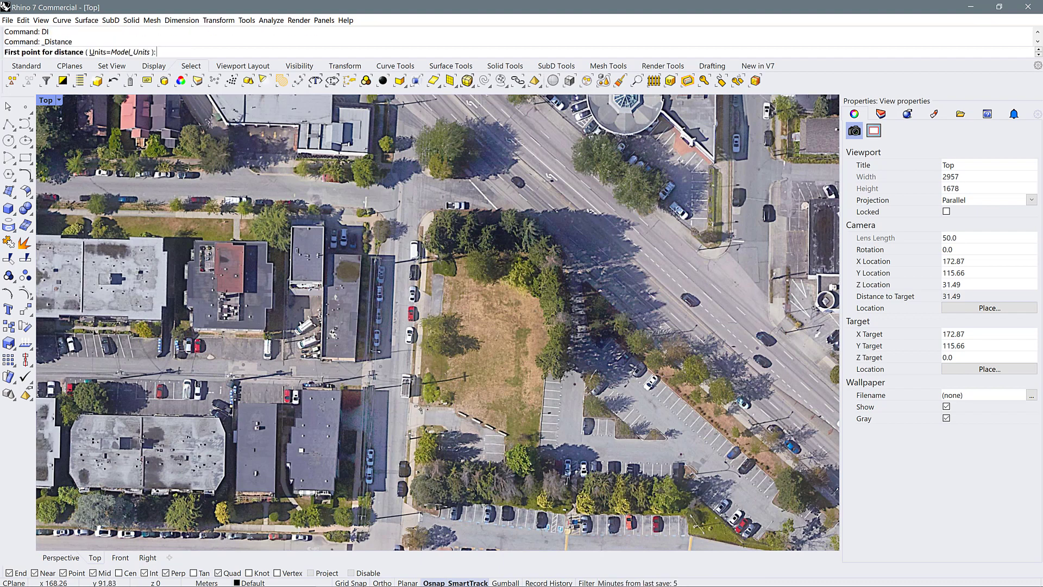
pyautogui.click(420, 406)
pyautogui.click(528, 410)
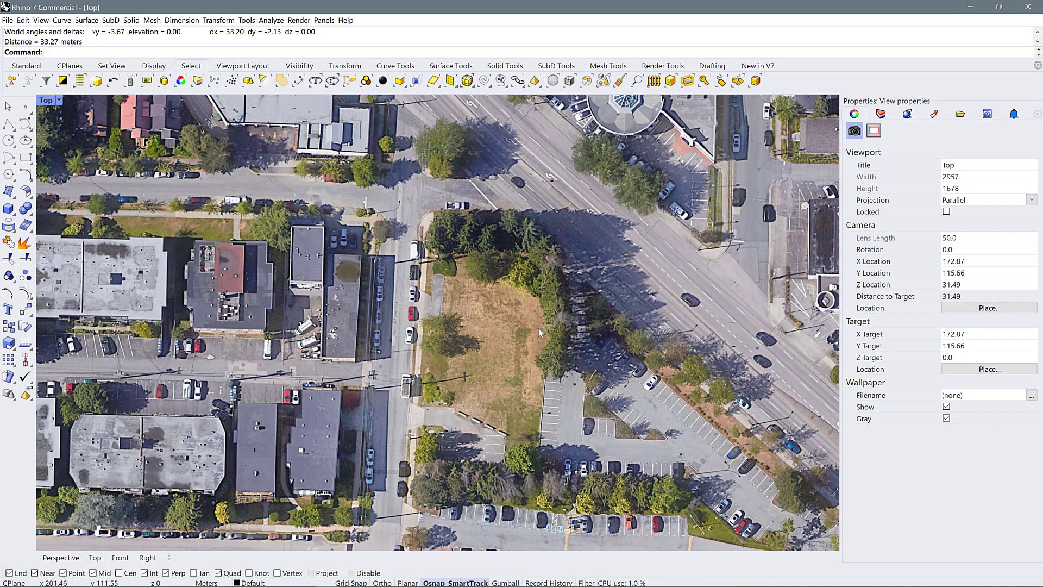
pyautogui.scroll(-10, 457, 331)
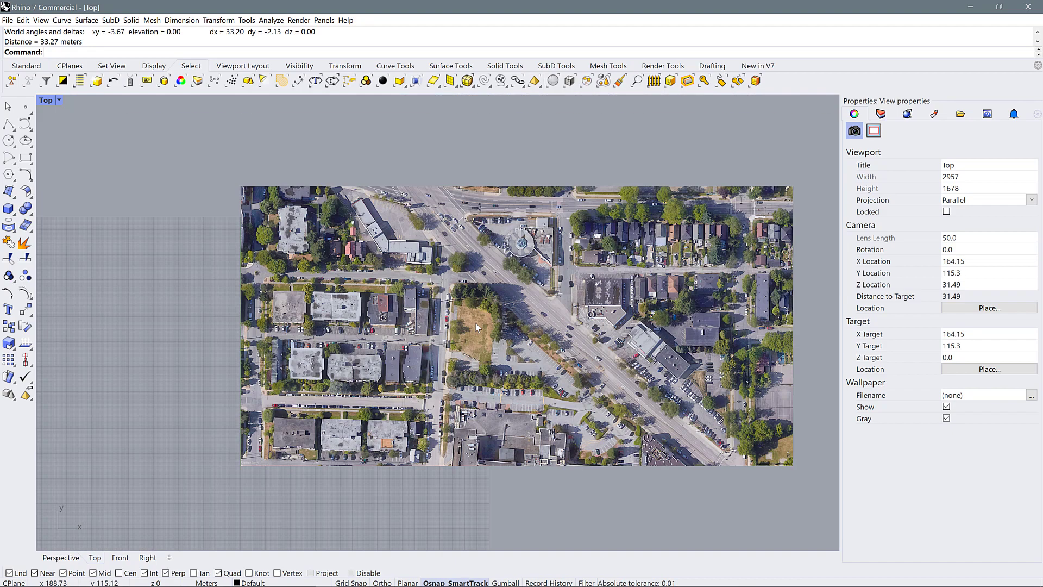
pyautogui.scroll(8, 471, 366)
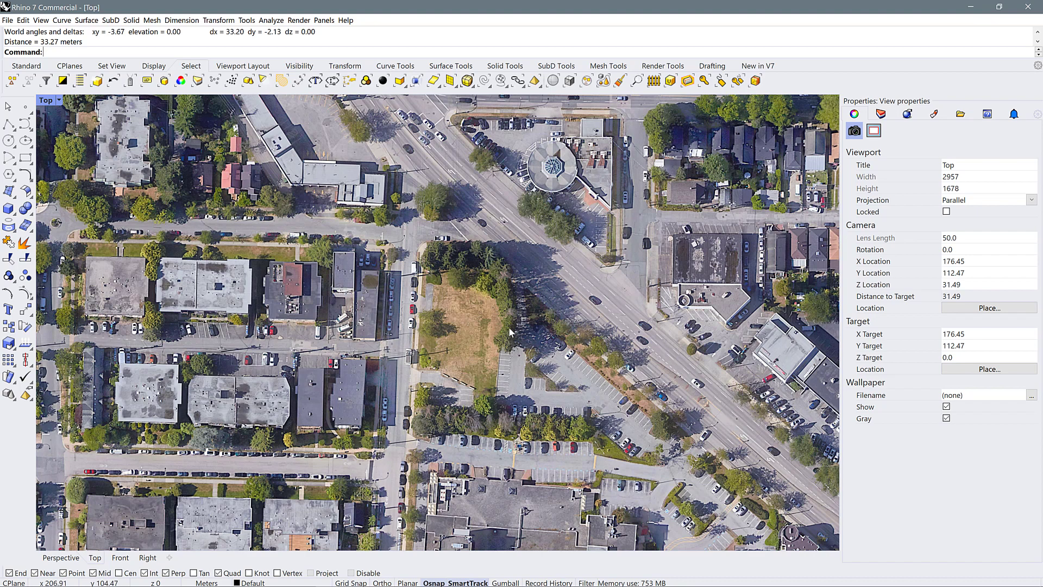
pyautogui.scroll(-5, 492, 293)
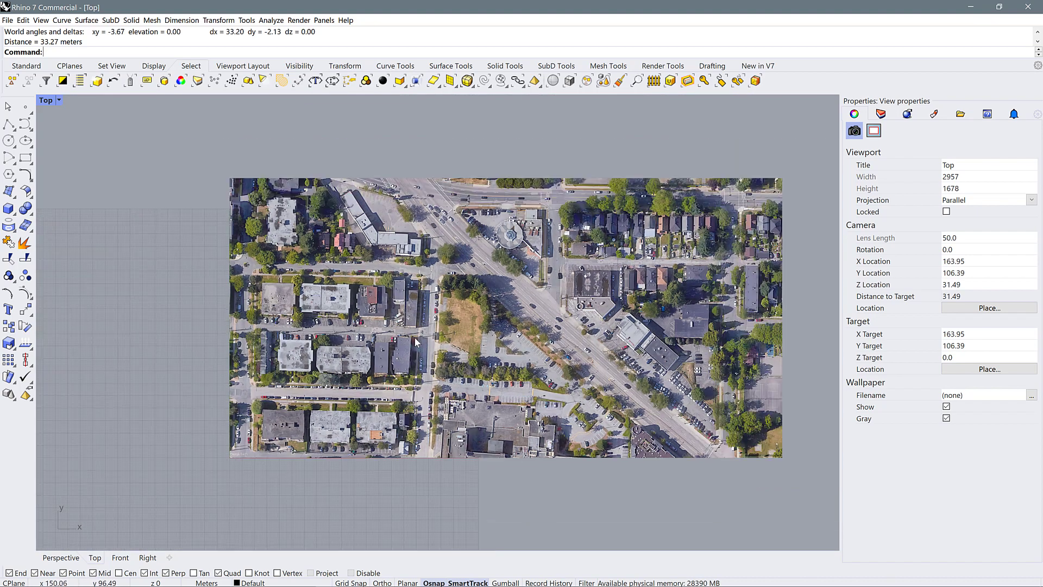
pyautogui.scroll(1, 492, 290)
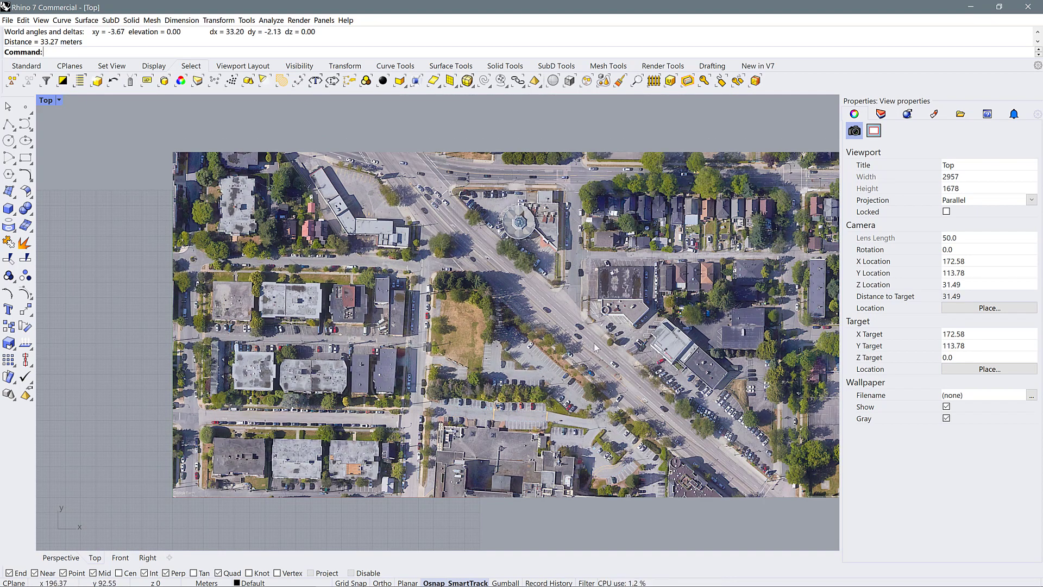
pyautogui.scroll(-2, 405, 387)
pyautogui.scroll(2, 452, 336)
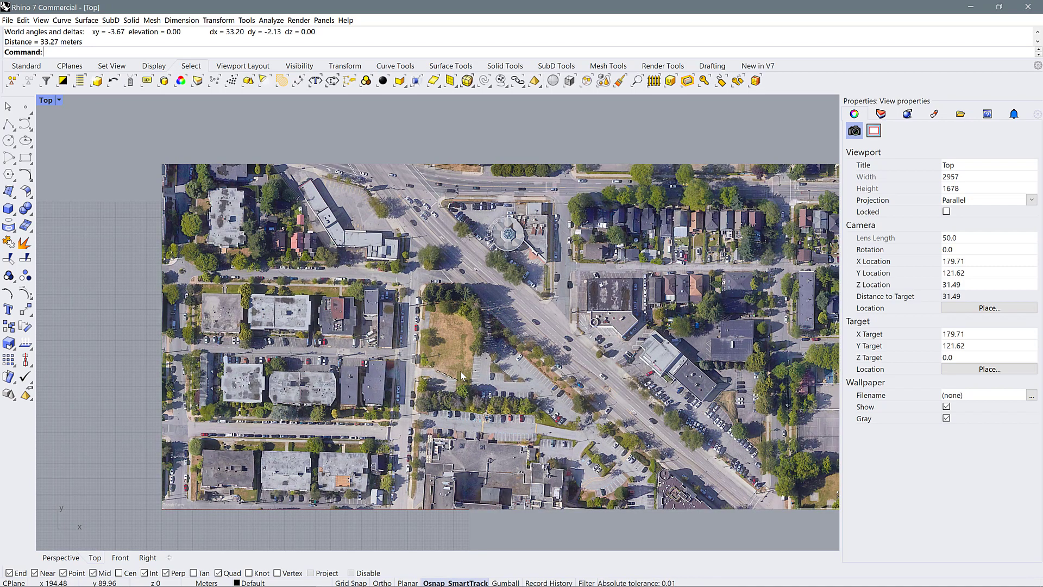
# Draw a 250 by 250 m rectangle over the map, starting from a first corner near the picture's southern edge.
pyautogui.write('REC')
pyautogui.press('Return')
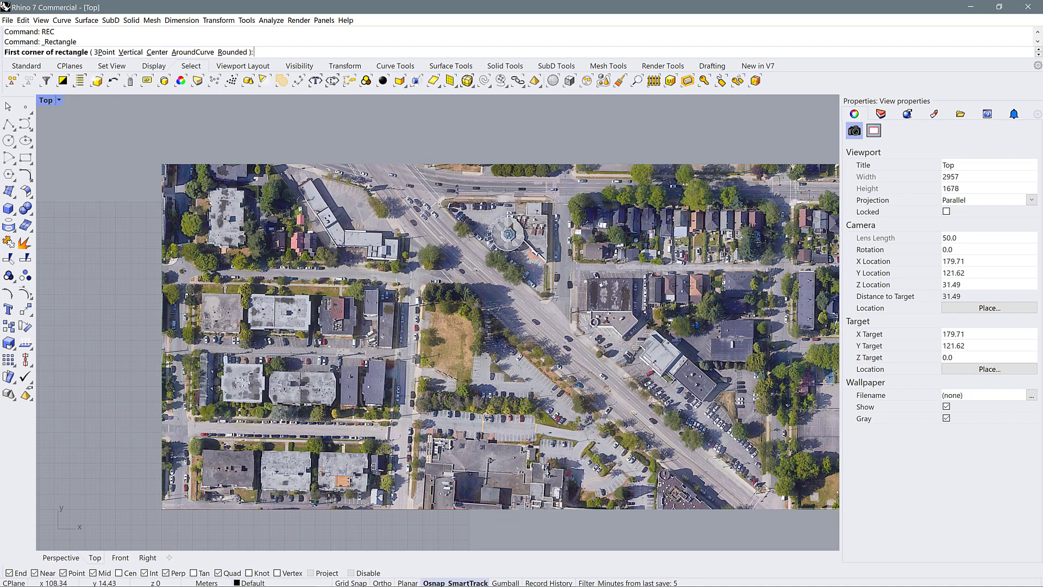
pyautogui.click(317, 492)
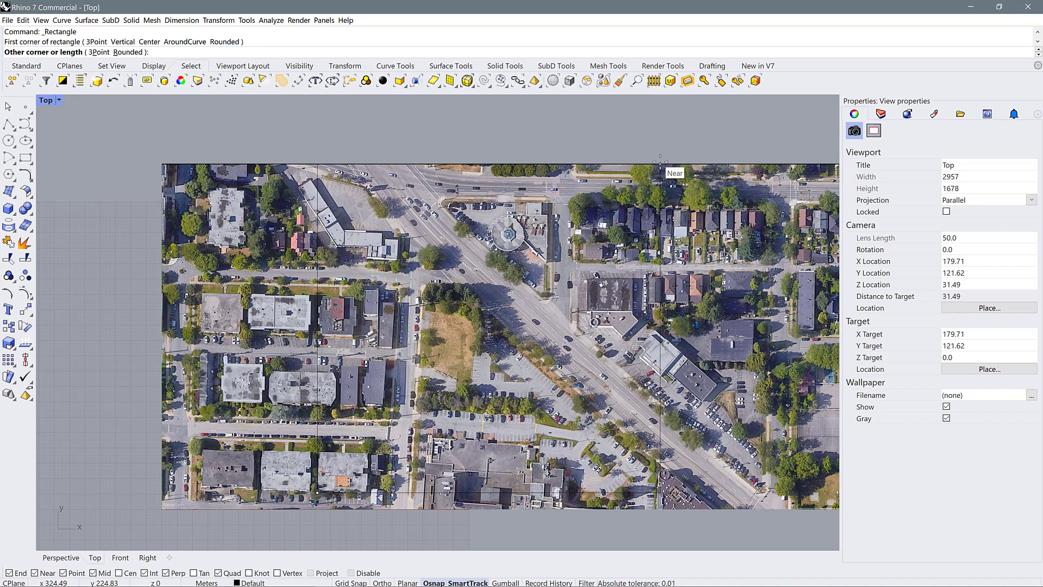
pyautogui.write('250')
pyautogui.press('Return')
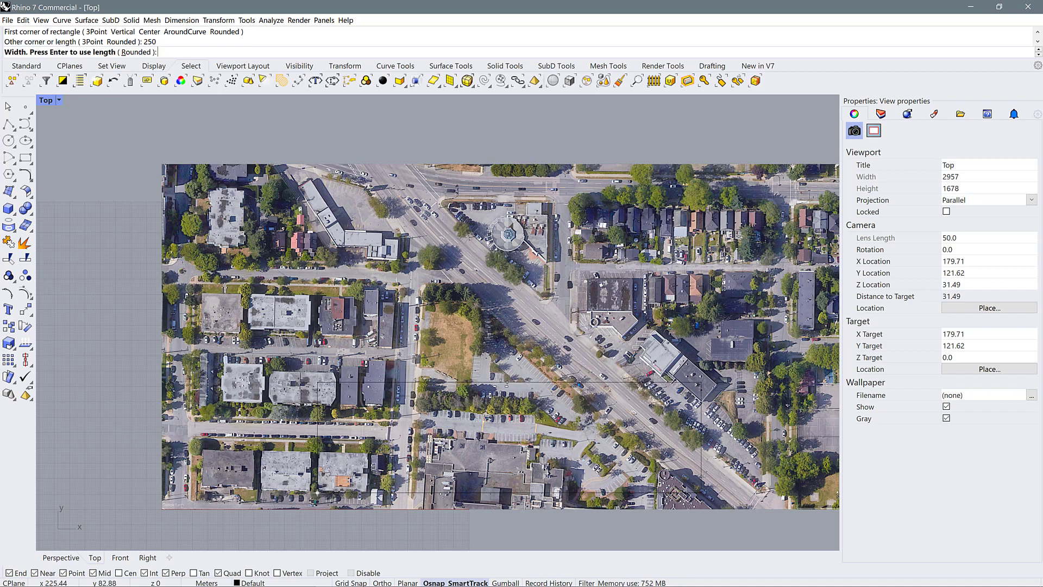
pyautogui.scroll(-3, 543, 215)
pyautogui.press('Return')
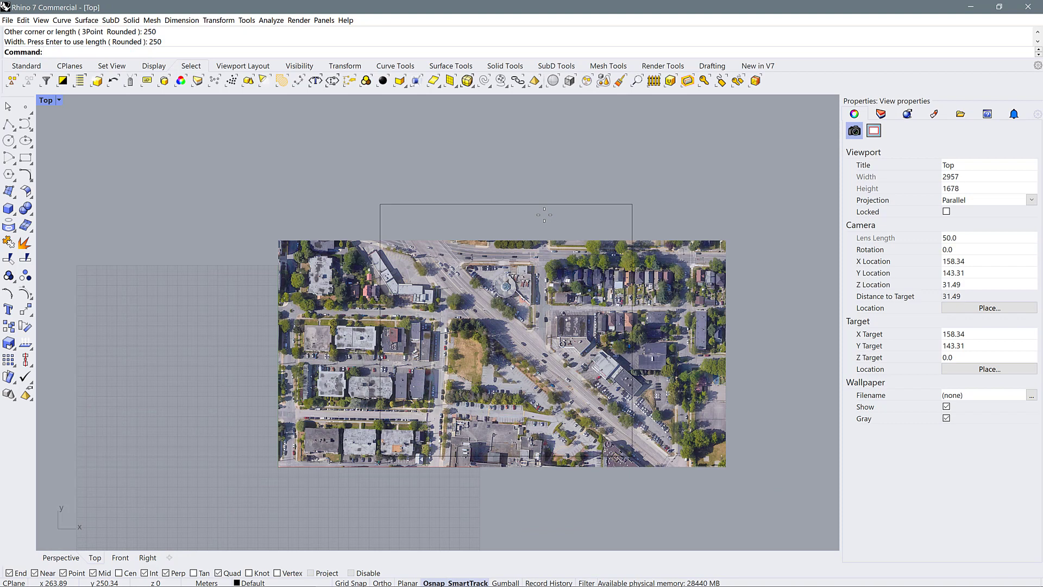
# Turn on the Gumball and move the 250 m square so it frames the grassy lot and overlaps the map's north and south edges.
pyautogui.click(529, 204)
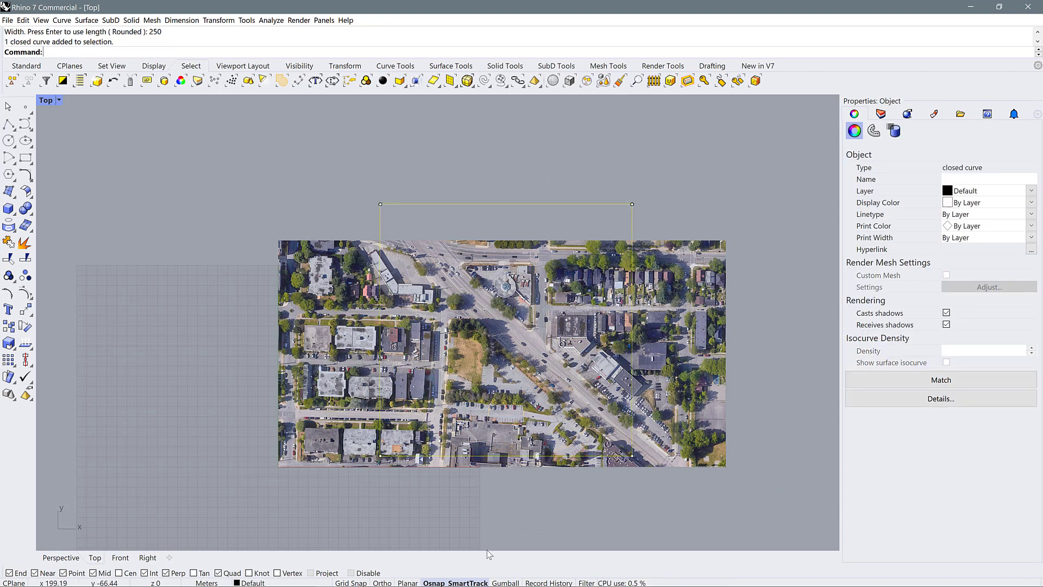
pyautogui.click(505, 583)
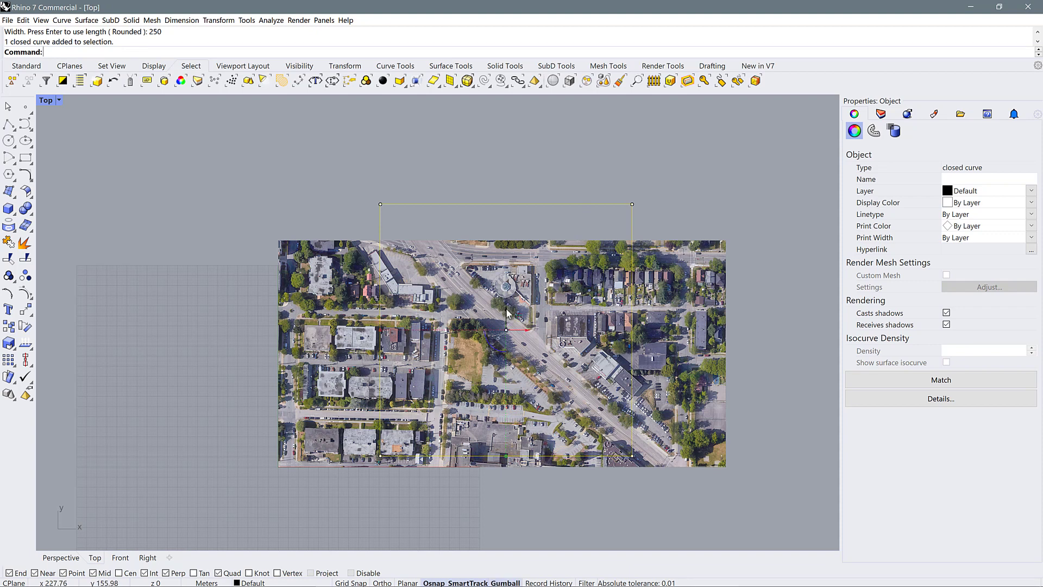
pyautogui.moveTo(508, 314); pyautogui.dragTo(525, 357)
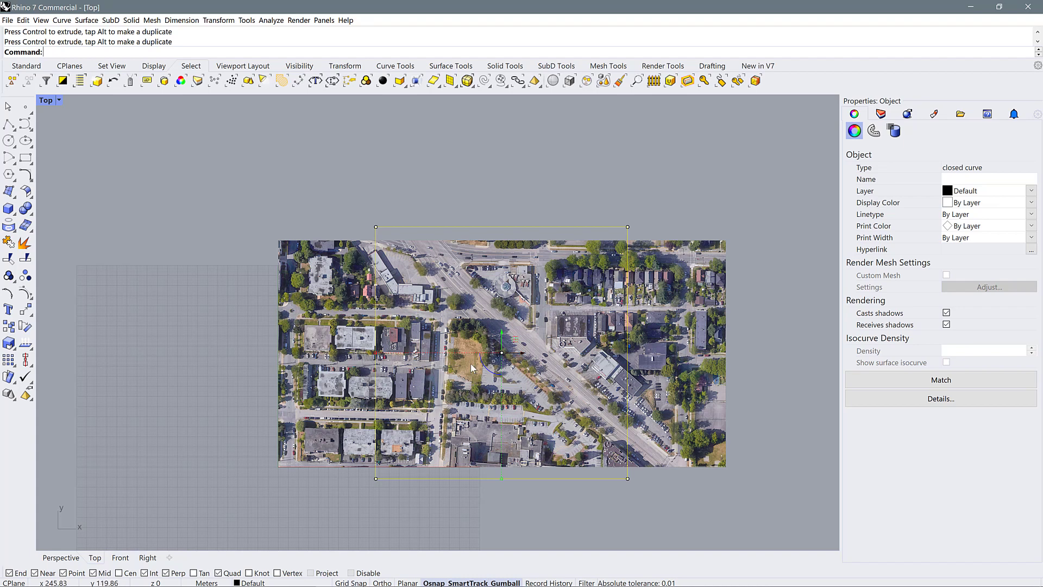
pyautogui.moveTo(523, 354); pyautogui.dragTo(496, 330)
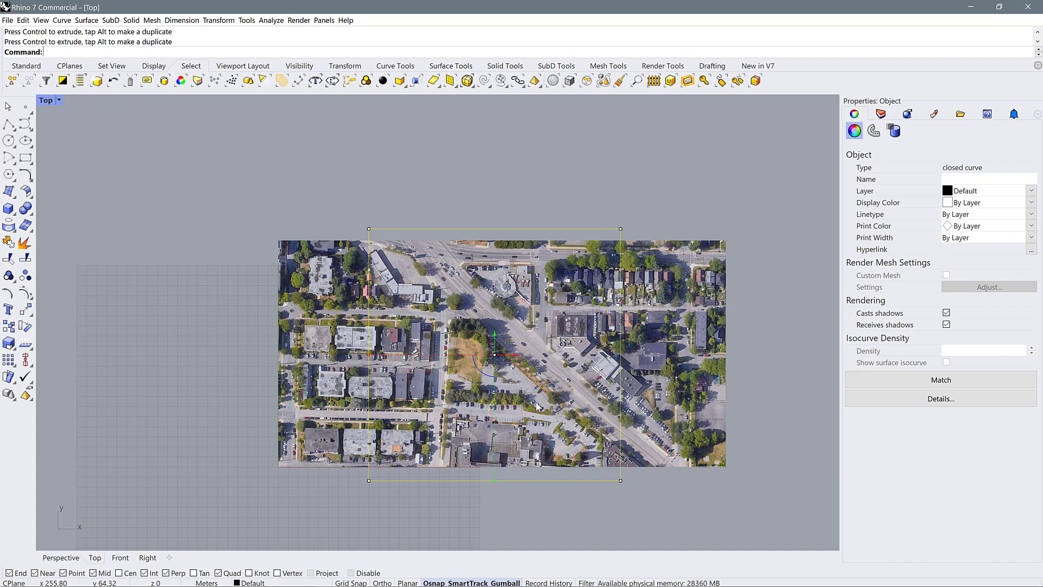
# Draw a 20 by 50 m rectangle on the grassy lot, starting from the lot's southwest corner.
pyautogui.scroll(5, 538, 404)
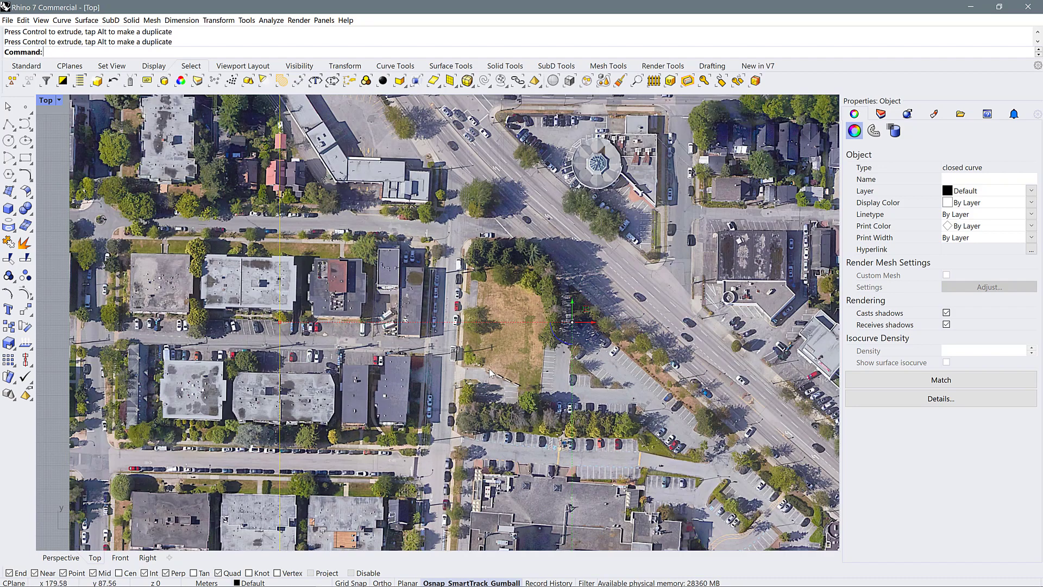
pyautogui.write('REC')
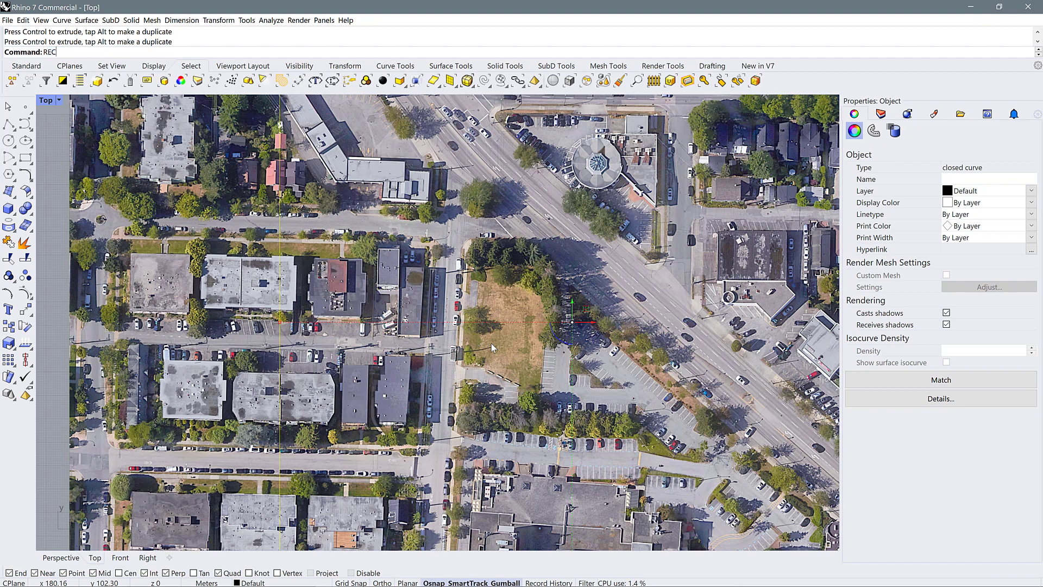
pyautogui.press('Return')
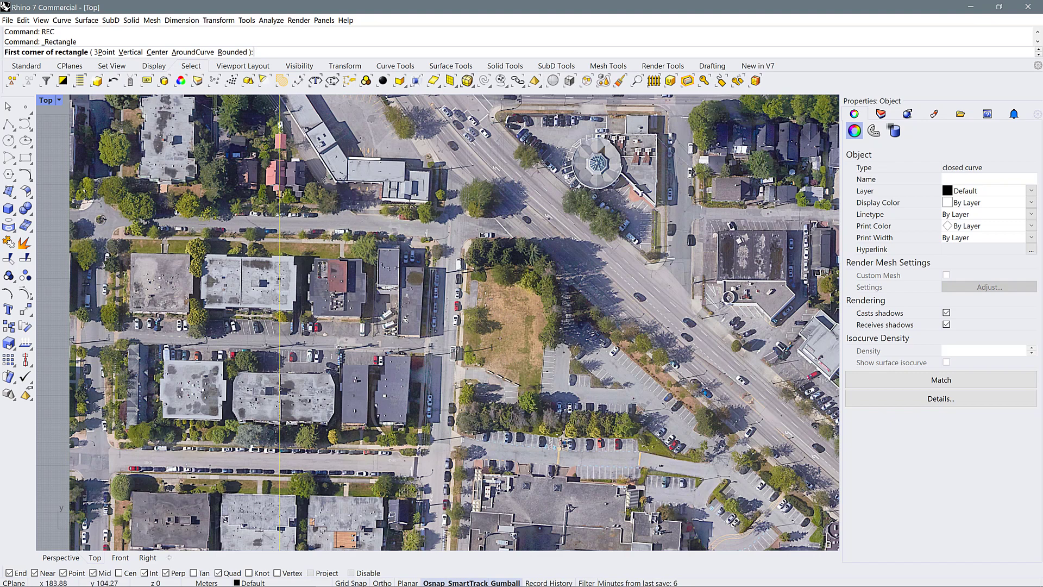
pyautogui.click(463, 365)
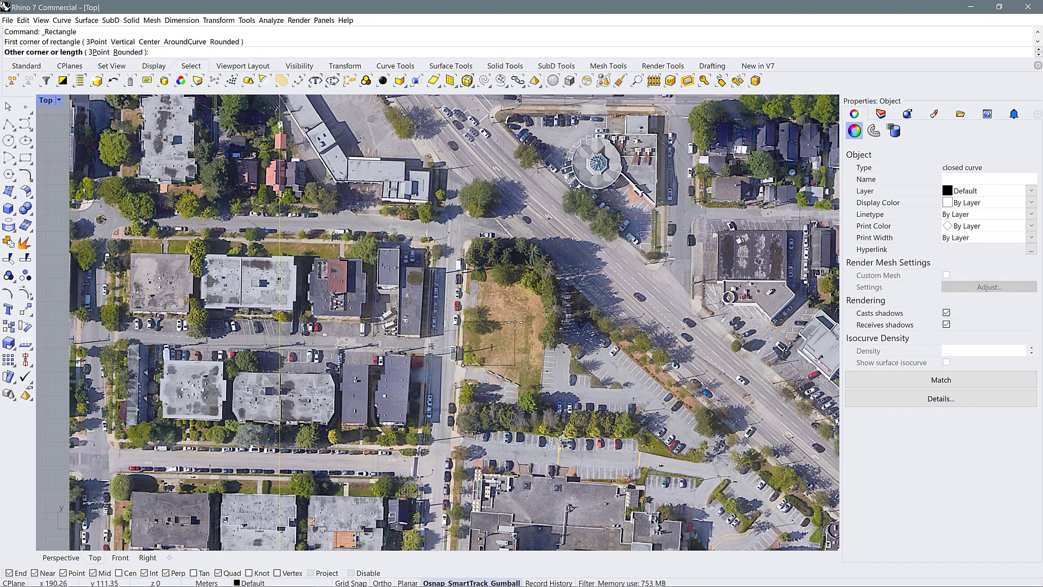
pyautogui.write('20')
pyautogui.press('Return')
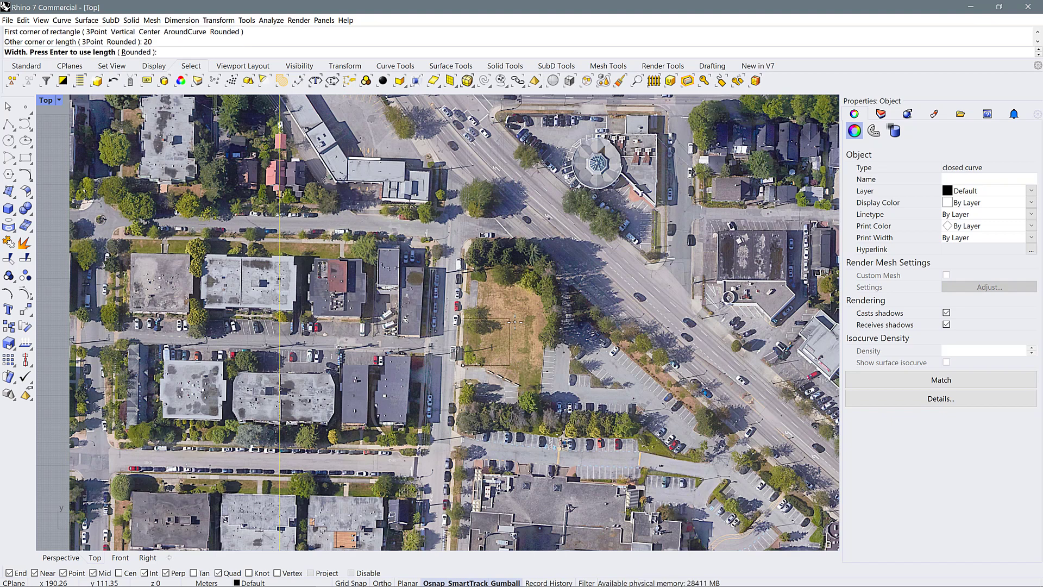
pyautogui.write('50')
pyautogui.press('Return')
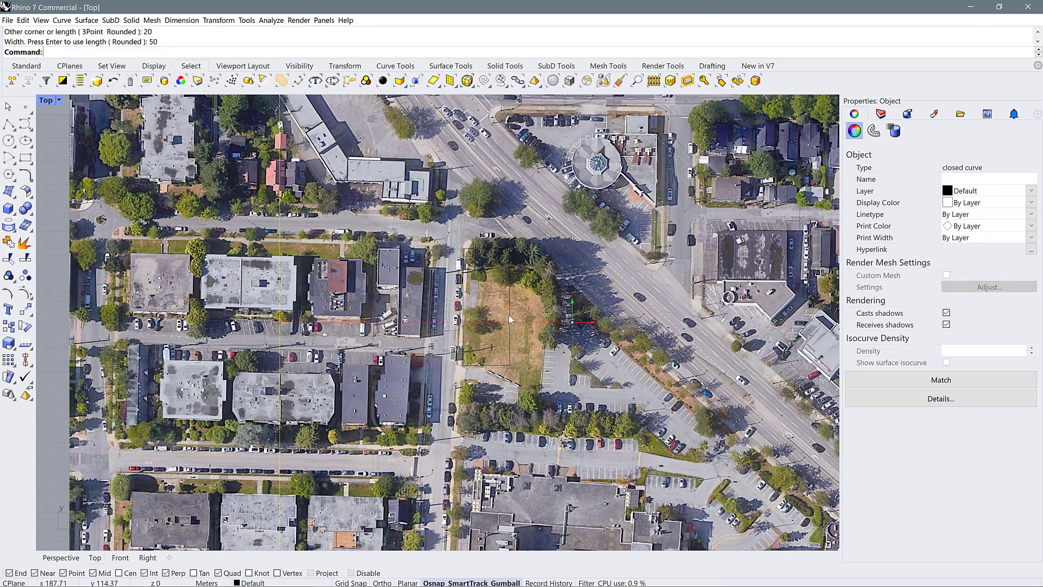
# Move the 20 by 50 m rectangle slightly east within the grassy lot and rotate it slightly to follow the lot's edges.
pyautogui.click(509, 314)
pyautogui.click(535, 331)
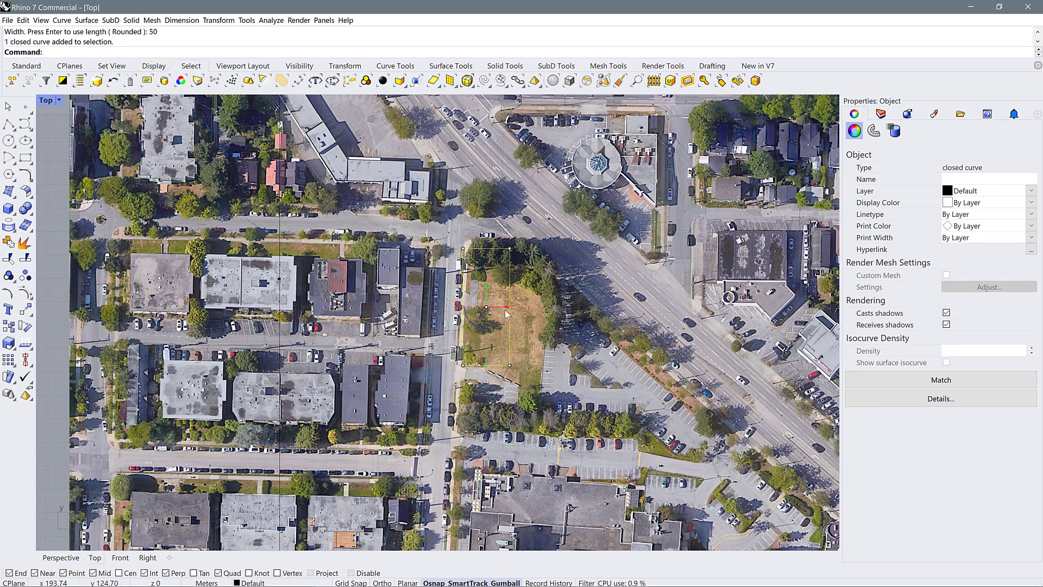
pyautogui.moveTo(505, 314)
pyautogui.mouseDown()
pyautogui.moveTo(524, 314)
pyautogui.moveTo(490, 329)
pyautogui.mouseUp()
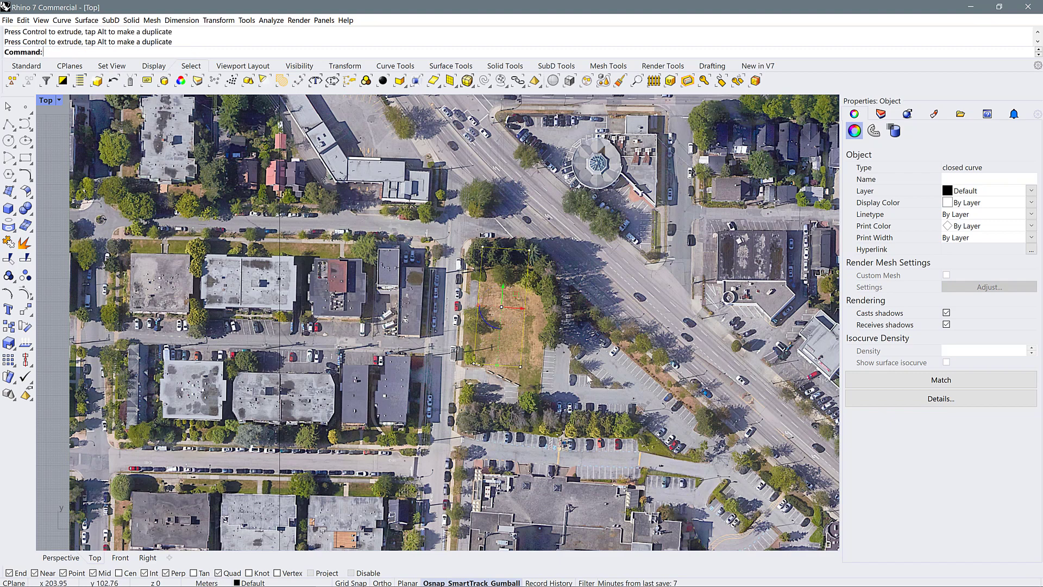
pyautogui.moveTo(503, 285); pyautogui.dragTo(480, 319)
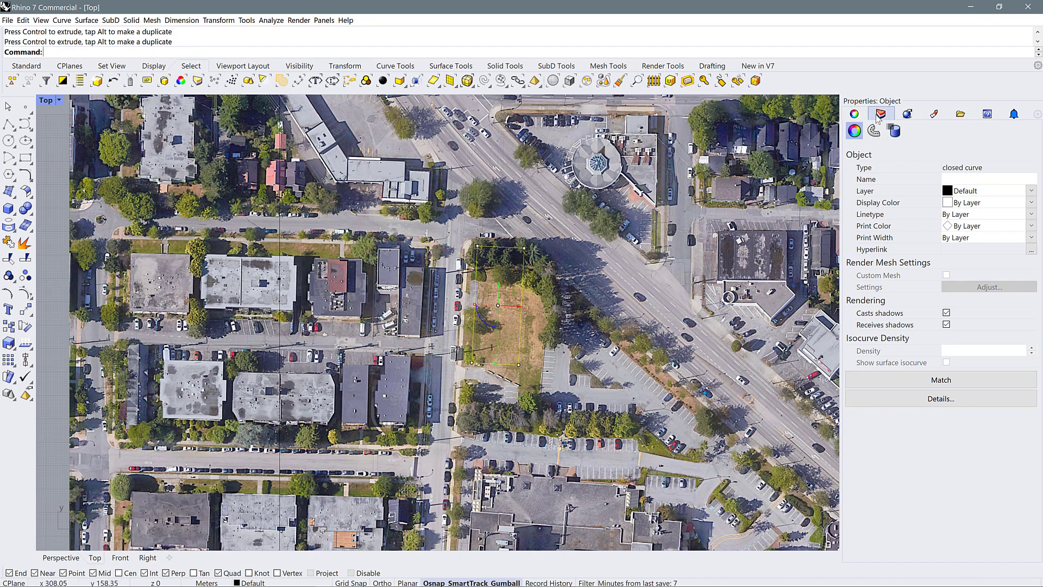
# Set the linetype of the 20 by 50 m rectangle to Dashed.
pyautogui.click(1031, 214)
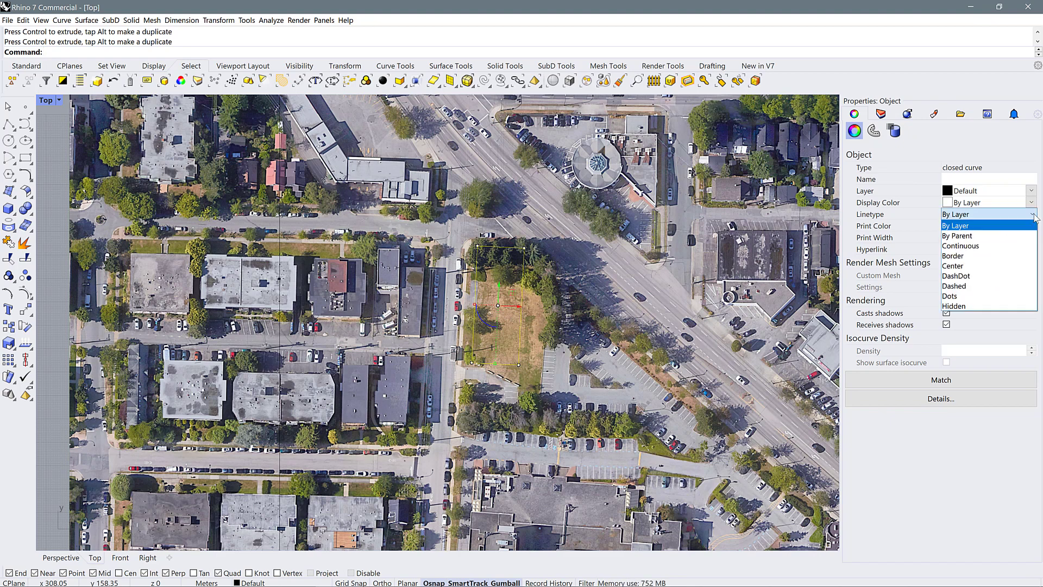
pyautogui.click(910, 211)
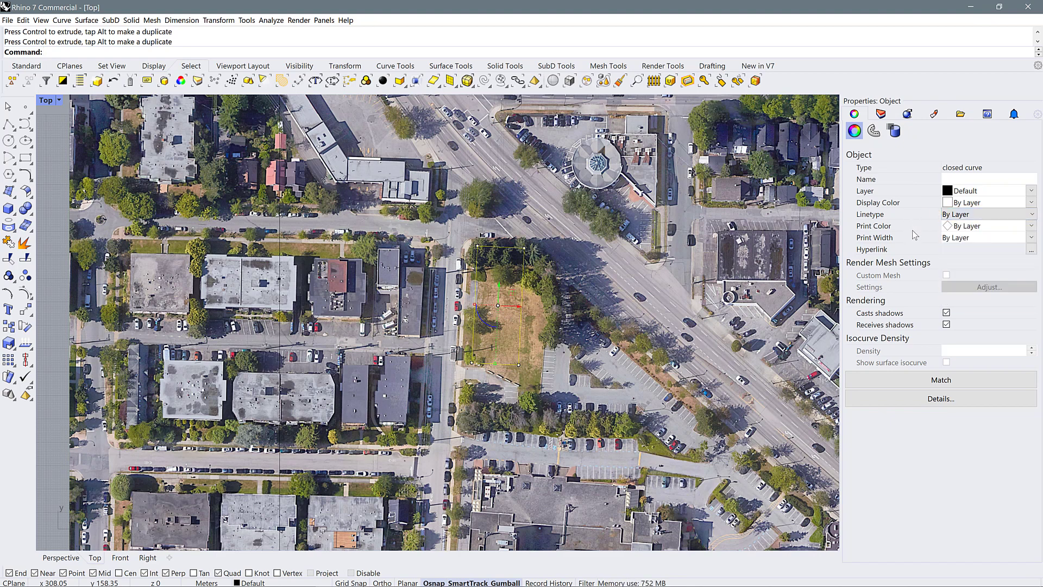
pyautogui.click(1031, 217)
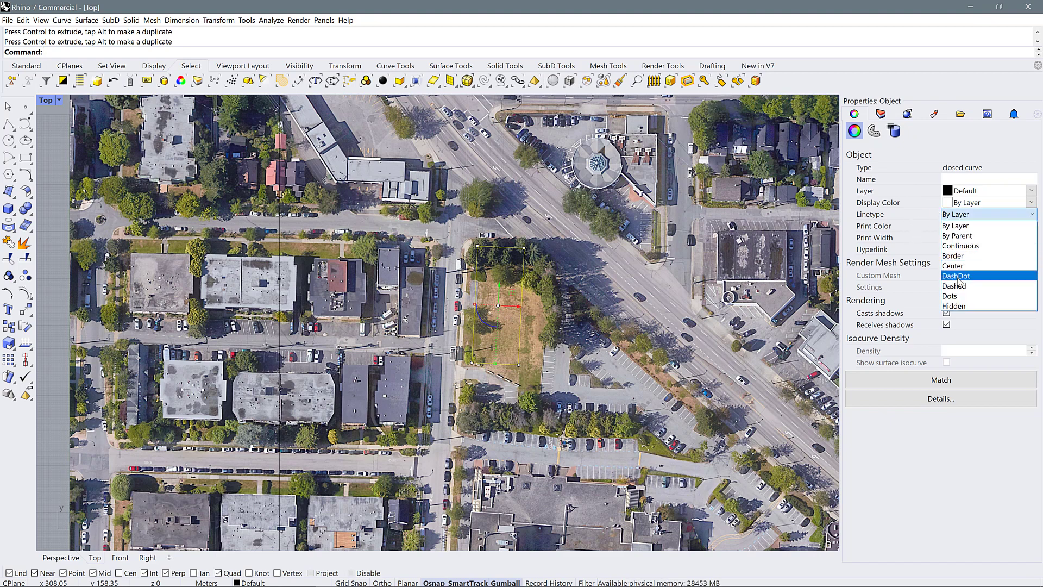
pyautogui.click(973, 289)
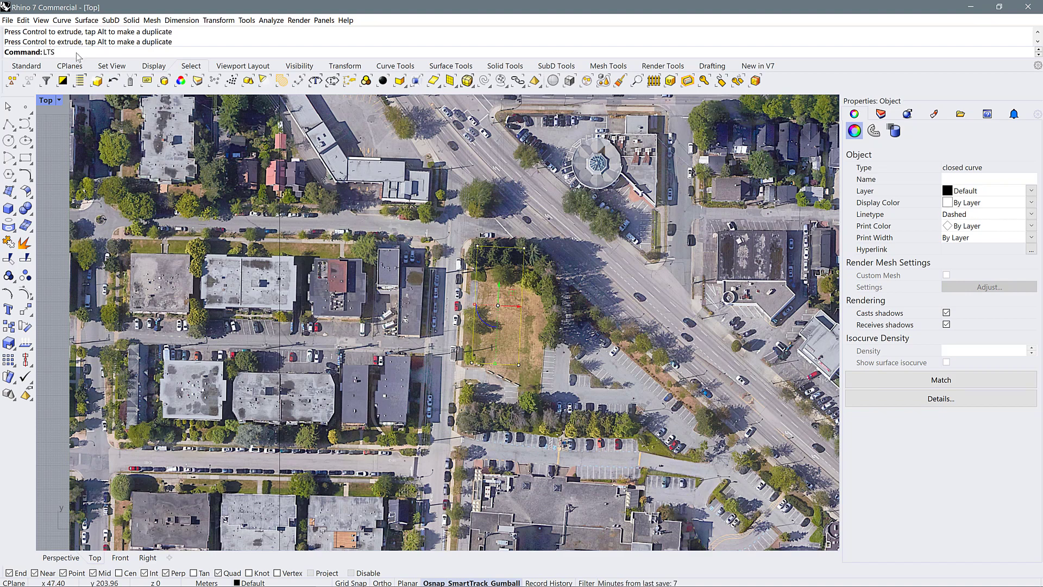
# Try to adjust the dashed rectangle's linetype scale with the LTScale command, then reselect the curve to check its properties.
pyautogui.write('cale')
pyautogui.press('Return')
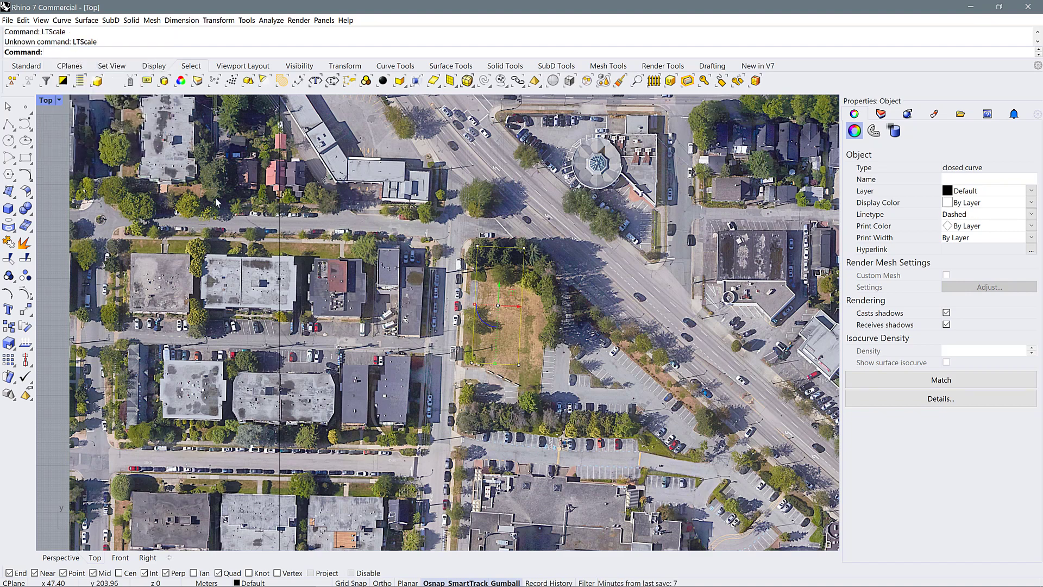
pyautogui.press('Escape')
pyautogui.click(522, 303)
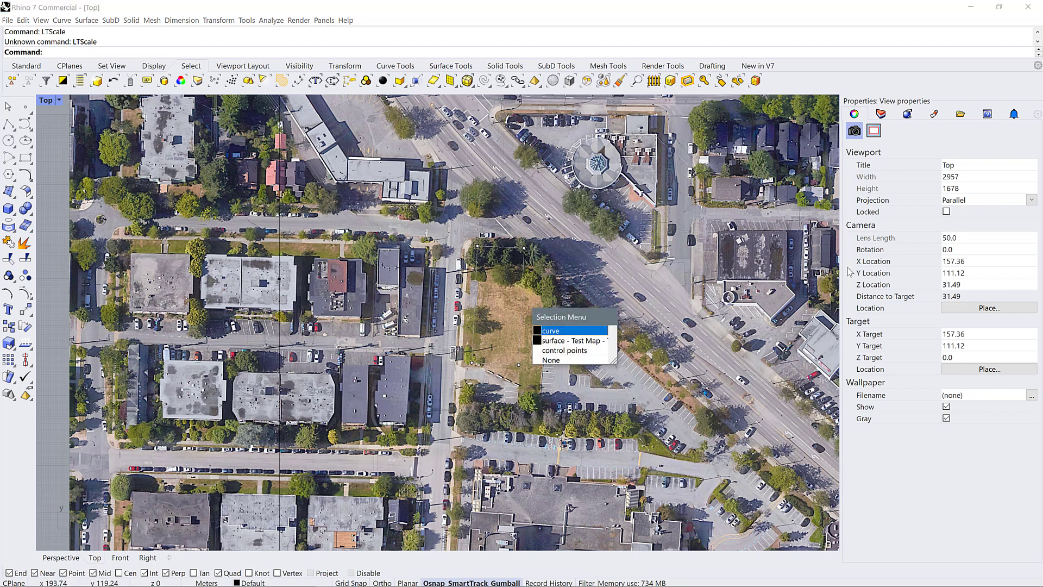
pyautogui.click(568, 332)
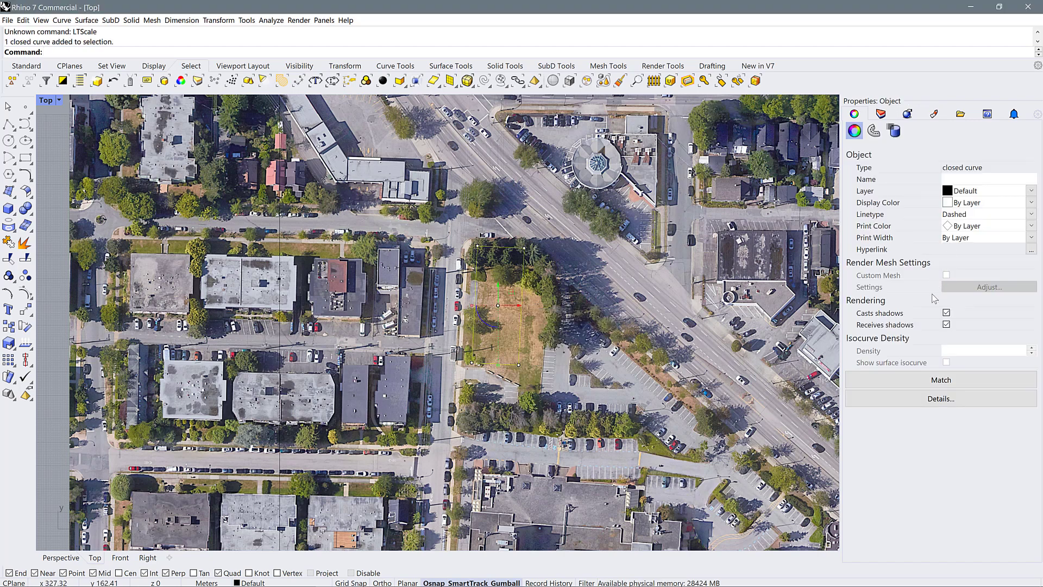
pyautogui.press('Escape')
# Select the map picture together with both rectangles and start exporting the selected objects.
pyautogui.scroll(-6, 483, 259)
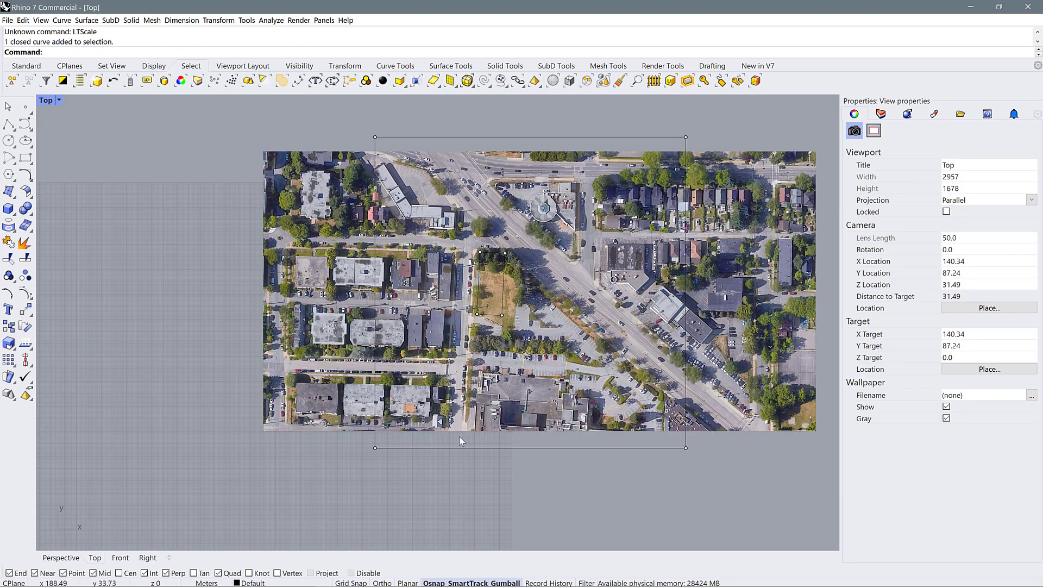
pyautogui.press('Escape')
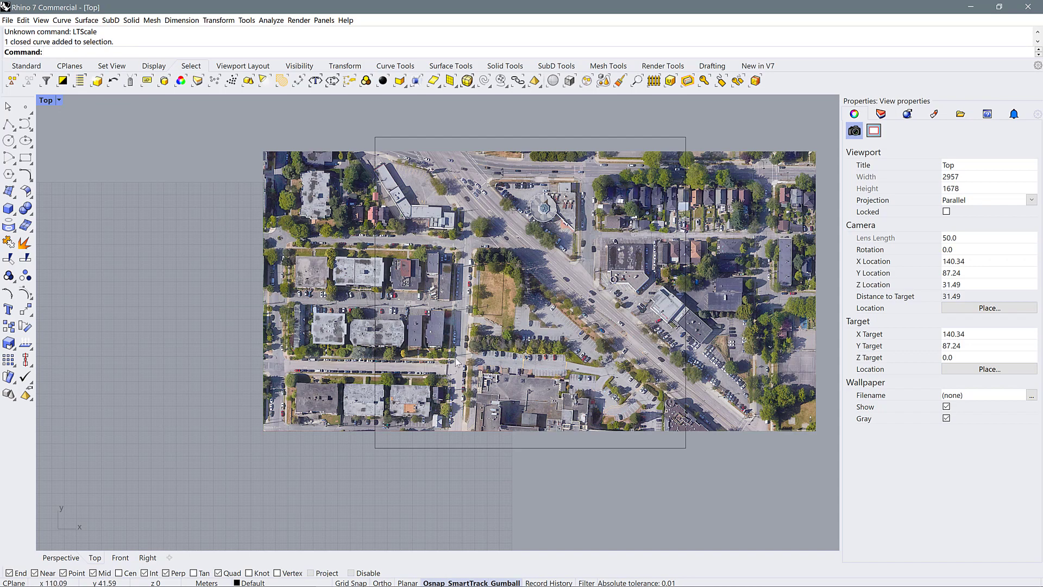
pyautogui.scroll(-1, 382, 414)
pyautogui.moveTo(747, 480); pyautogui.dragTo(298, 190)
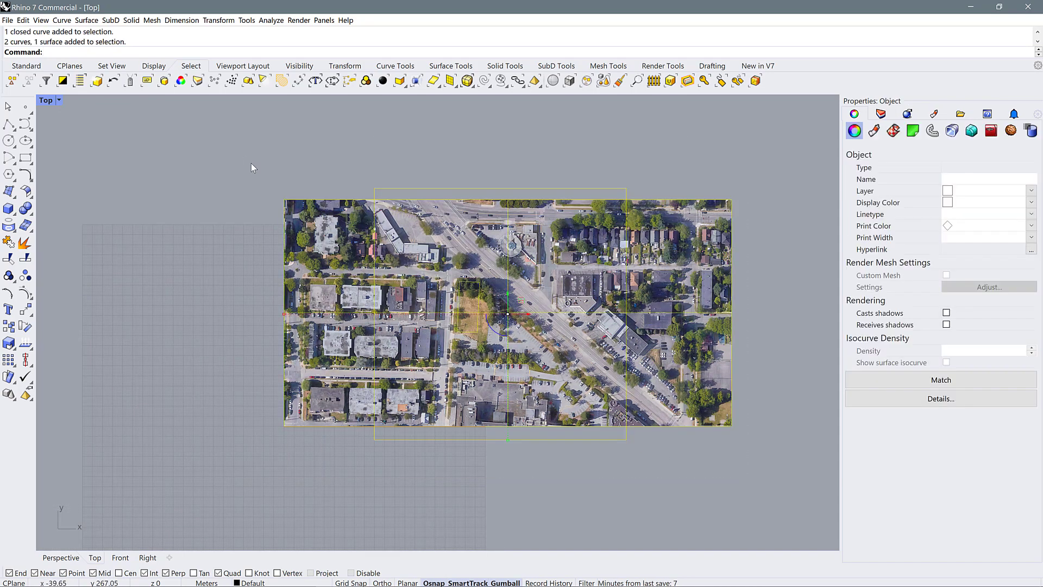
pyautogui.click(7, 21)
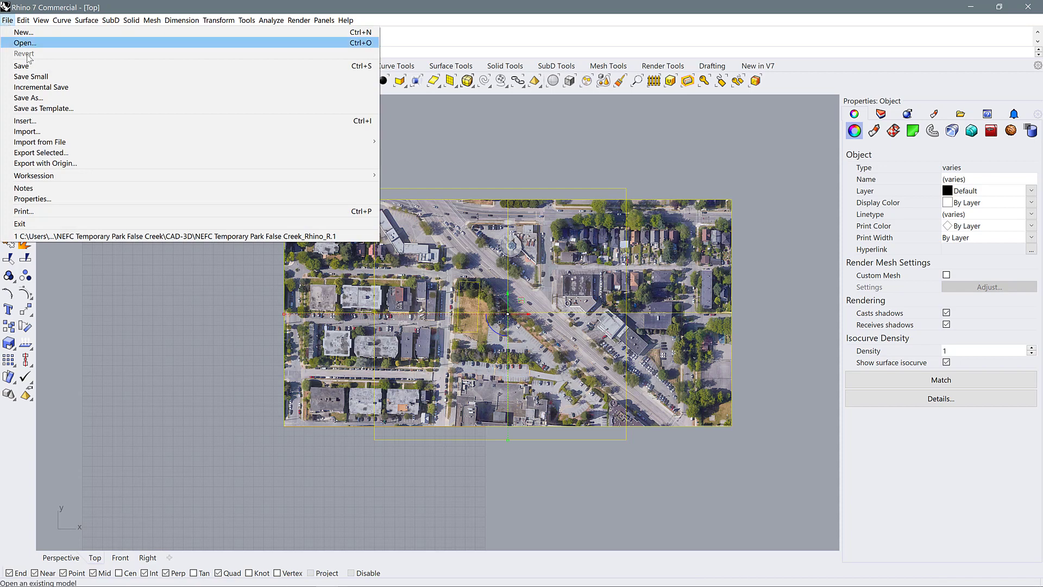
pyautogui.click(49, 153)
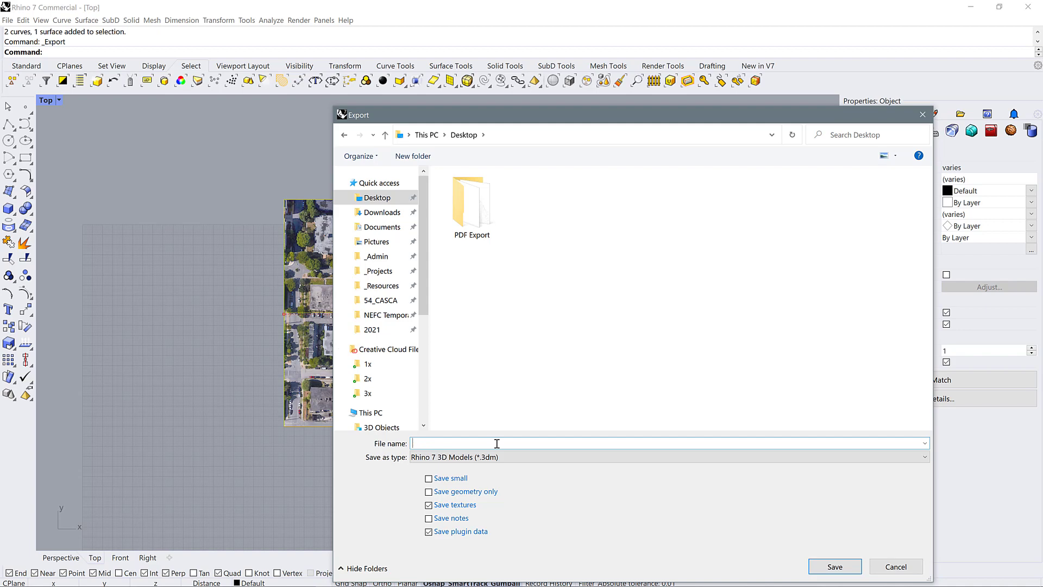
# Save the export to the Desktop as Adobe Illustrator (*.ai), named "Test Map" plus the site owner's name and "Site_250", continuing to the export options.
pyautogui.write('Test Map -')
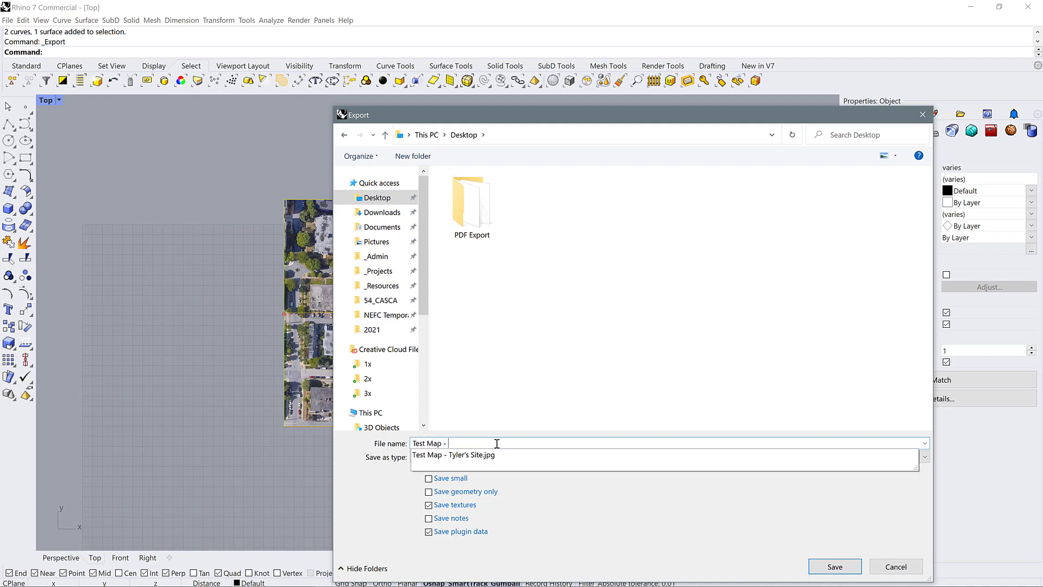
pyautogui.write(" Tyler's Site")
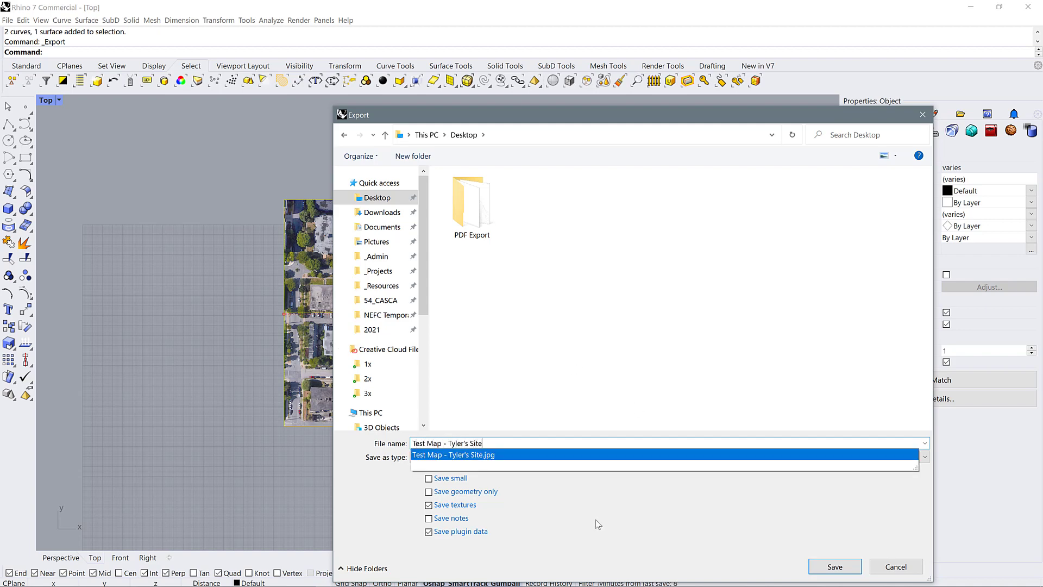
pyautogui.click(596, 524)
pyautogui.click(552, 458)
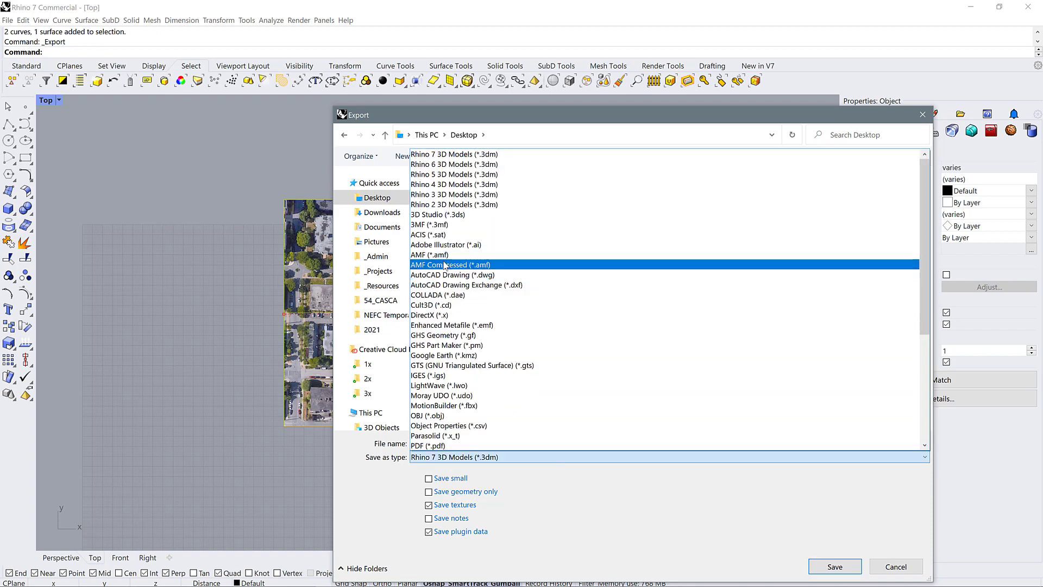
pyautogui.click(446, 245)
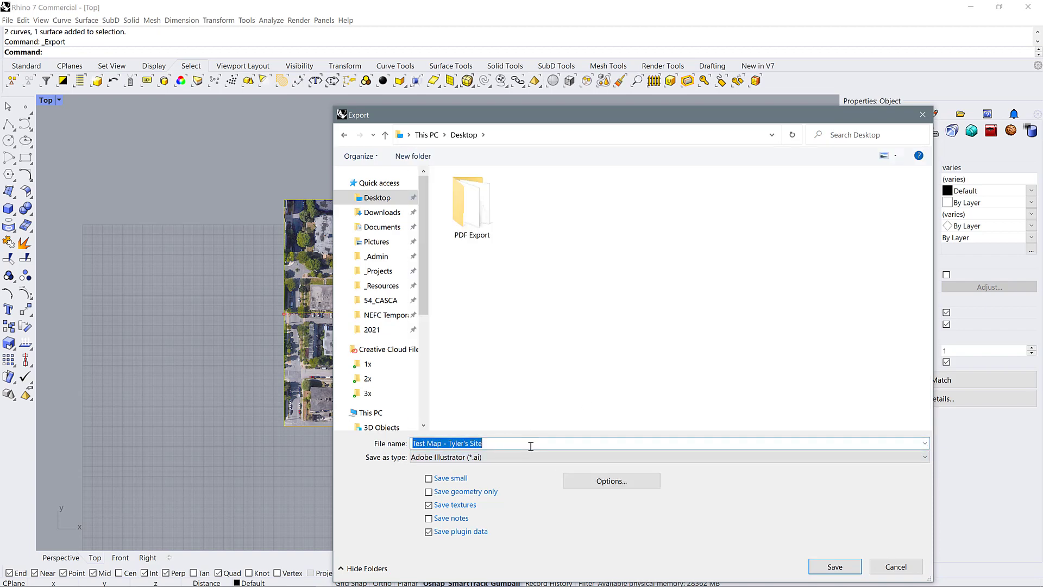
pyautogui.click(503, 444)
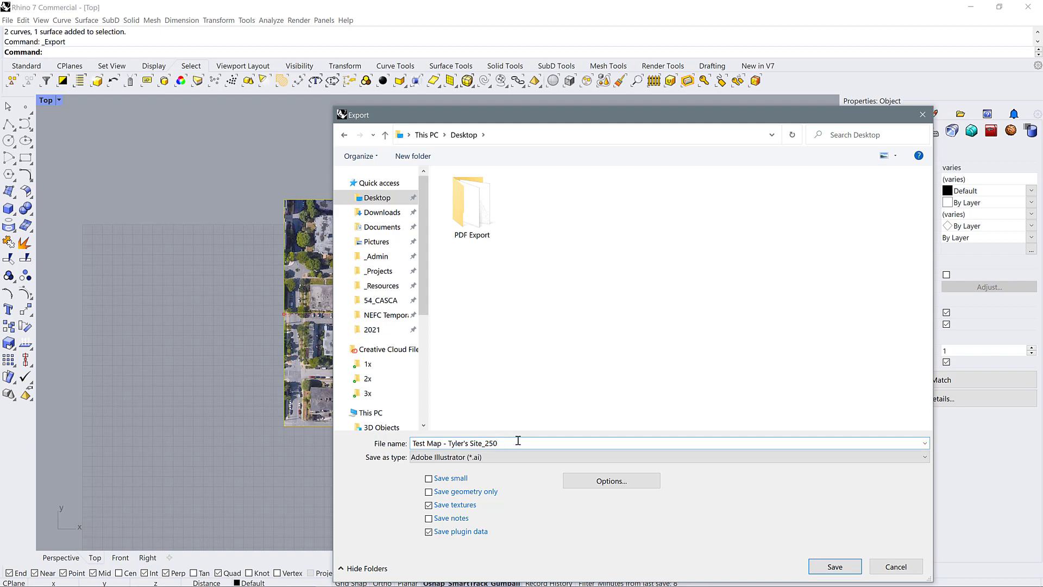
pyautogui.click(833, 566)
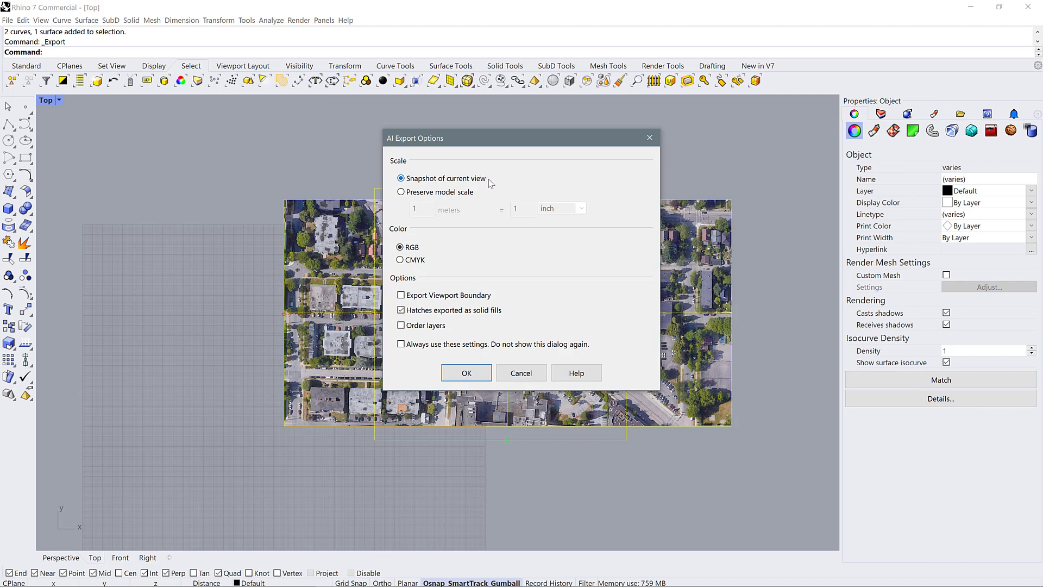
# Set the AI export to preserve the model scale, with 1 meter equal to 4 mm.
pyautogui.click(401, 192)
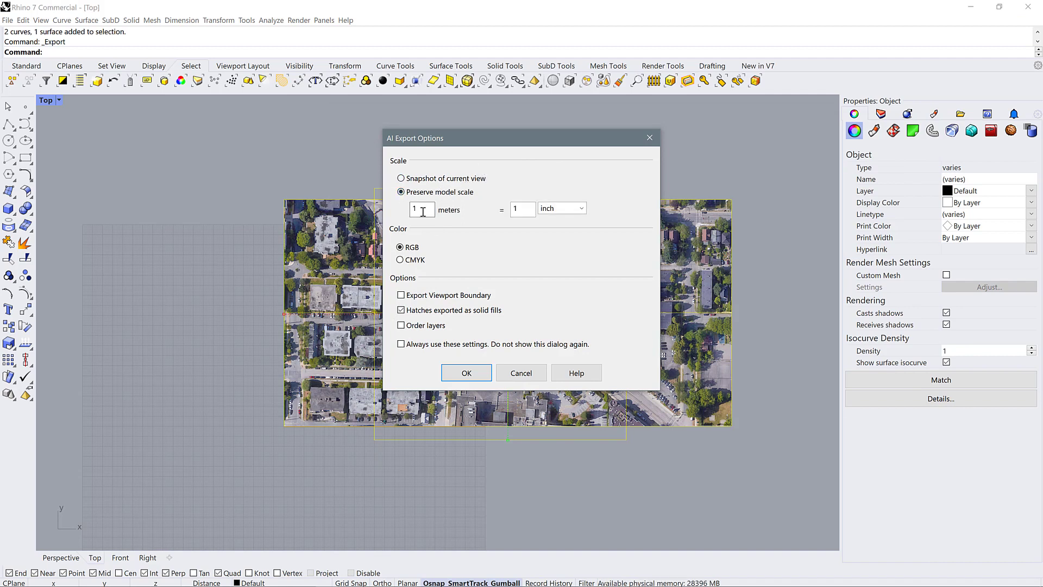
pyautogui.click(553, 210)
pyautogui.click(575, 211)
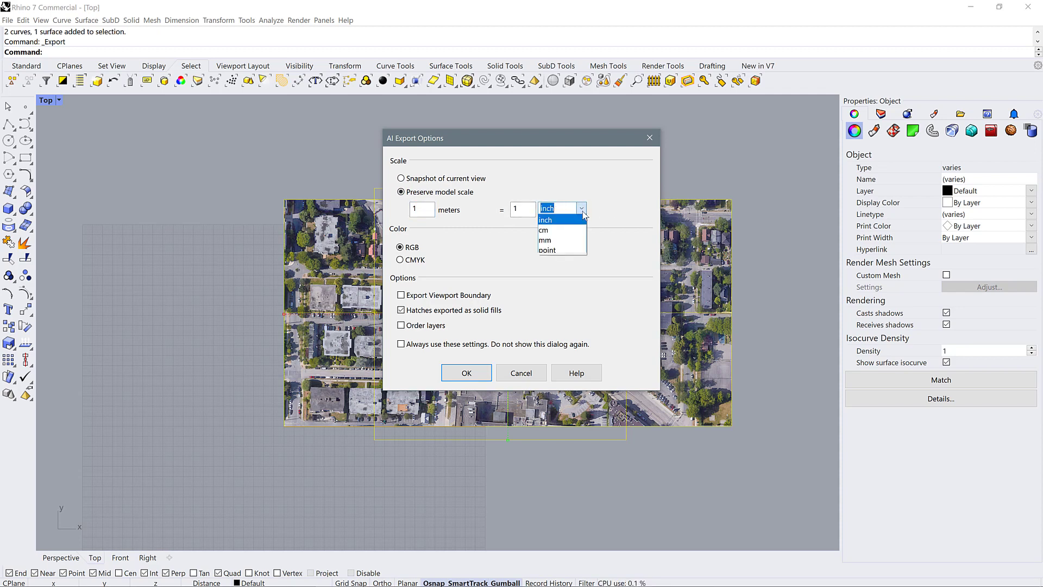
pyautogui.click(560, 237)
pyautogui.click(521, 210)
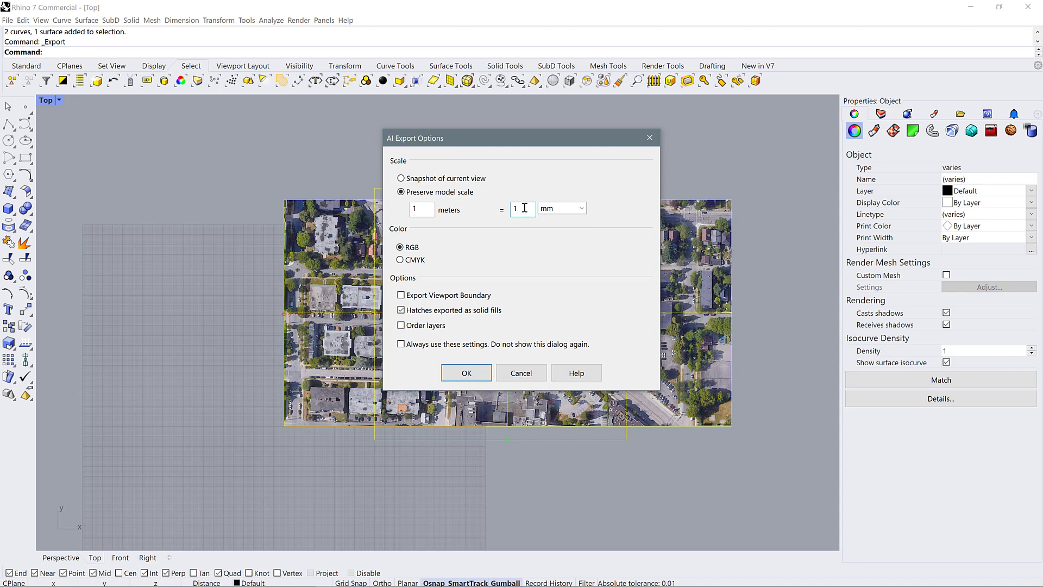
pyautogui.press('BackSpace')
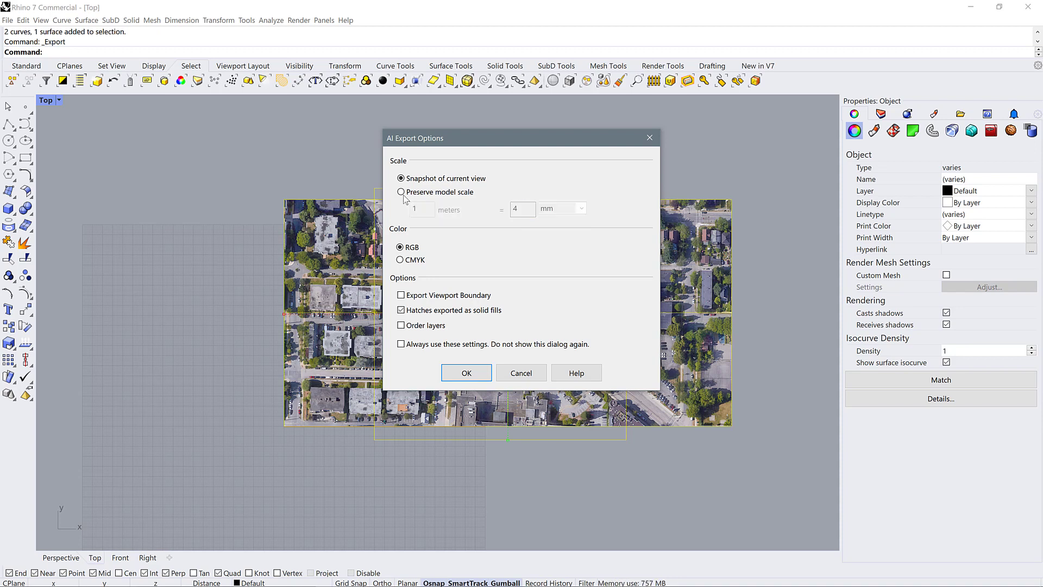
pyautogui.write('4')
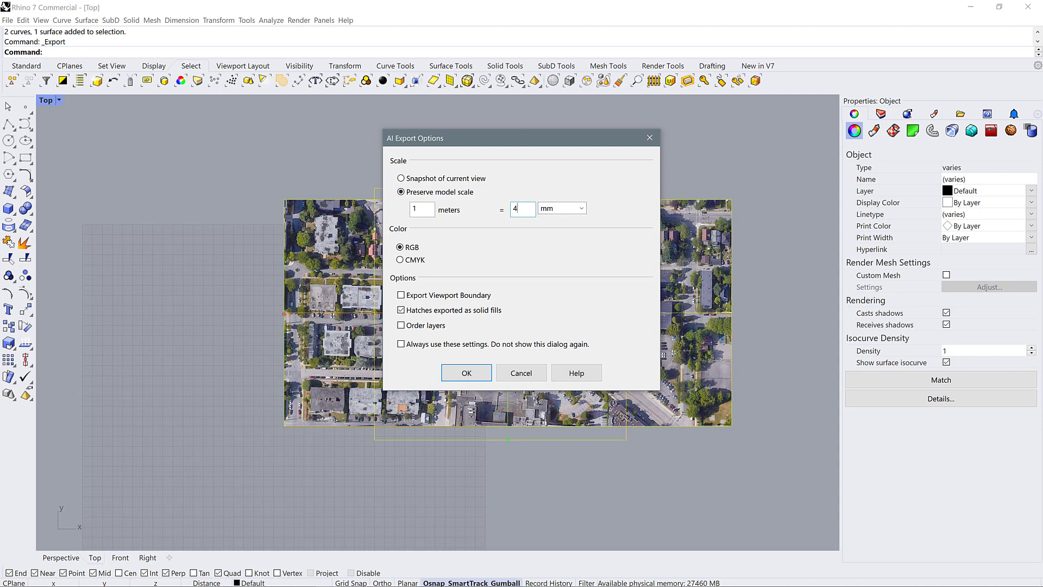
# Check the 1:250 ratio of 1 meter to 4 mm in the browser's scale converter, and complete the Rhino export.
pyautogui.click(99, 576)
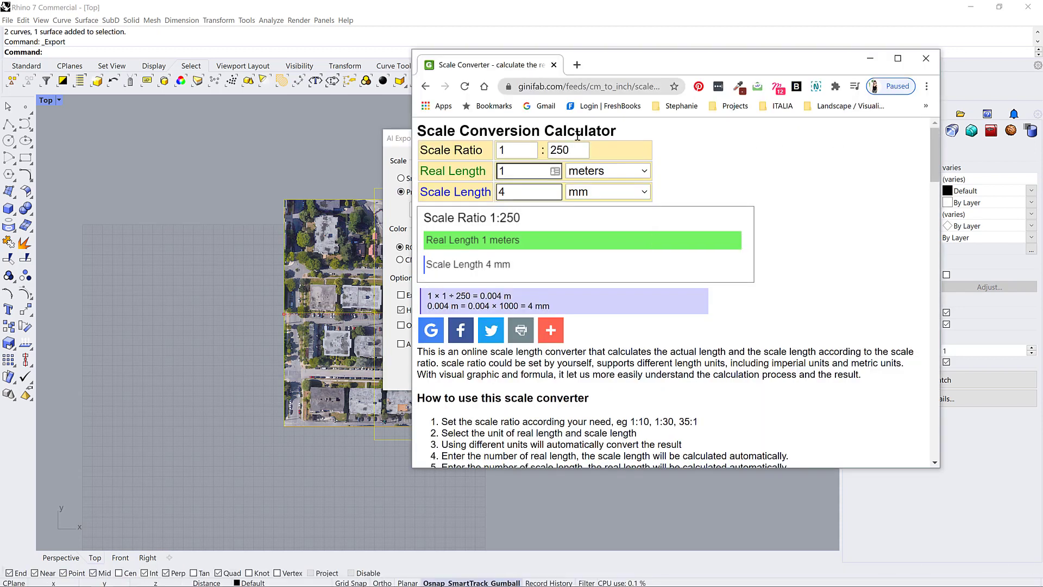
pyautogui.click(524, 154)
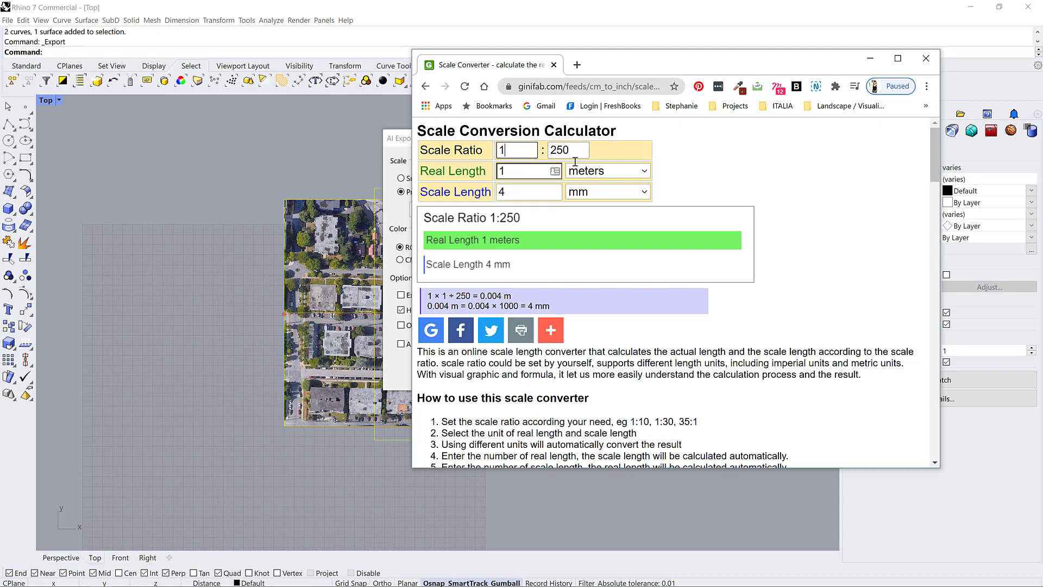
pyautogui.click(514, 171)
pyautogui.click(870, 58)
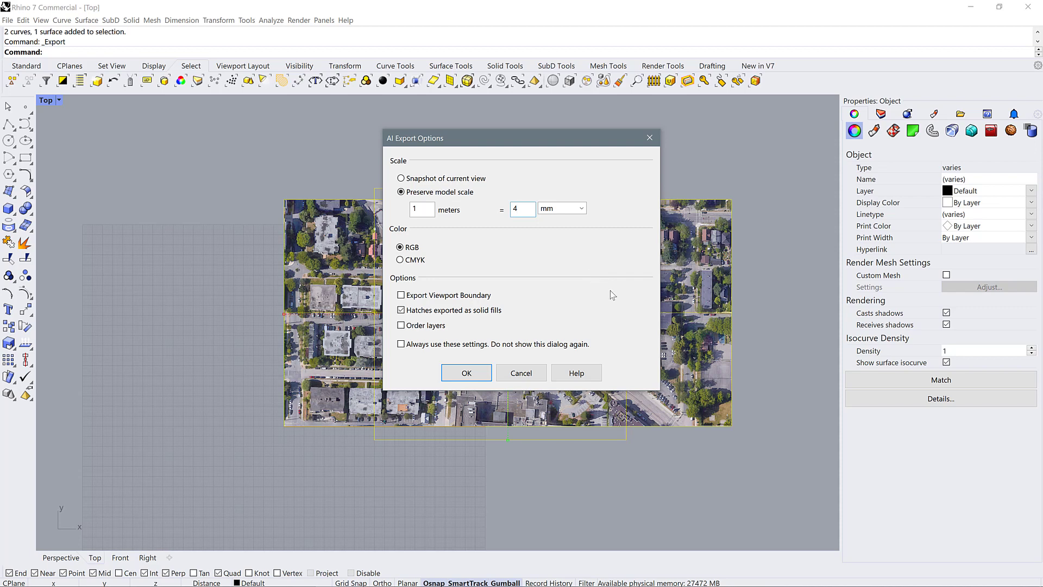
pyautogui.click(475, 379)
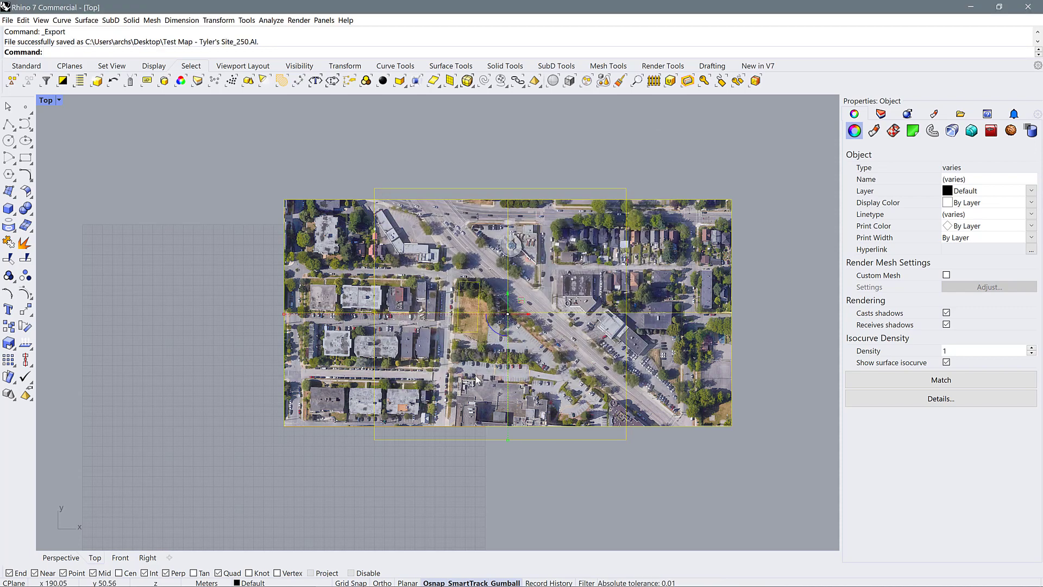
# Switch to Illustrator and open the exported Site_250 AI file from the Desktop folder.
pyautogui.click(266, 577)
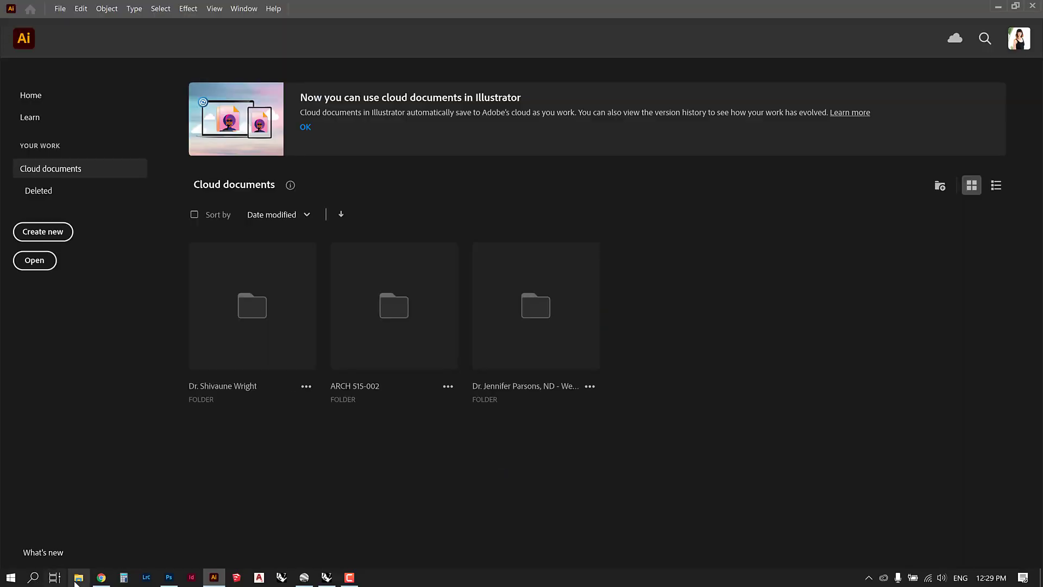
pyautogui.click(74, 581)
pyautogui.click(426, 174)
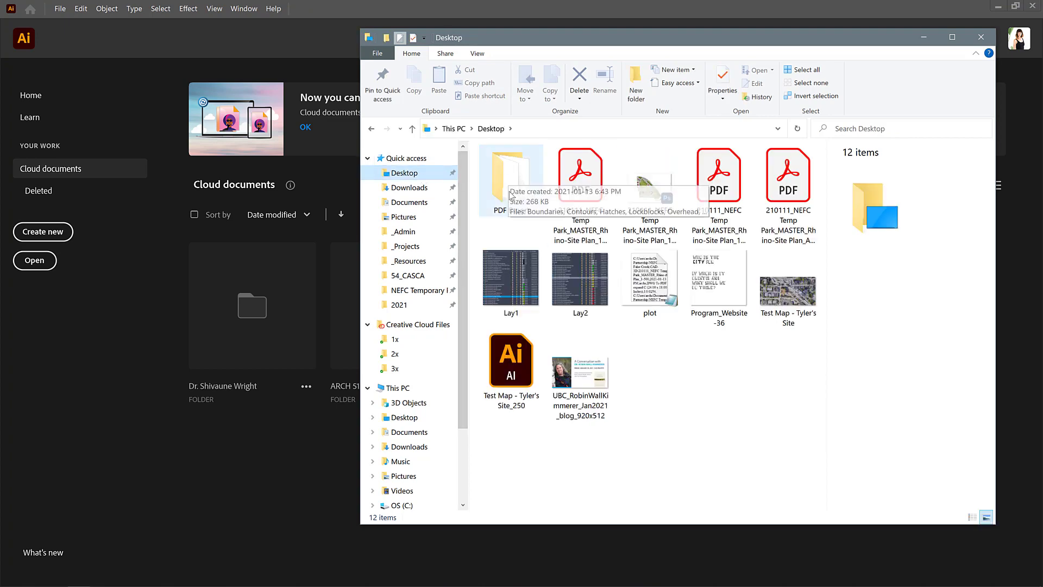
pyautogui.moveTo(511, 364); pyautogui.dragTo(309, 70)
pyautogui.click(925, 36)
# Delete the horizontal and vertical lines crossing the middle of the map's outline, keeping its outer edges.
pyautogui.hotkey('ctrl', '-')
pyautogui.hotkey('ctrl', '-')
pyautogui.hotkey('ctrl', '-')
pyautogui.hotkey('ctrl', '-')
pyautogui.hotkey('ctrl', '-')
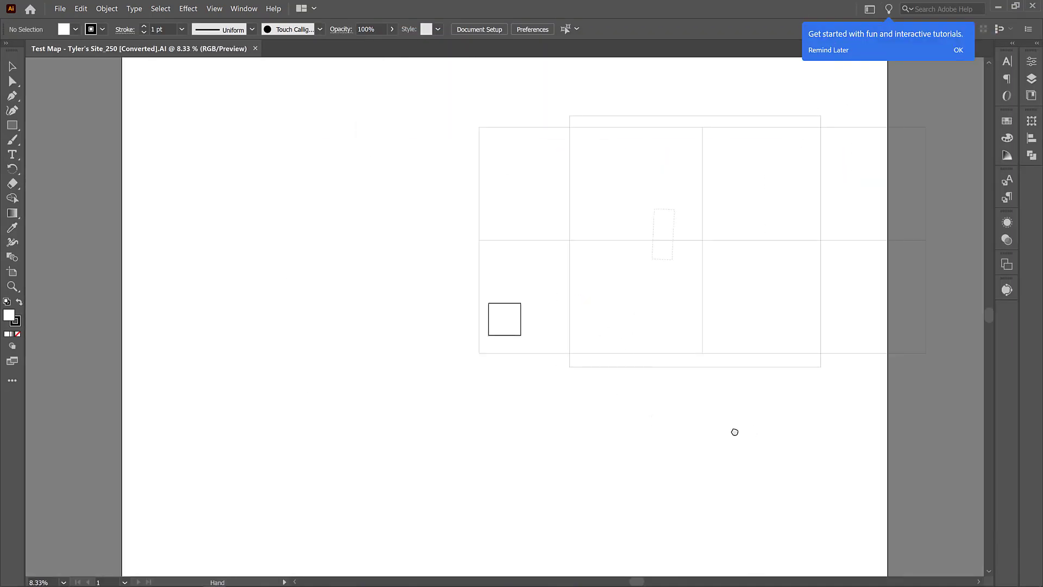
pyautogui.moveTo(734, 431); pyautogui.dragTo(675, 445)
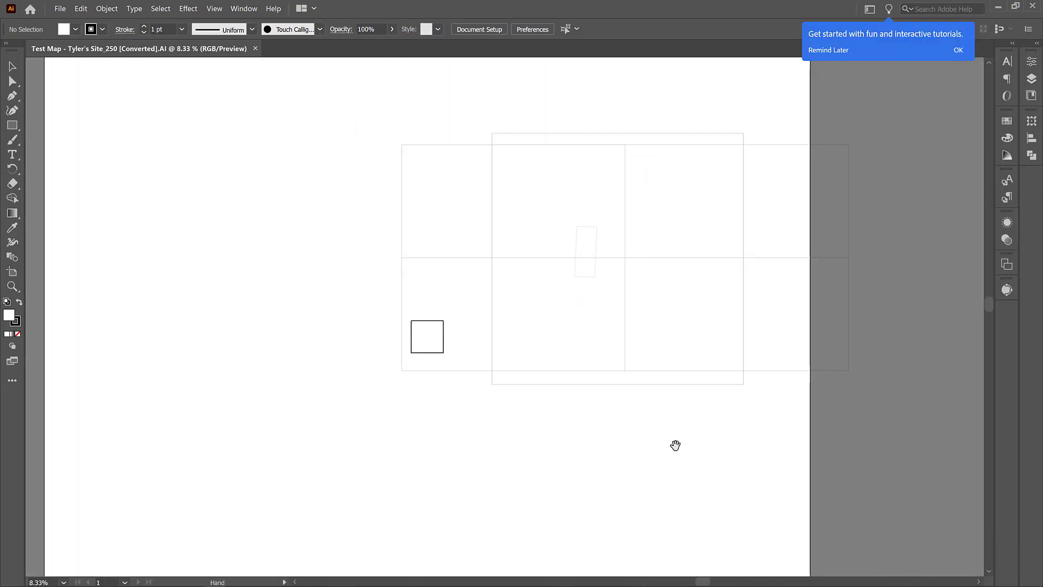
pyautogui.click(458, 259)
pyautogui.keyDown('shift'); pyautogui.click(625, 209); pyautogui.keyUp('shift')
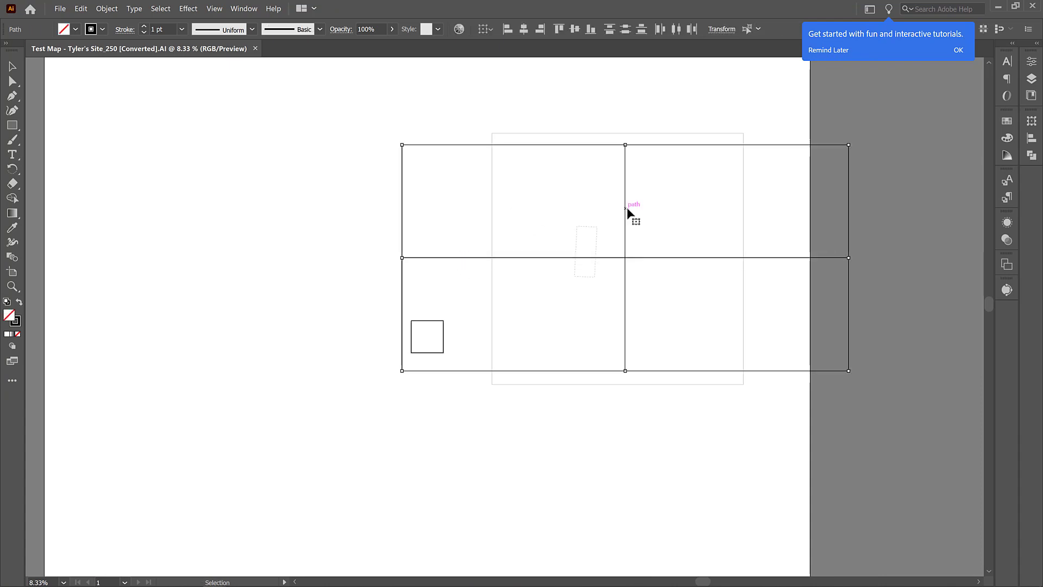
pyautogui.click(398, 110)
pyautogui.click(429, 144)
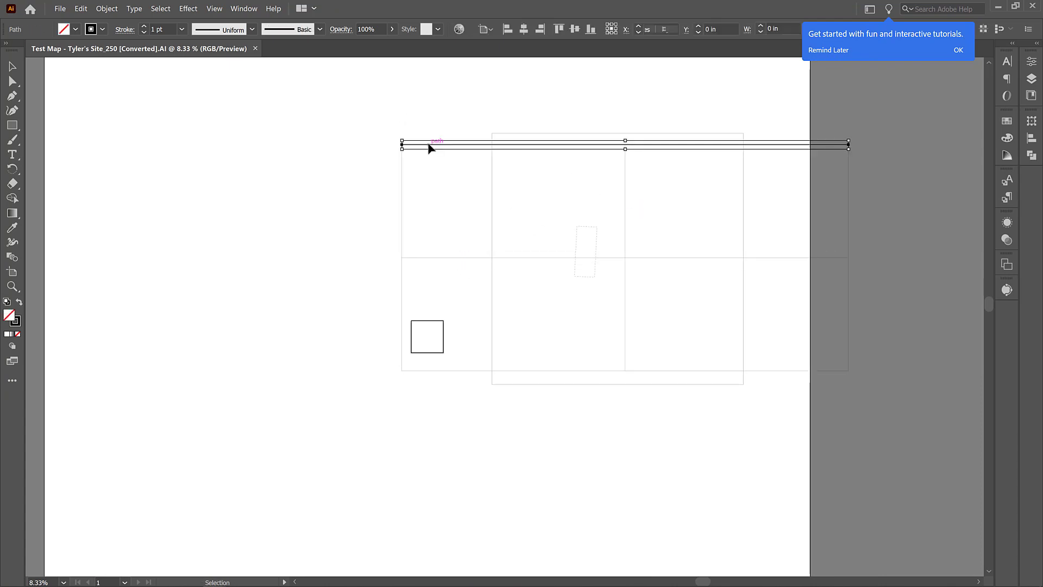
pyautogui.click(429, 110)
pyautogui.click(626, 179)
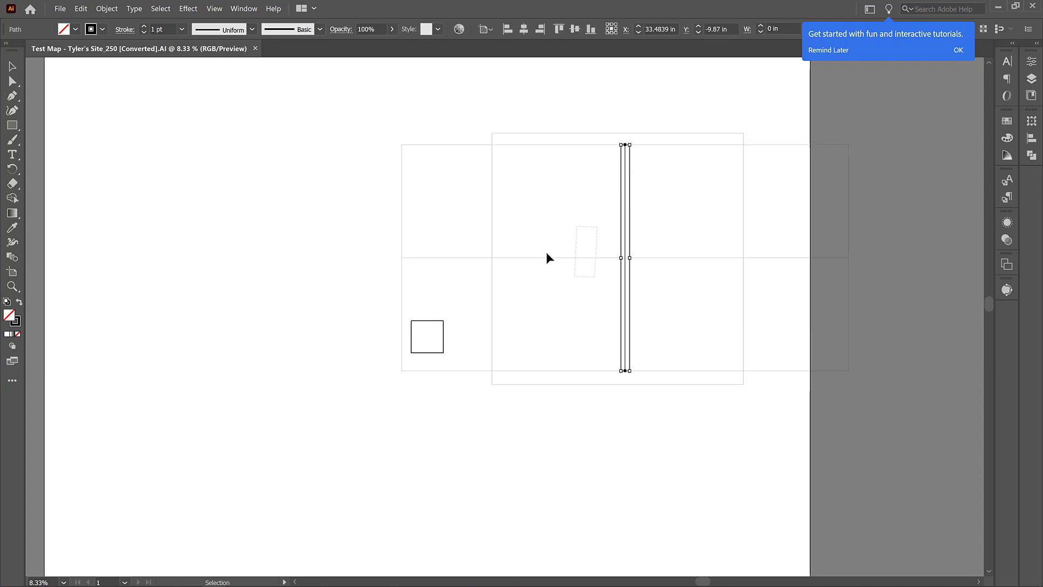
pyautogui.keyDown('shift'); pyautogui.click(545, 258); pyautogui.keyUp('shift')
pyautogui.press('Delete')
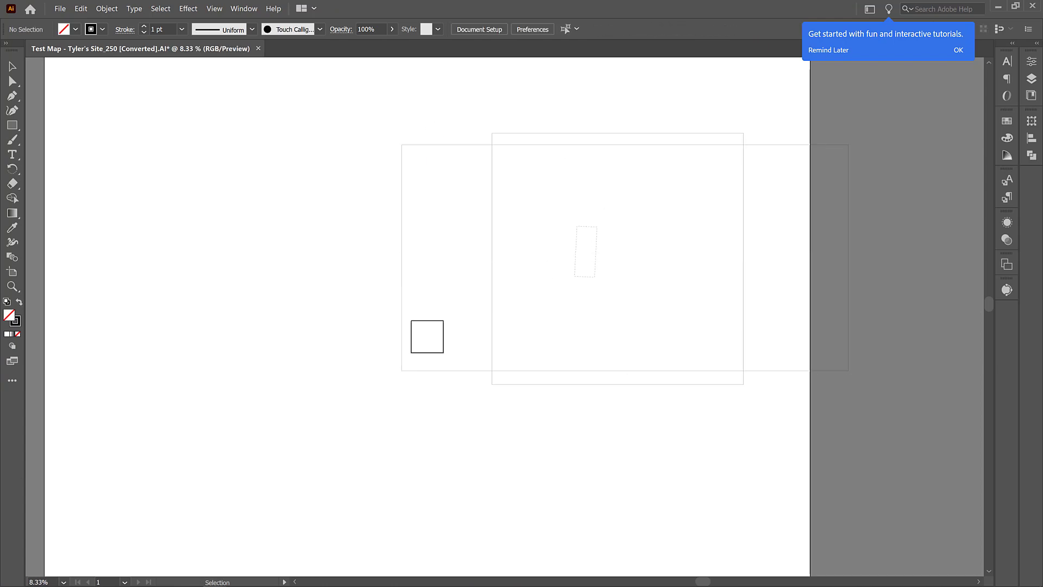
# Place the Desktop map JPG in the document and scale it to fit the exported map outline.
pyautogui.click(77, 577)
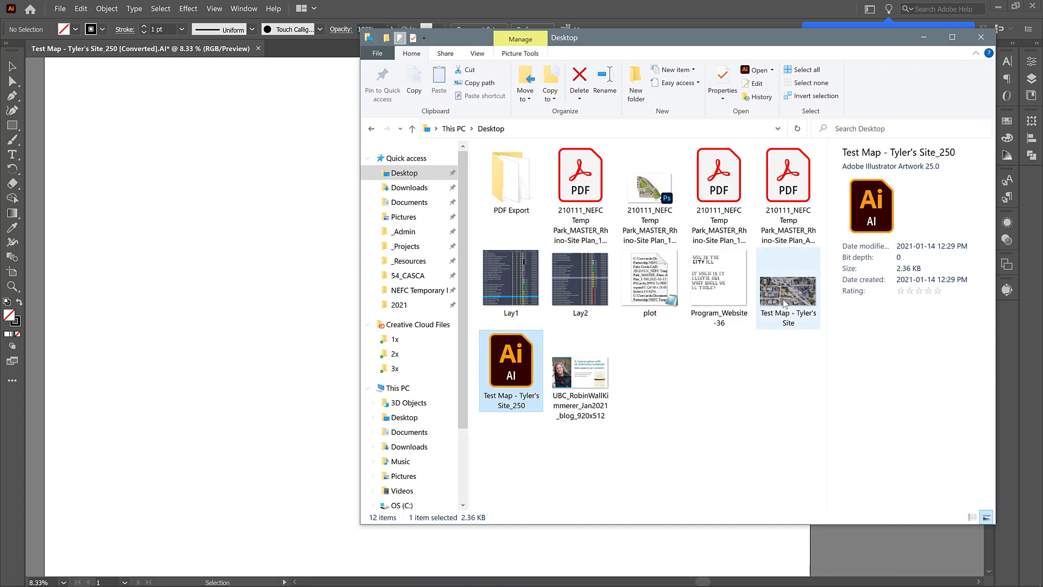
pyautogui.moveTo(787, 288); pyautogui.dragTo(269, 160)
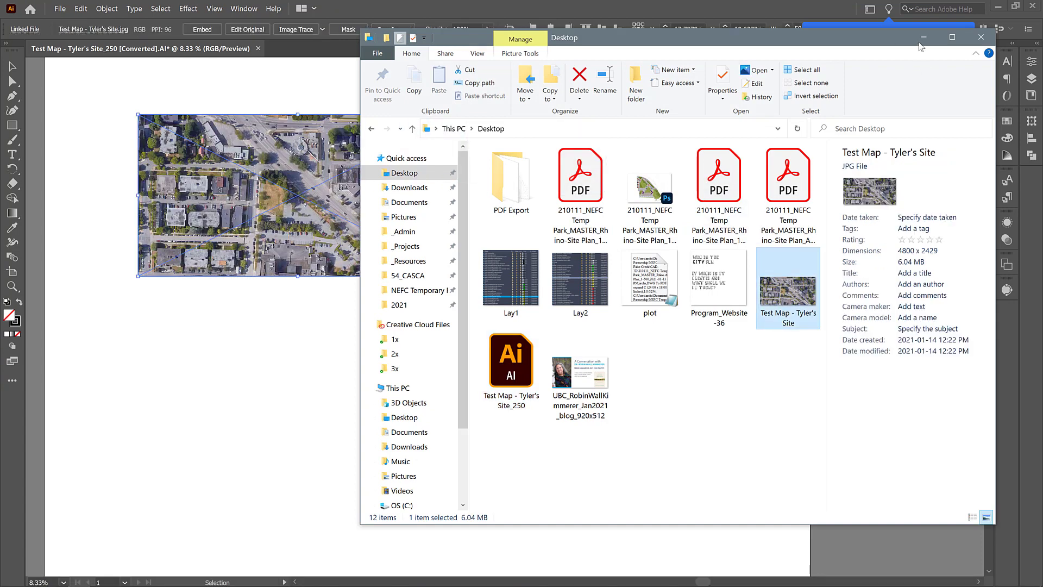
pyautogui.click(269, 161)
pyautogui.moveTo(192, 236); pyautogui.dragTo(456, 330)
pyautogui.moveTo(722, 210); pyautogui.dragTo(864, 138)
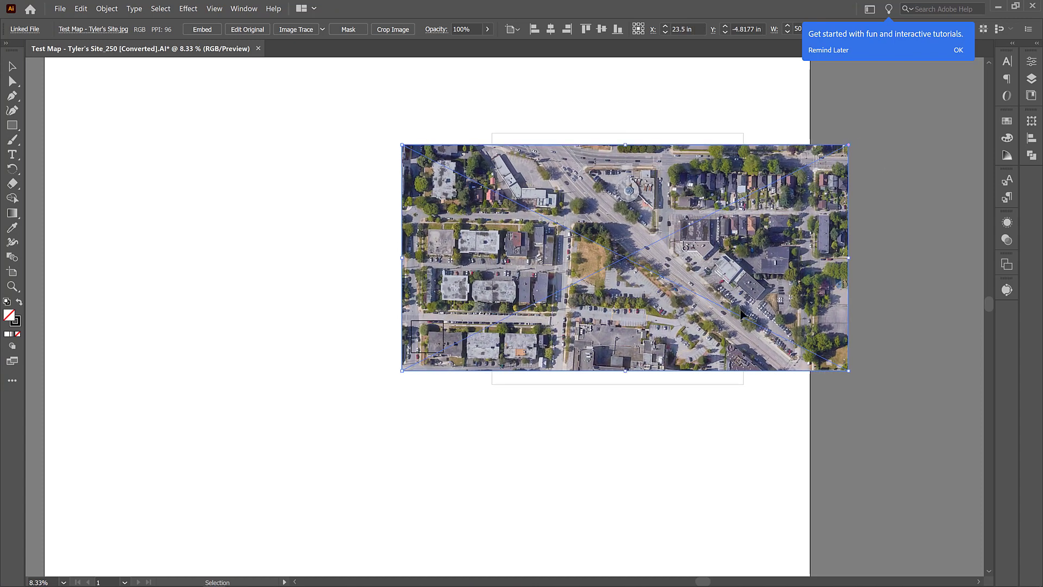
# Create a new layer in the document and name it IMG.
pyautogui.click(1031, 79)
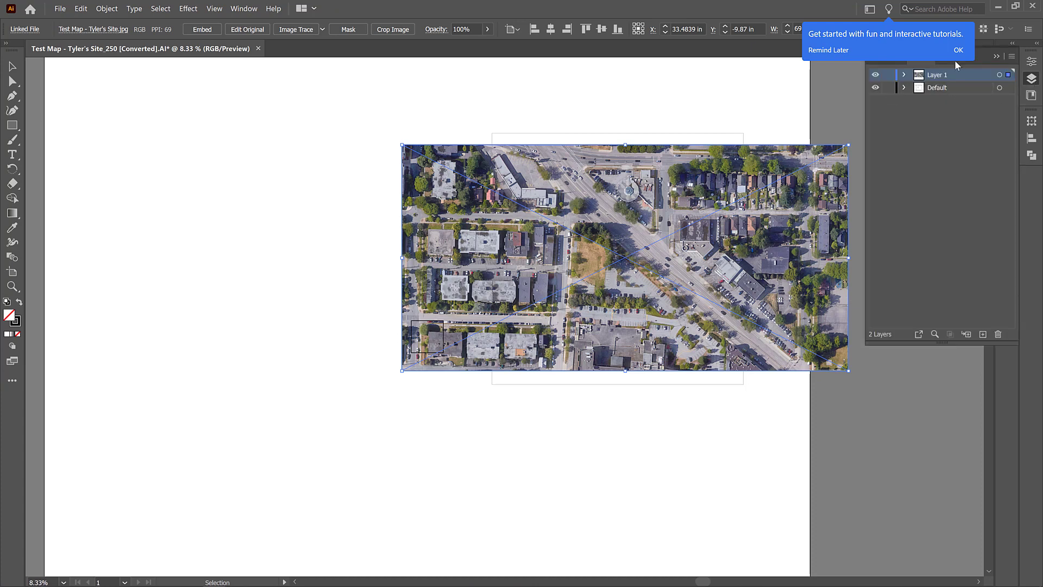
pyautogui.click(983, 334)
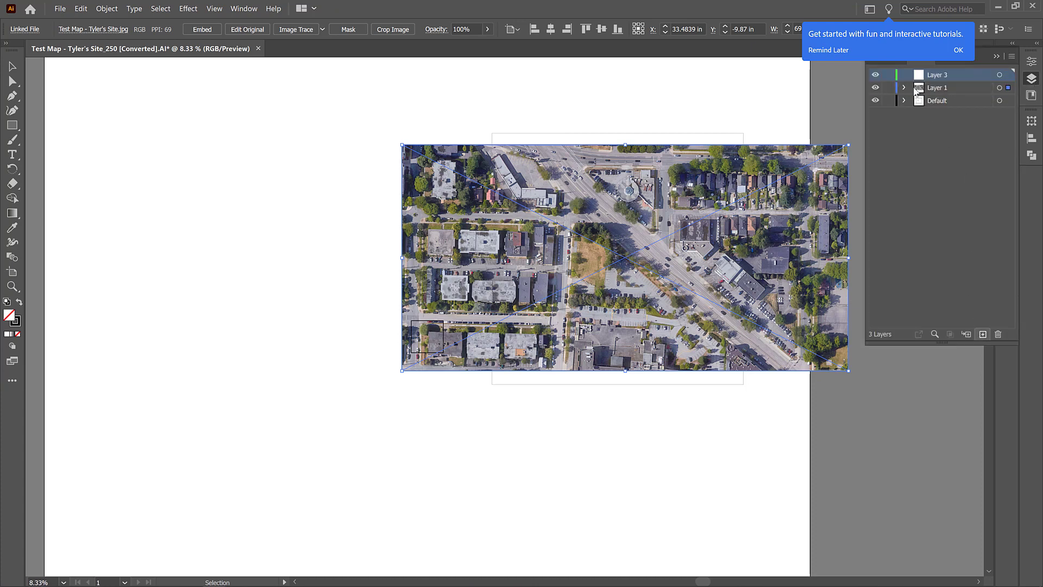
pyautogui.doubleClick(940, 74)
pyautogui.write('IMG')
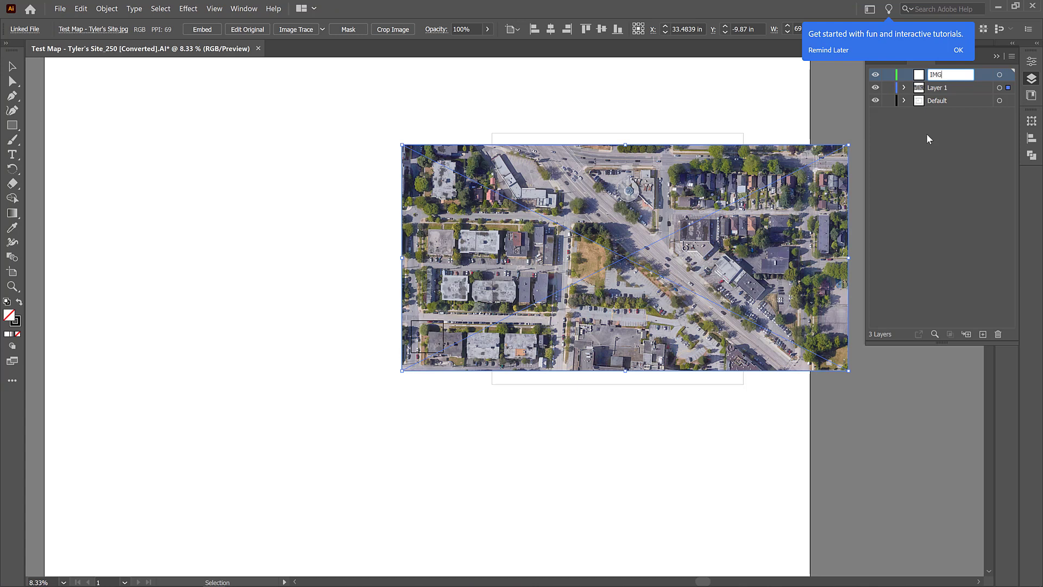
pyautogui.press('Return')
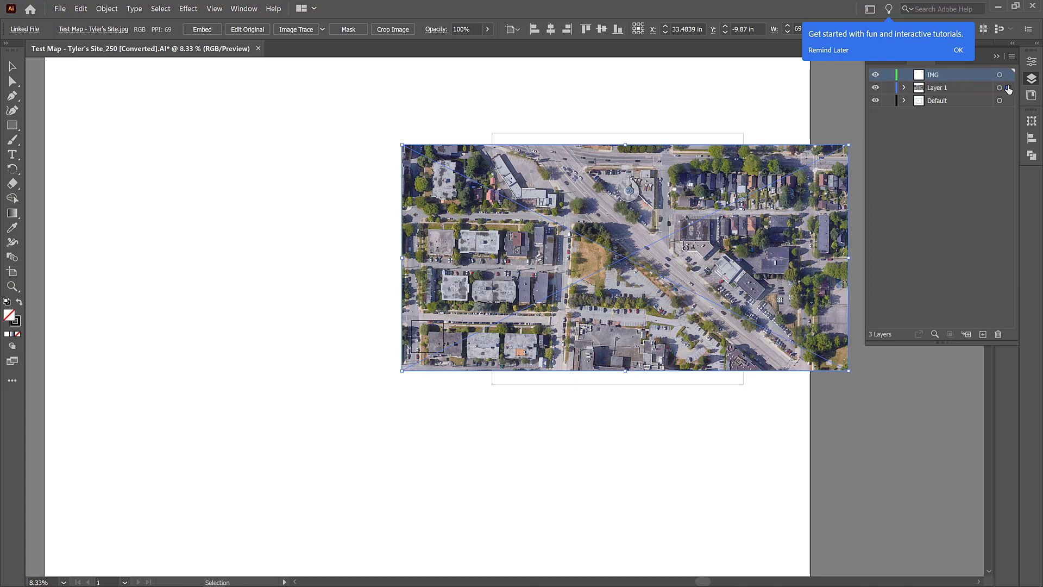
# Move the map image onto the IMG layer, then place that layer below Default and lock it.
pyautogui.moveTo(1008, 89); pyautogui.dragTo(1008, 75)
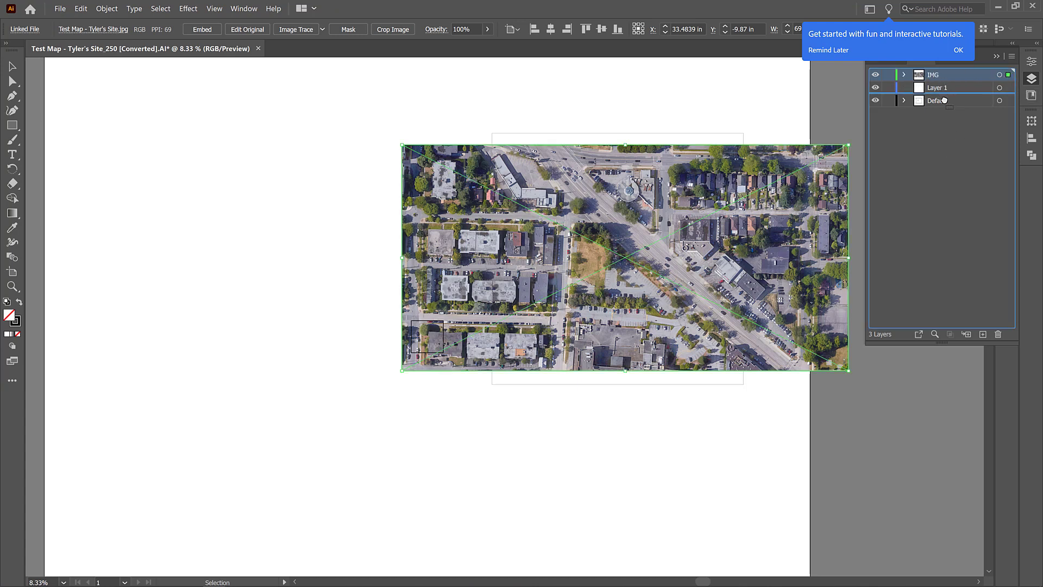
pyautogui.moveTo(944, 100); pyautogui.dragTo(946, 107)
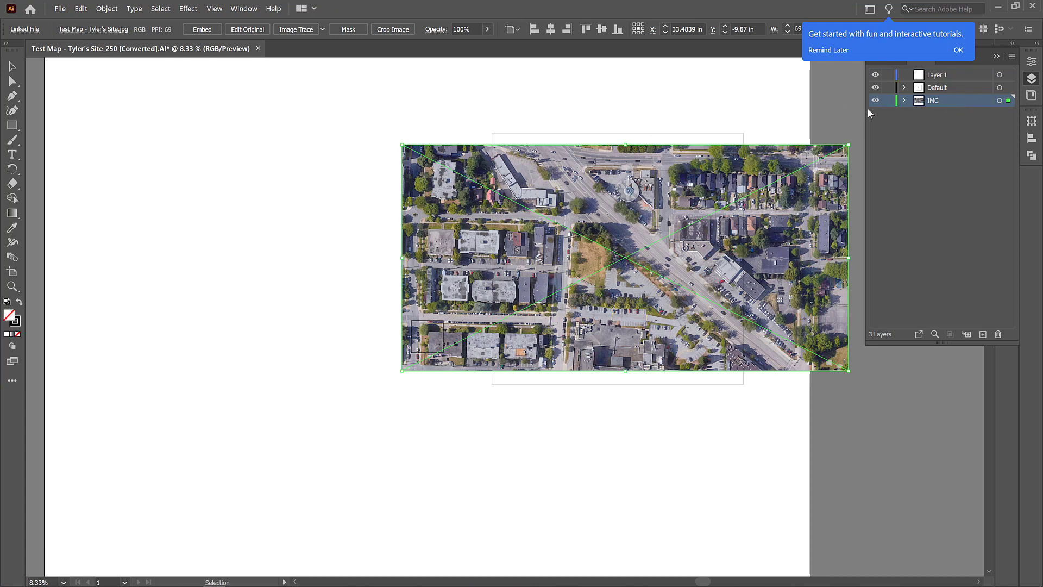
pyautogui.click(888, 100)
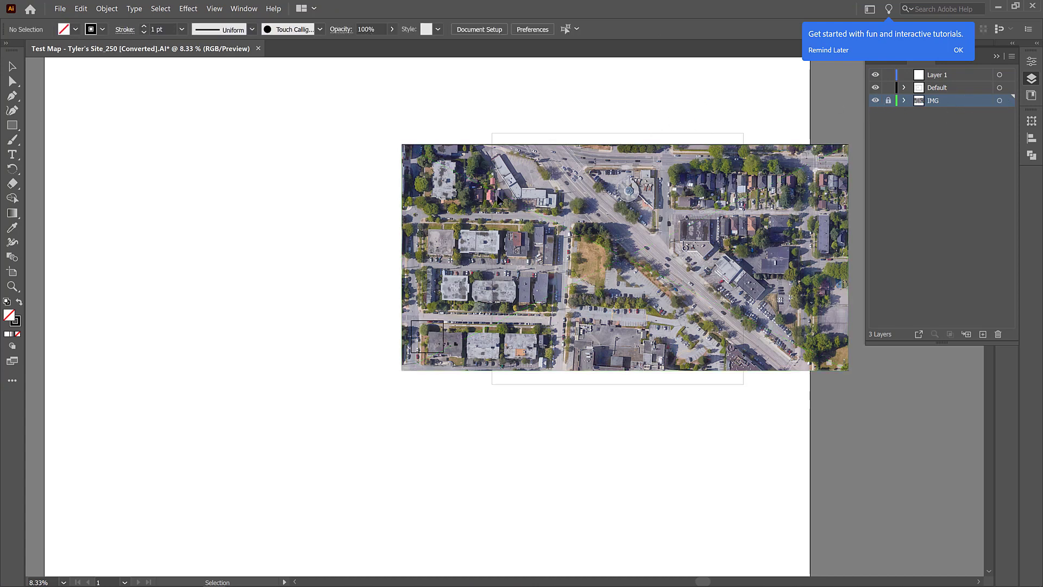
# Set the stroke weight of the large 250 m site square to 3 pt.
pyautogui.click(527, 133)
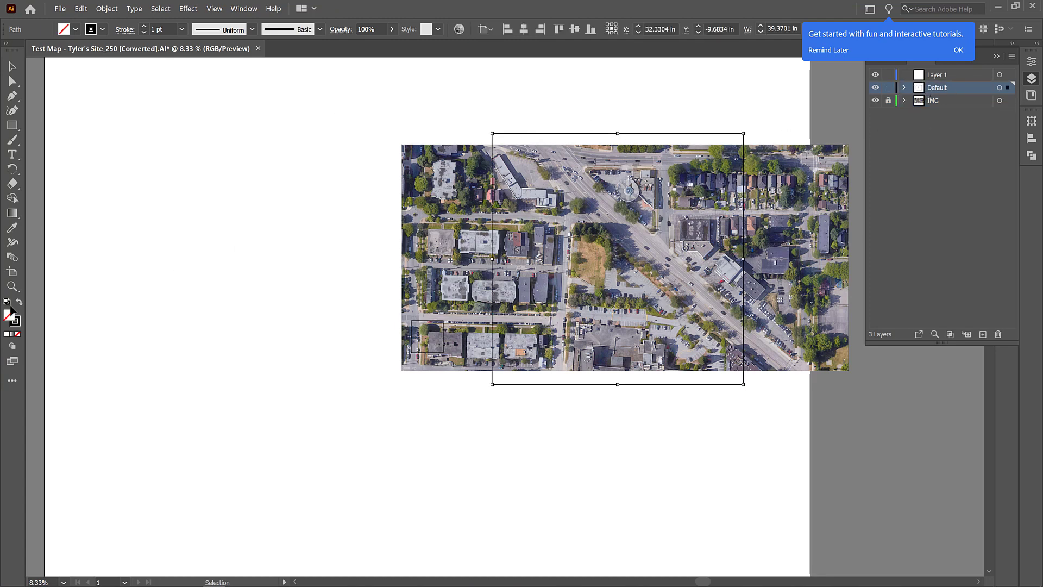
pyautogui.click(182, 29)
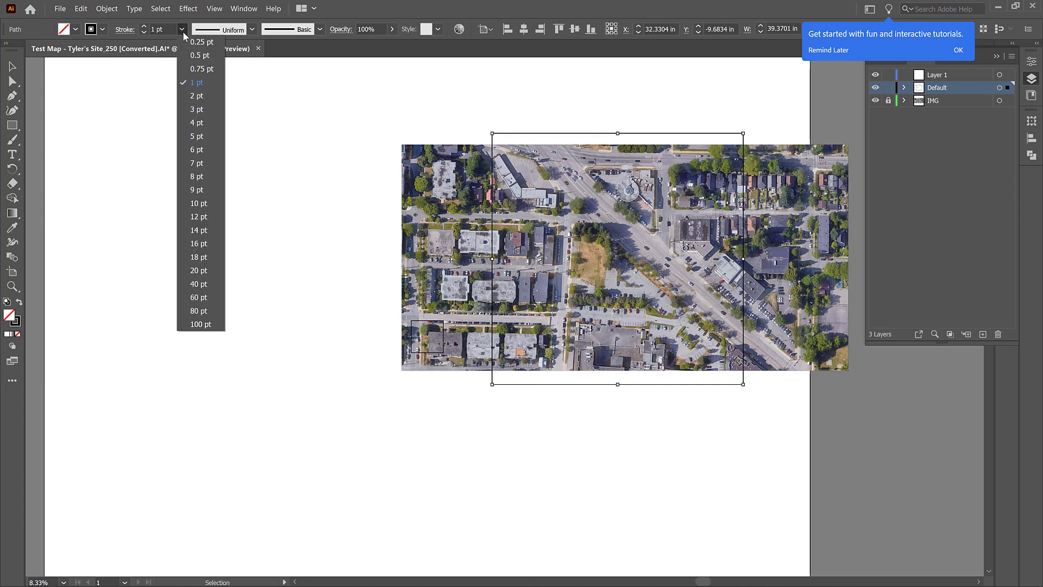
pyautogui.click(198, 109)
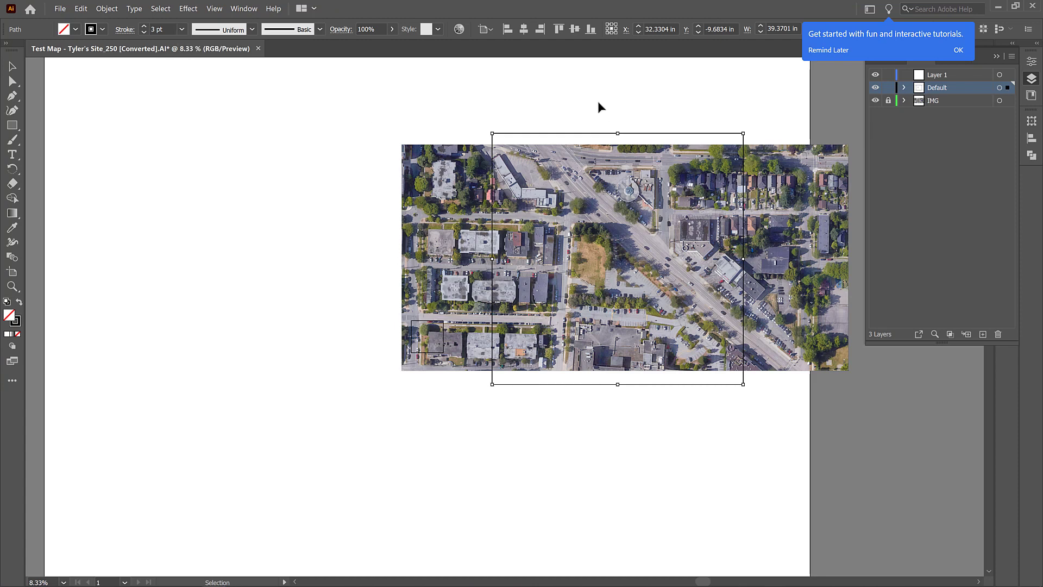
pyautogui.click(598, 102)
# Change the stroke color of the small dashed 20 by 50 m rectangle to white.
pyautogui.click(590, 248)
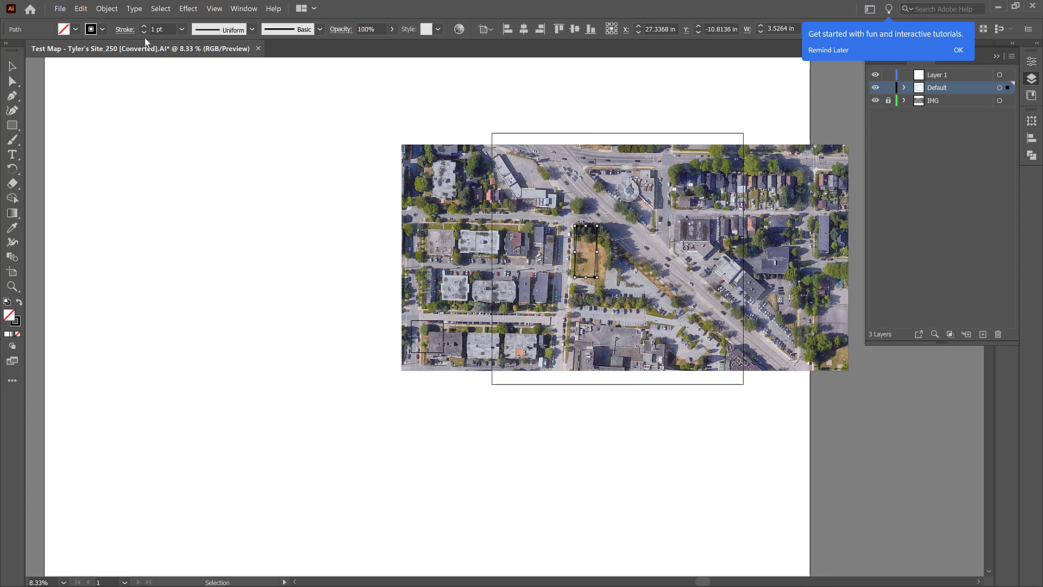
pyautogui.click(102, 30)
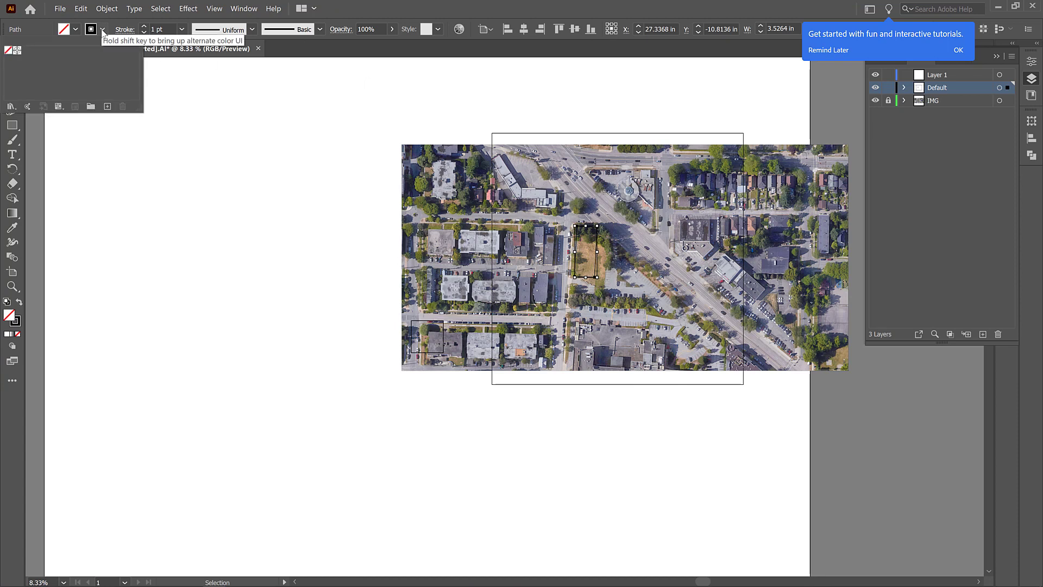
pyautogui.click(102, 30)
pyautogui.doubleClick(16, 320)
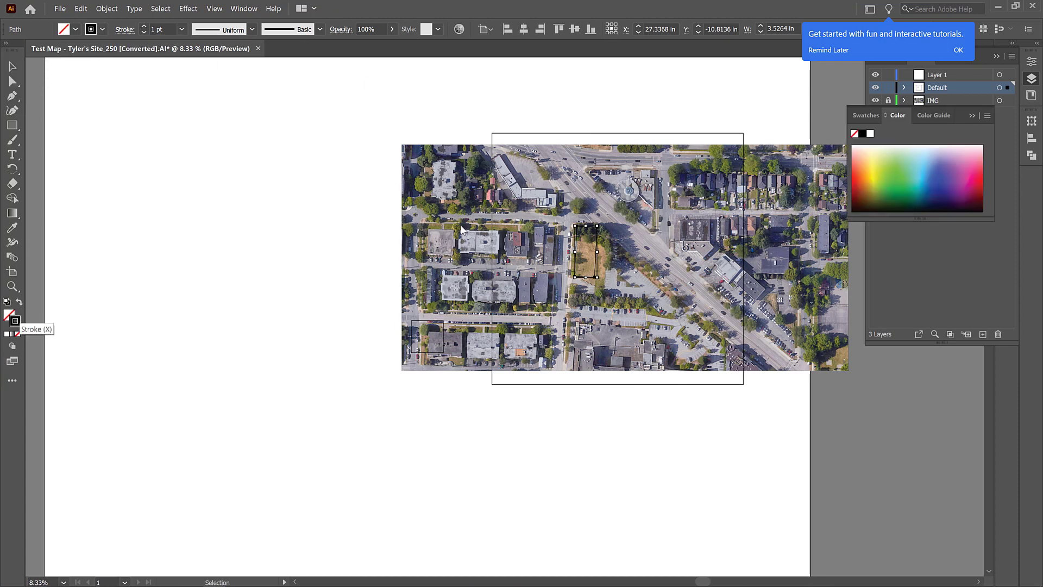
pyautogui.click(924, 194)
pyautogui.click(870, 134)
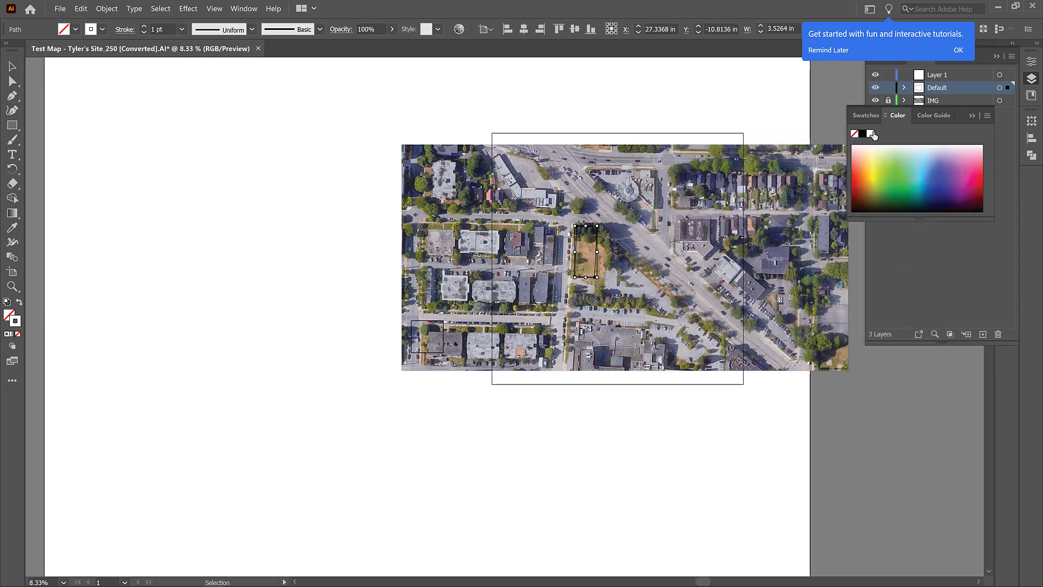
# Set the stroke weight of the dashed 20 by 50 m rectangle to 3 pt.
pyautogui.click(182, 28)
pyautogui.click(196, 109)
pyautogui.click(124, 30)
pyautogui.click(604, 247)
pyautogui.hotkey('ctrl', '+')
pyautogui.hotkey('ctrl', '+')
pyautogui.hotkey('ctrl', '+')
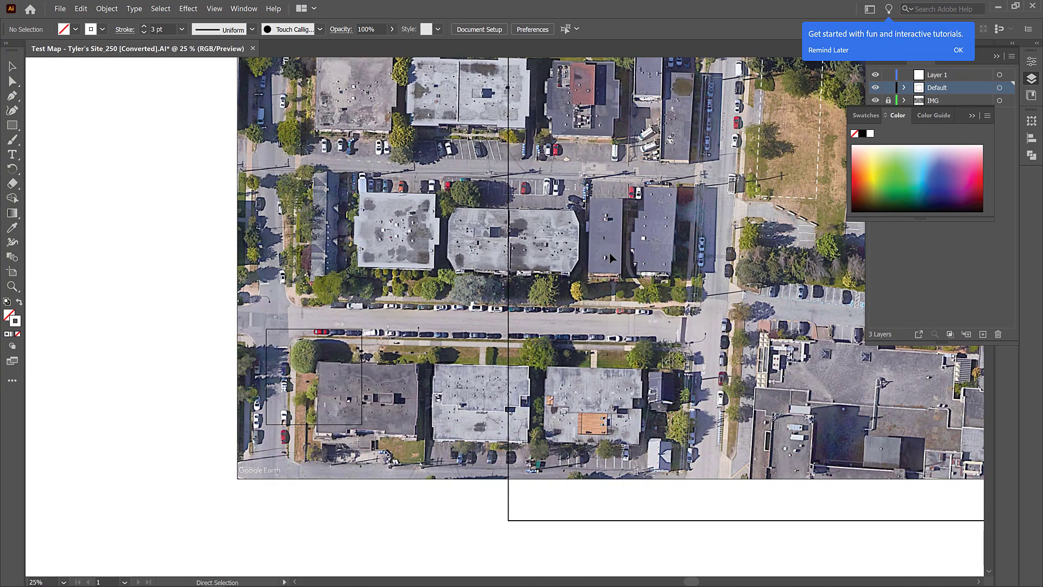
# Select the small dashed 20 by 50 m rectangle on the grass lot and set its stroke weight to 5 pt.
pyautogui.press('space')
pyautogui.moveTo(755, 260); pyautogui.dragTo(378, 545)
pyautogui.click(445, 418)
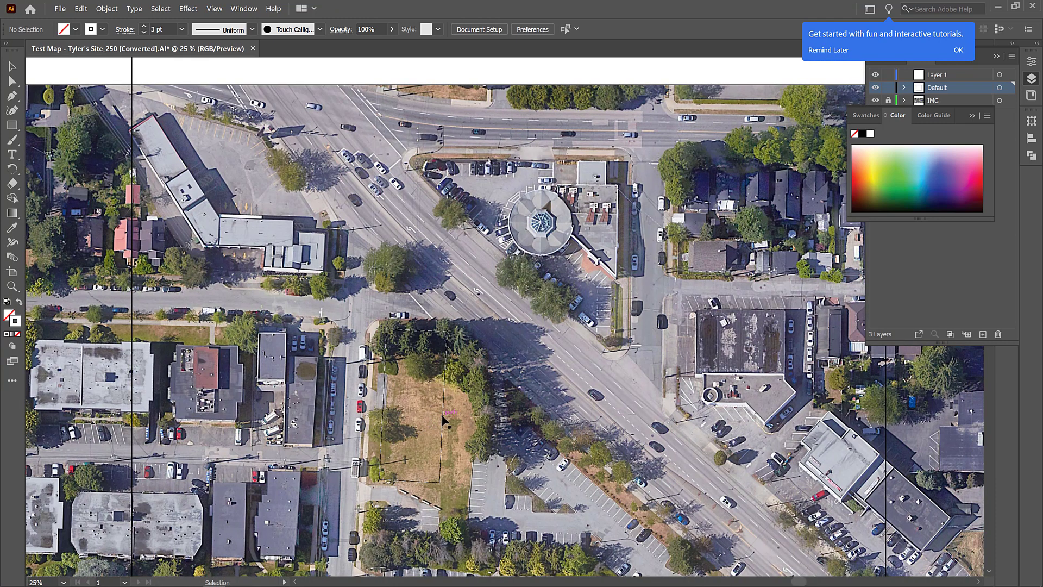
pyautogui.click(181, 29)
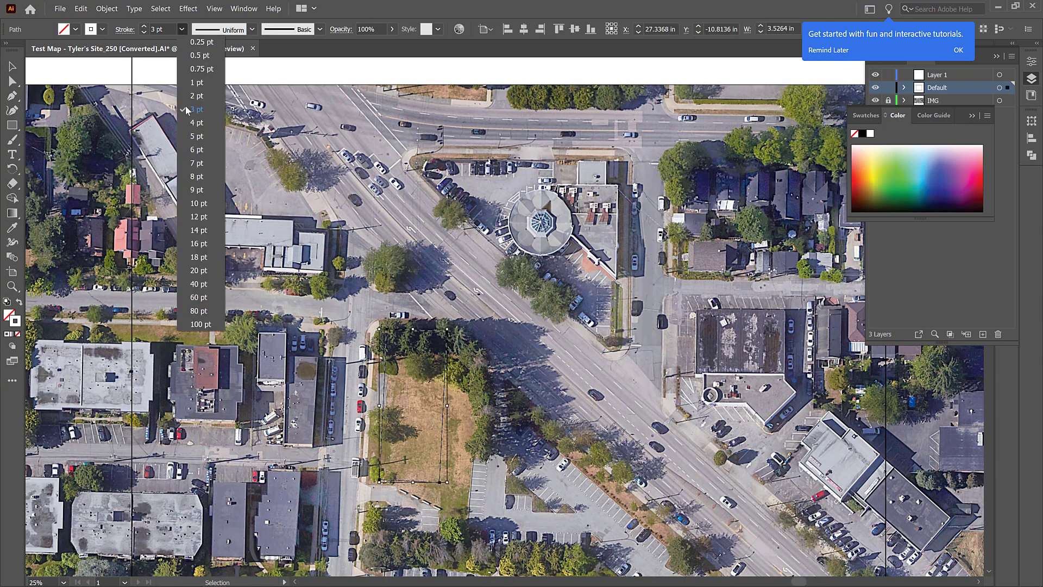
pyautogui.click(191, 139)
# Set the selected rectangle's dash pattern to a 25 pt dash and a 20 pt gap.
pyautogui.click(125, 29)
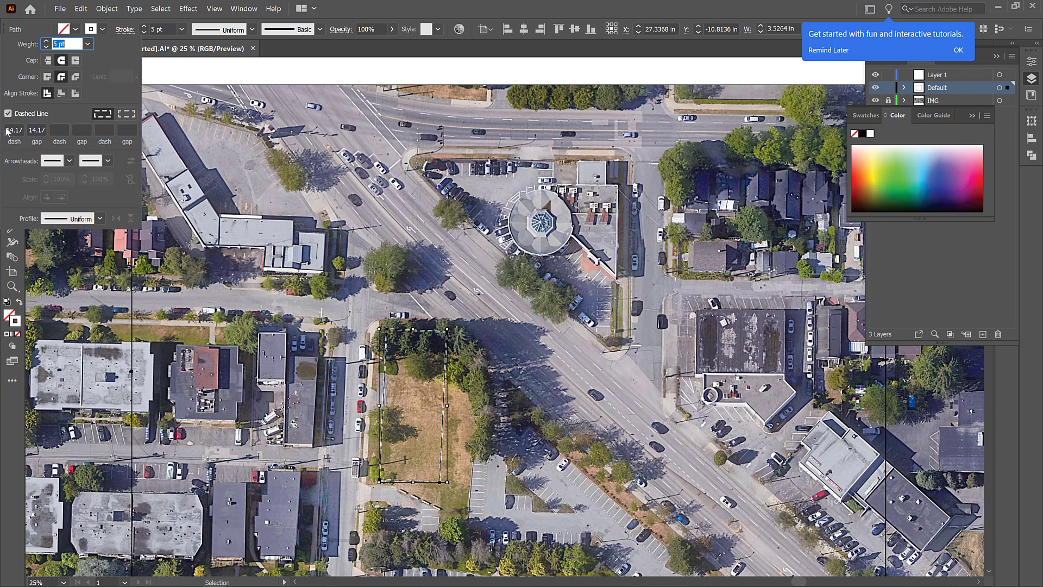
pyautogui.click(16, 129)
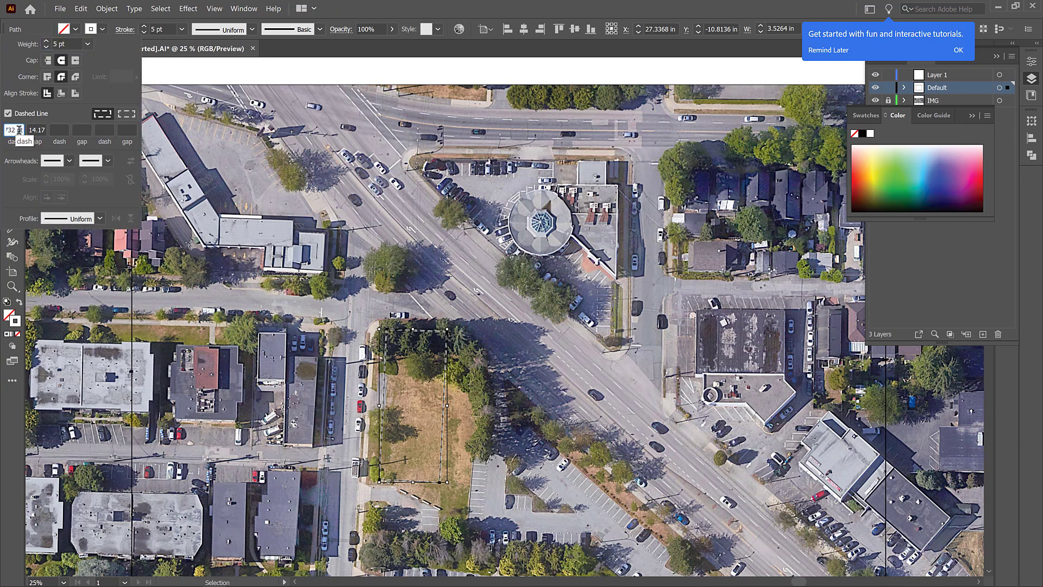
pyautogui.tripleClick(19, 130)
pyautogui.write('25')
pyautogui.press('Tab')
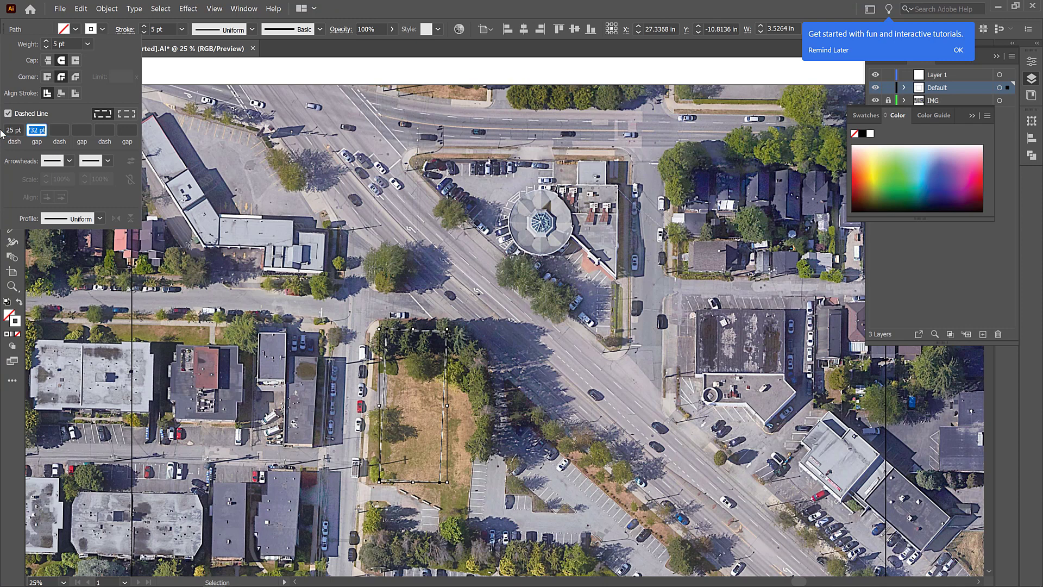
pyautogui.write('20')
pyautogui.press('Tab')
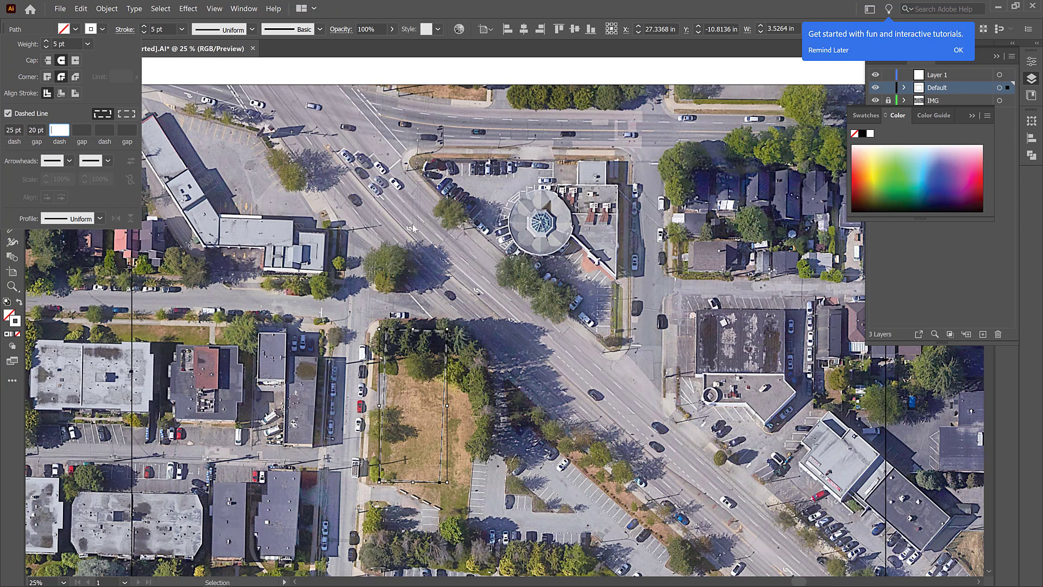
# Set the dashed rectangle's pattern to a 45 pt dash with a 30 pt gap.
pyautogui.doubleClick(11, 130)
pyautogui.write('45')
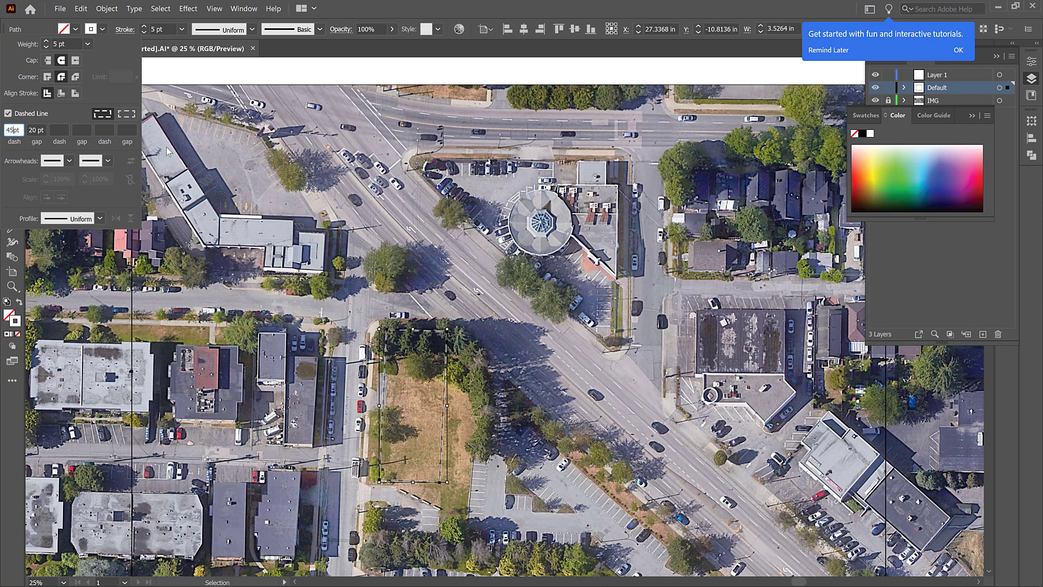
pyautogui.press('Tab')
pyautogui.write('3')
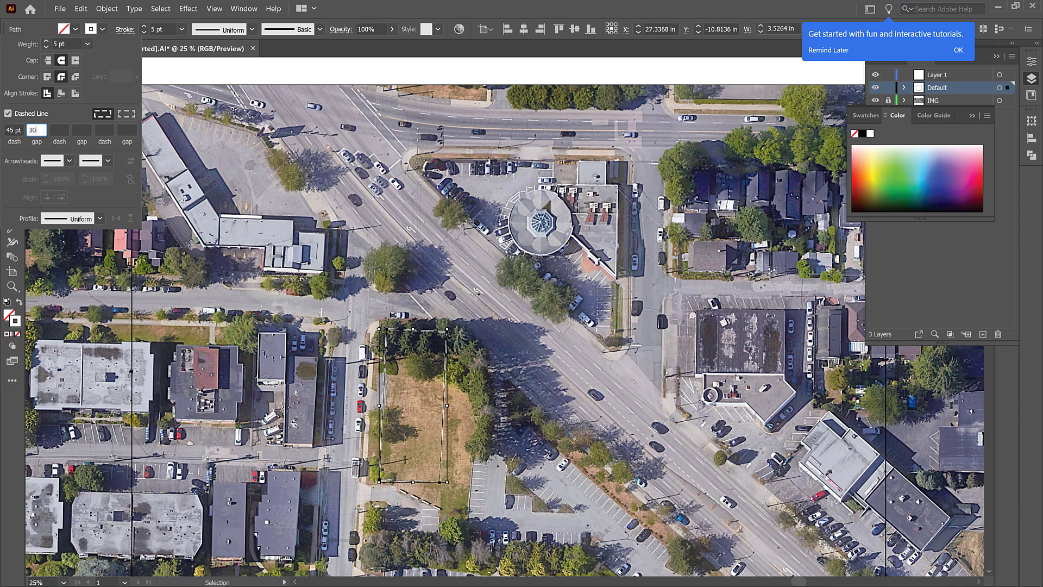
pyautogui.write('0')
pyautogui.press('Tab')
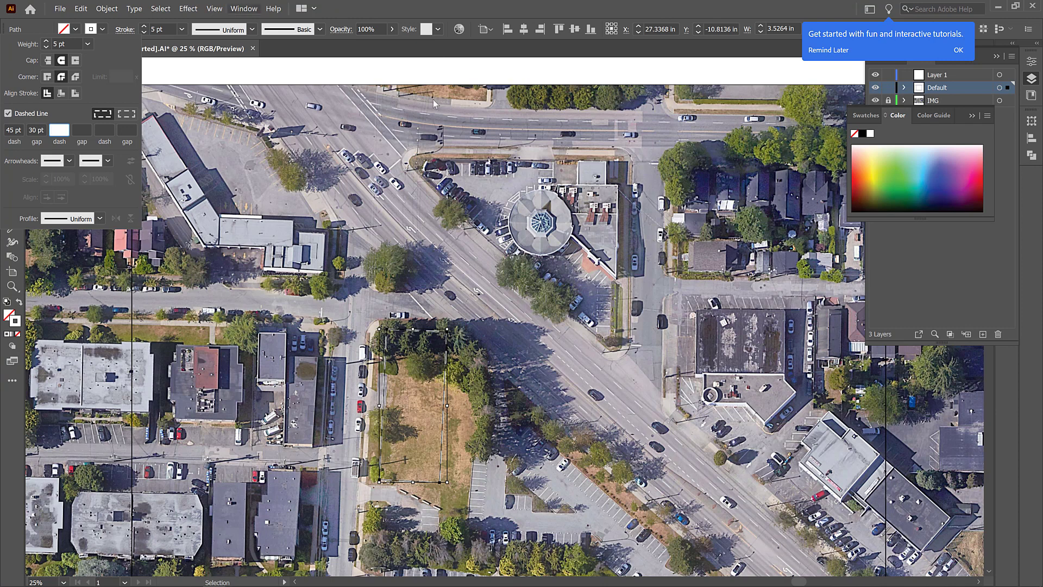
# Set the stroke weight of the dashed 20 by 50 m rectangle to 8 pt and deselect it.
pyautogui.click(182, 29)
pyautogui.click(182, 29)
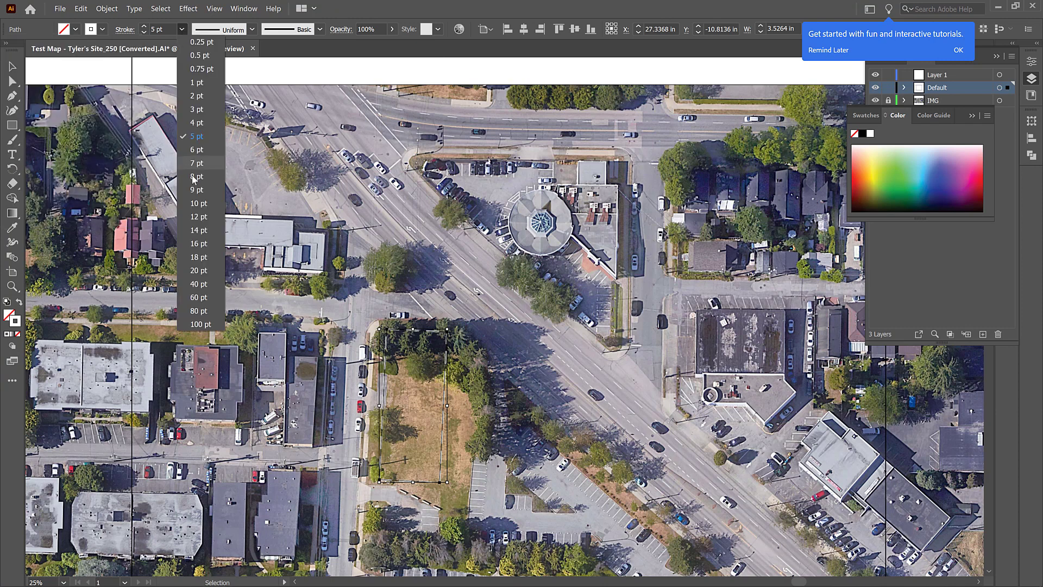
pyautogui.click(196, 176)
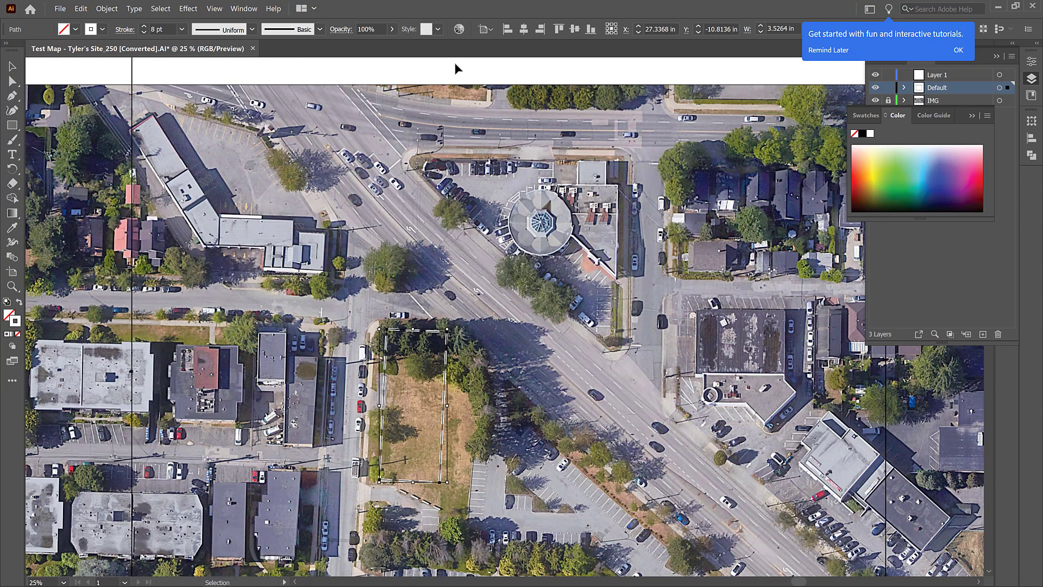
pyautogui.click(455, 64)
# Unlock the IMG layer and move the map image with the dashed rectangle straight up, flush with the 250 m square's upper edge.
pyautogui.hotkey('ctrl', '-')
pyautogui.hotkey('ctrl', '-')
pyautogui.hotkey('ctrl', '-')
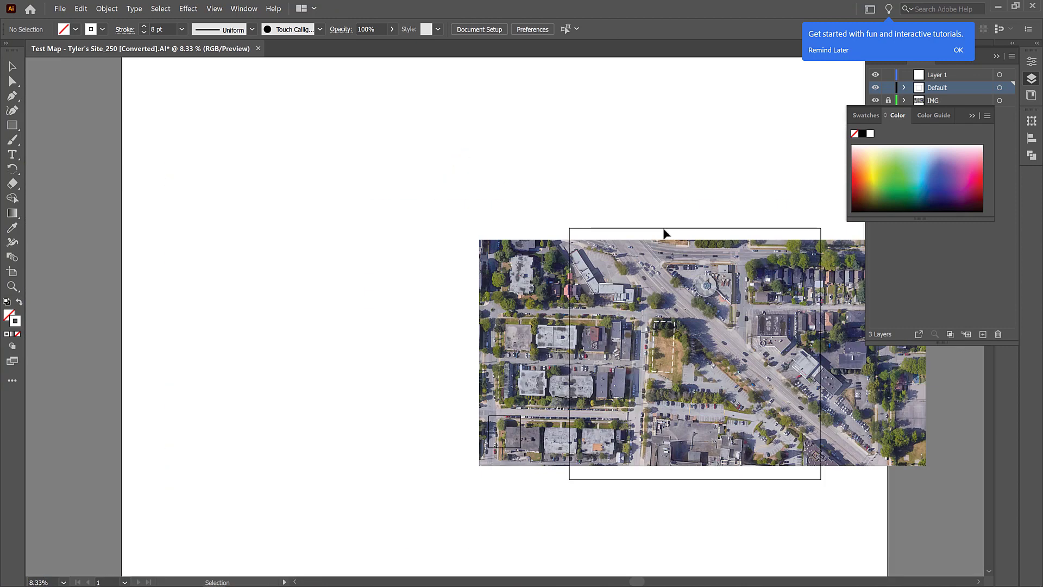
pyautogui.hscroll(3, 721, 189)
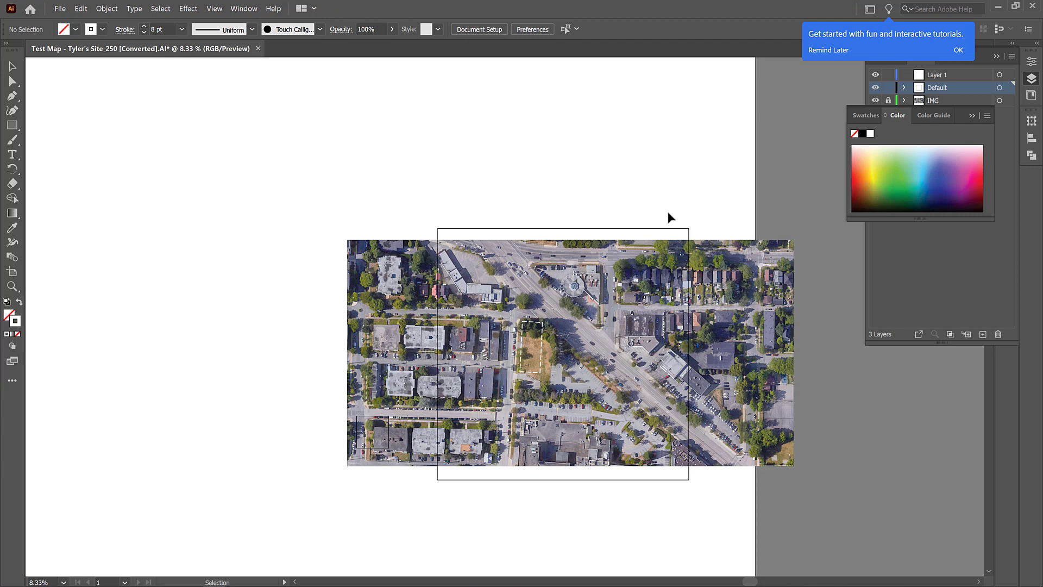
pyautogui.moveTo(710, 205); pyautogui.dragTo(516, 239)
pyautogui.click(972, 116)
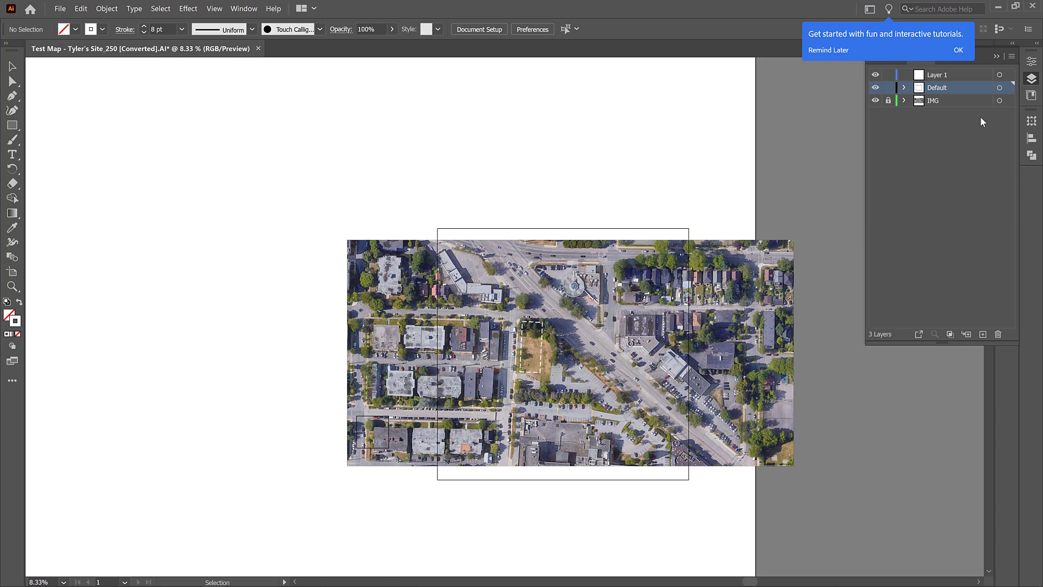
pyautogui.click(888, 101)
pyautogui.moveTo(540, 316); pyautogui.dragTo(541, 319)
pyautogui.keyDown('shift'); pyautogui.moveTo(591, 260); pyautogui.dragTo(590, 244); pyautogui.keyUp('shift')
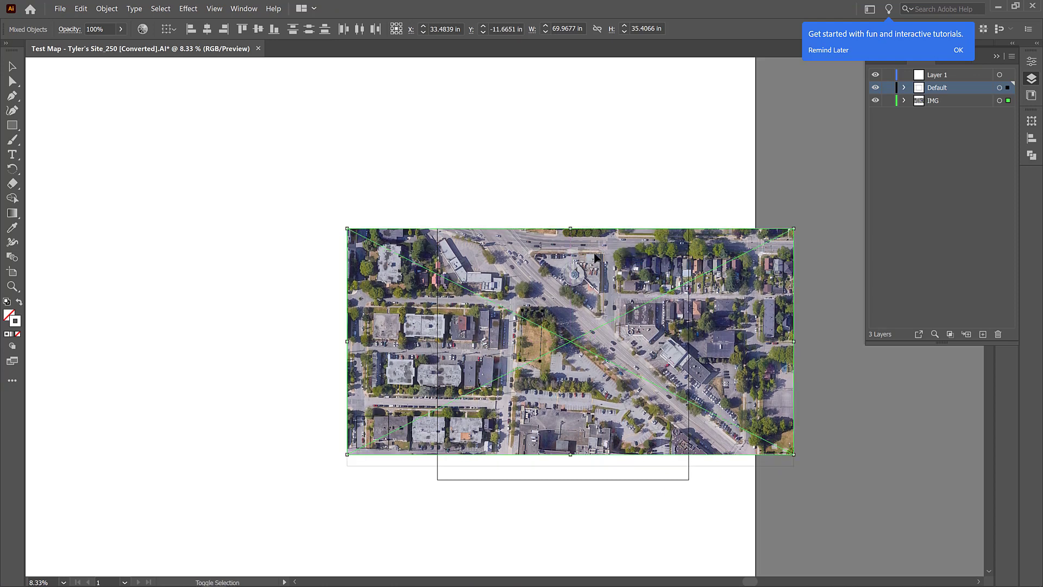
# Delete the leftover outline lines of the map image around its former position.
pyautogui.click(538, 496)
pyautogui.click(472, 465)
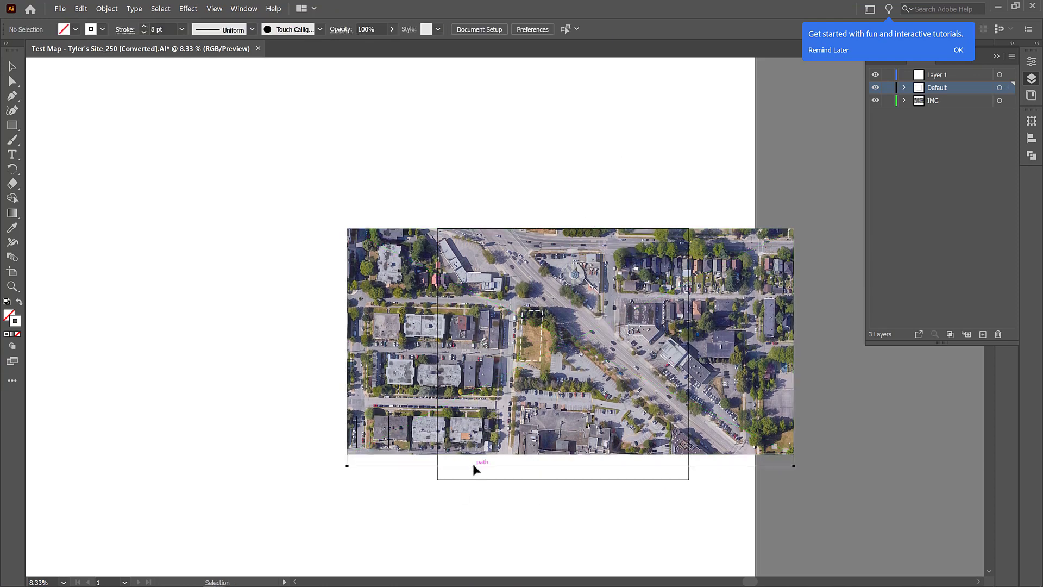
pyautogui.click(346, 466)
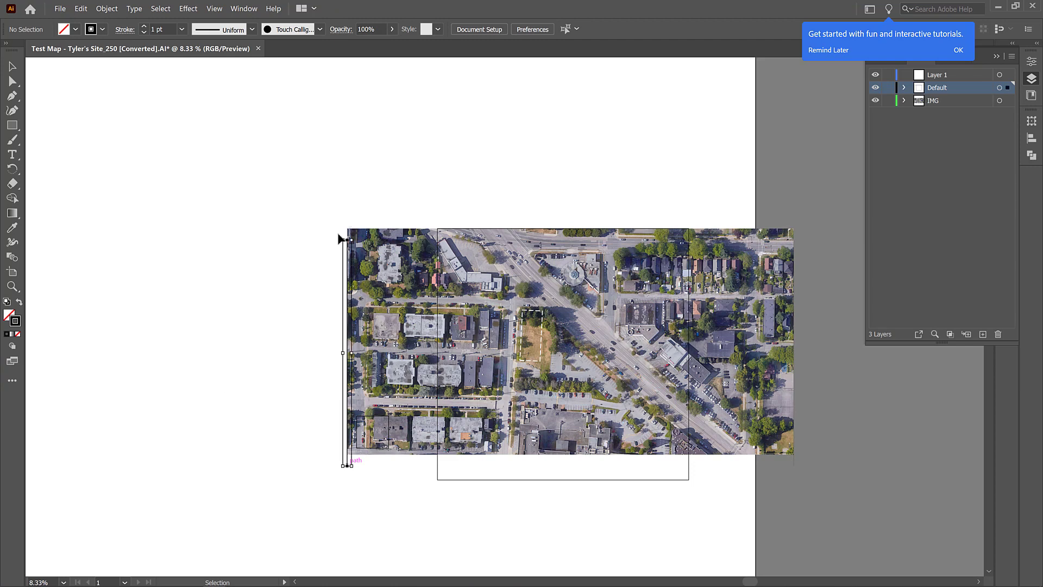
pyautogui.press('Delete')
pyautogui.click(354, 240)
pyautogui.press('Delete')
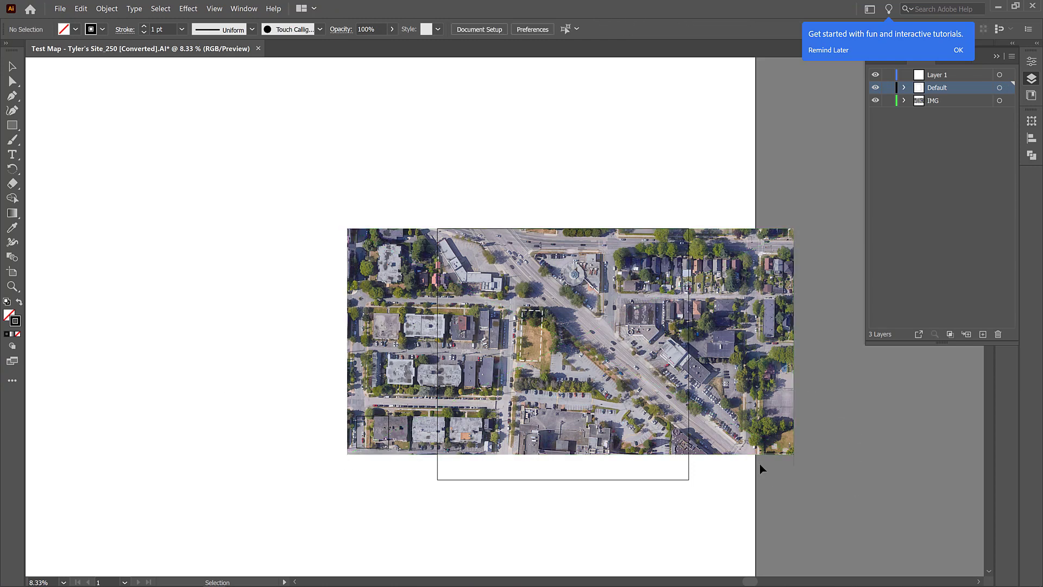
pyautogui.click(794, 463)
pyautogui.press('Delete')
pyautogui.moveTo(709, 503); pyautogui.dragTo(401, 185)
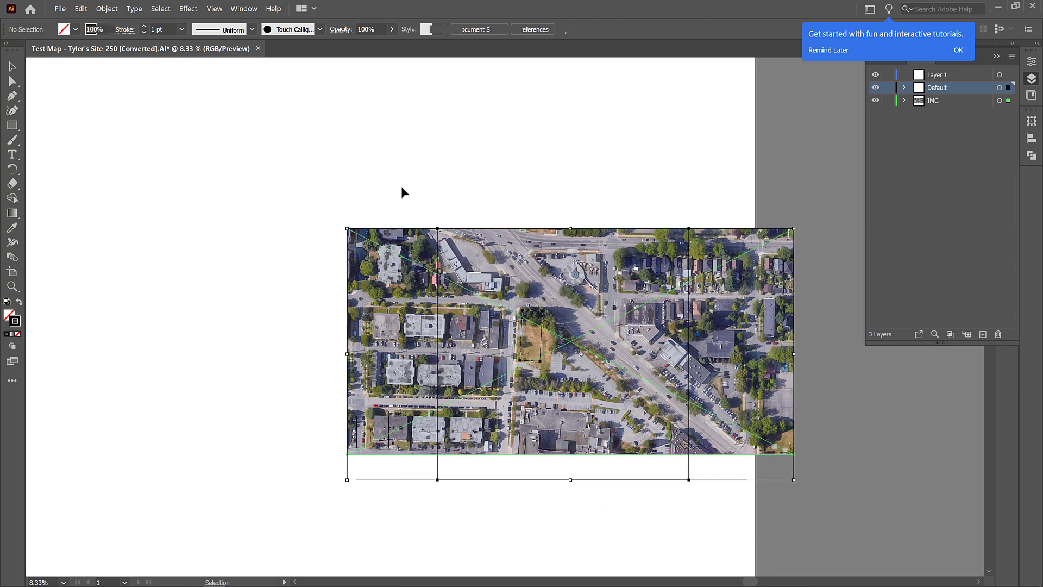
pyautogui.click(486, 177)
# Turn off moving artwork with the artboard and fit Artboard 2 to the 250 m square, about 39.42 by 39.37 in.
pyautogui.click(12, 272)
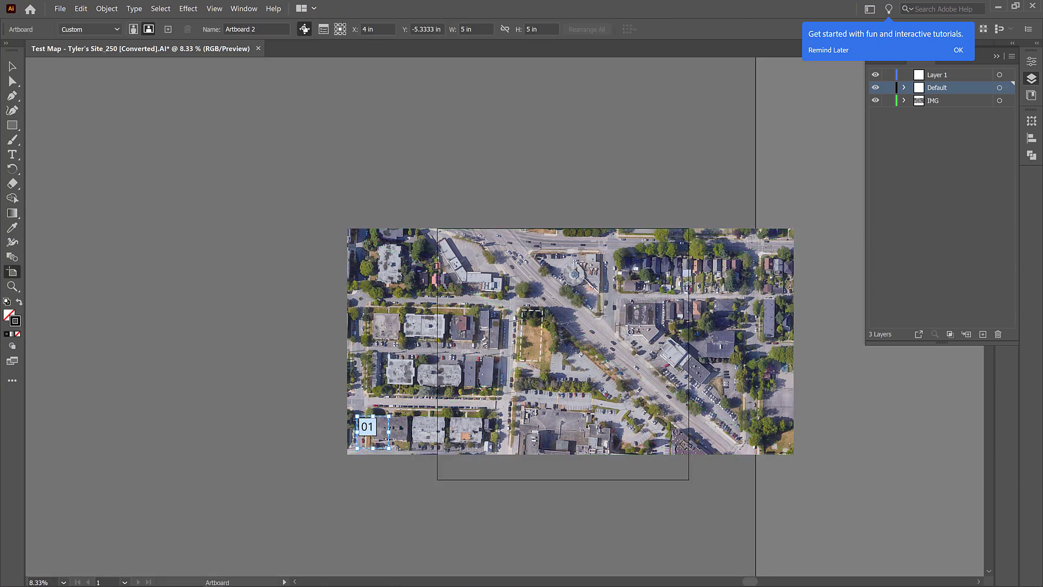
pyautogui.moveTo(371, 423); pyautogui.dragTo(437, 439)
pyautogui.hotkey('ctrl', 'z')
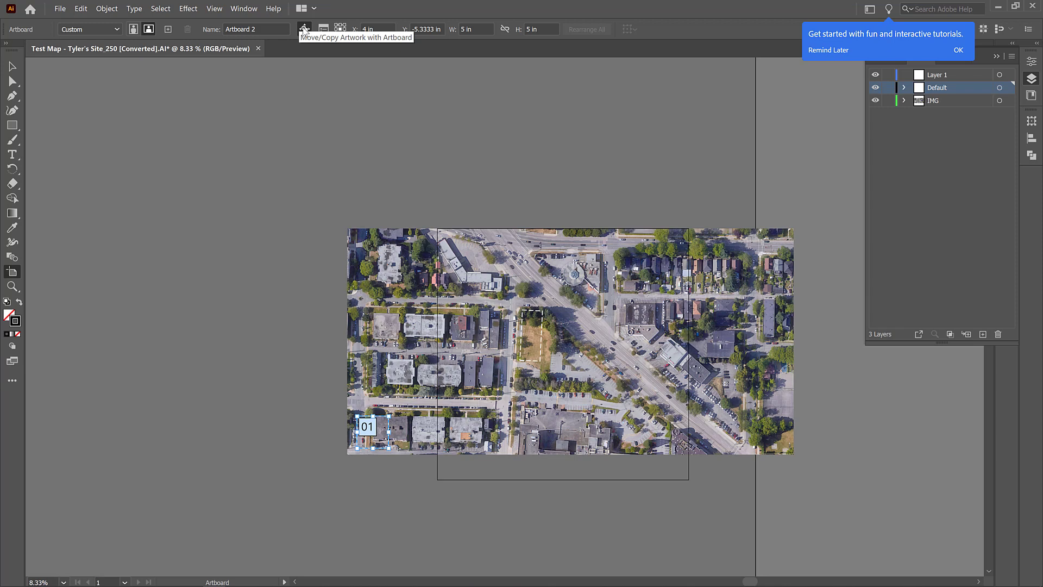
pyautogui.click(304, 30)
pyautogui.moveTo(373, 427); pyautogui.dragTo(689, 229)
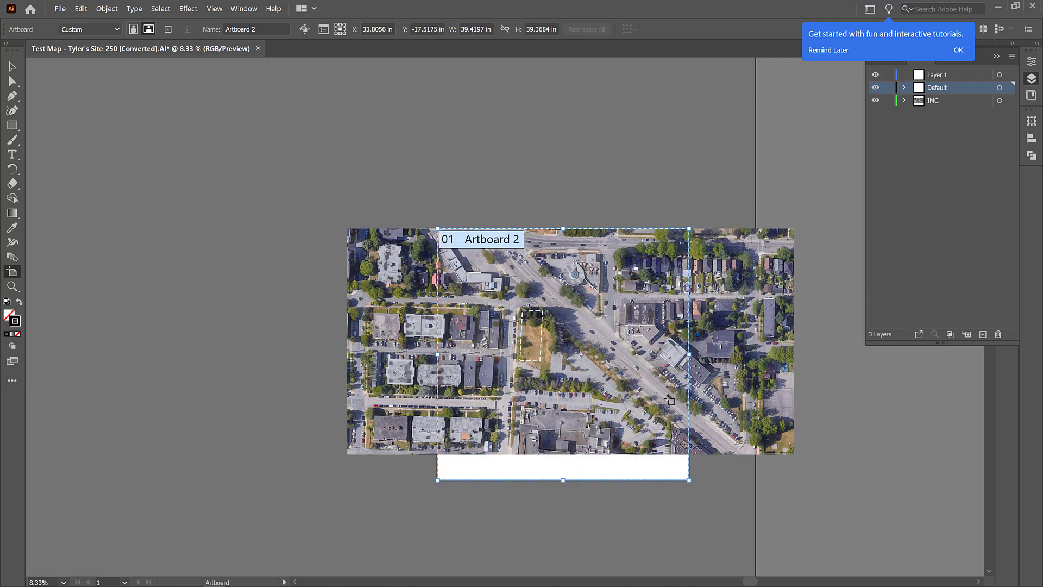
pyautogui.click(12, 66)
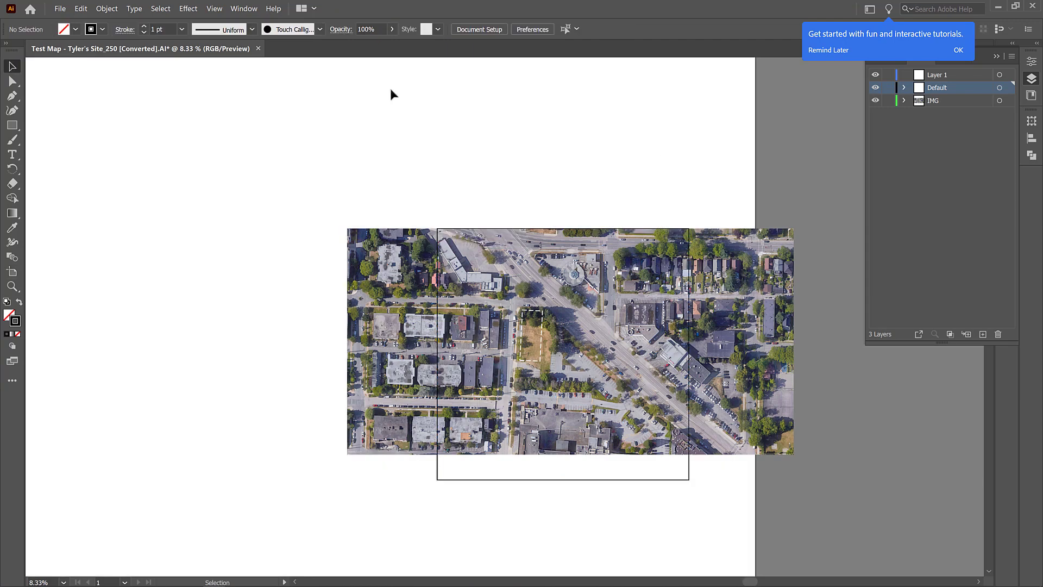
# Turn on moving artwork with the artboard and move Artboard 2 with its map to about X 4.17 in, Y -16.41 in.
pyautogui.scroll(-4, 561, 320)
pyautogui.scroll(5, 561, 320)
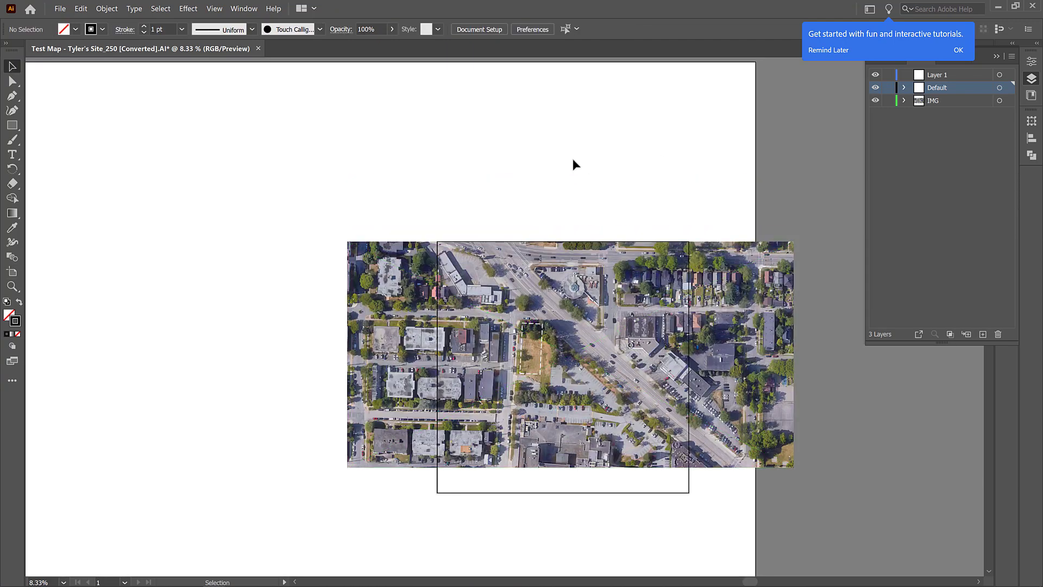
pyautogui.click(12, 272)
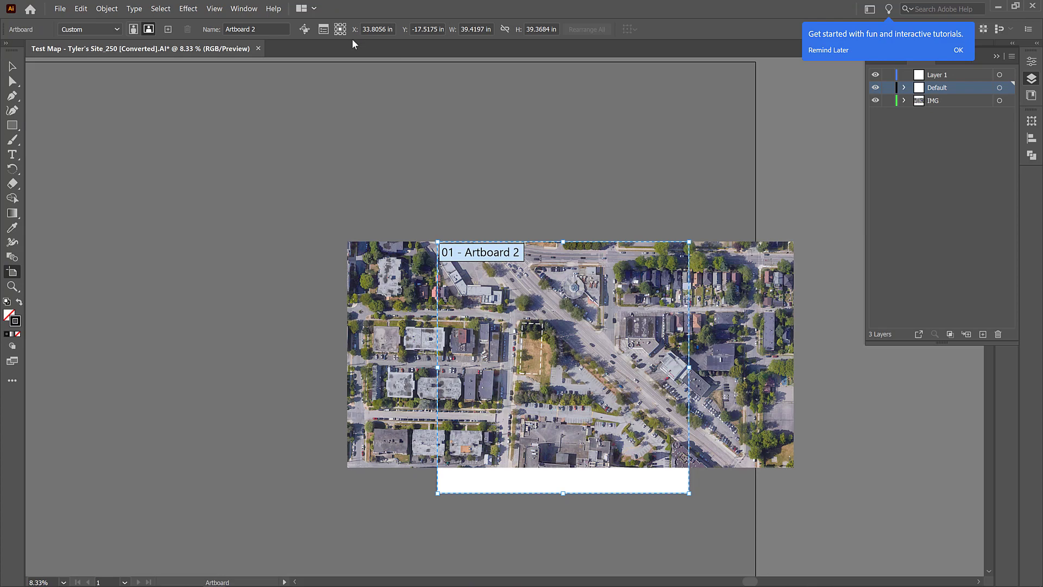
pyautogui.click(304, 28)
pyautogui.moveTo(606, 476); pyautogui.dragTo(354, 477)
pyautogui.moveTo(287, 534); pyautogui.dragTo(360, 489)
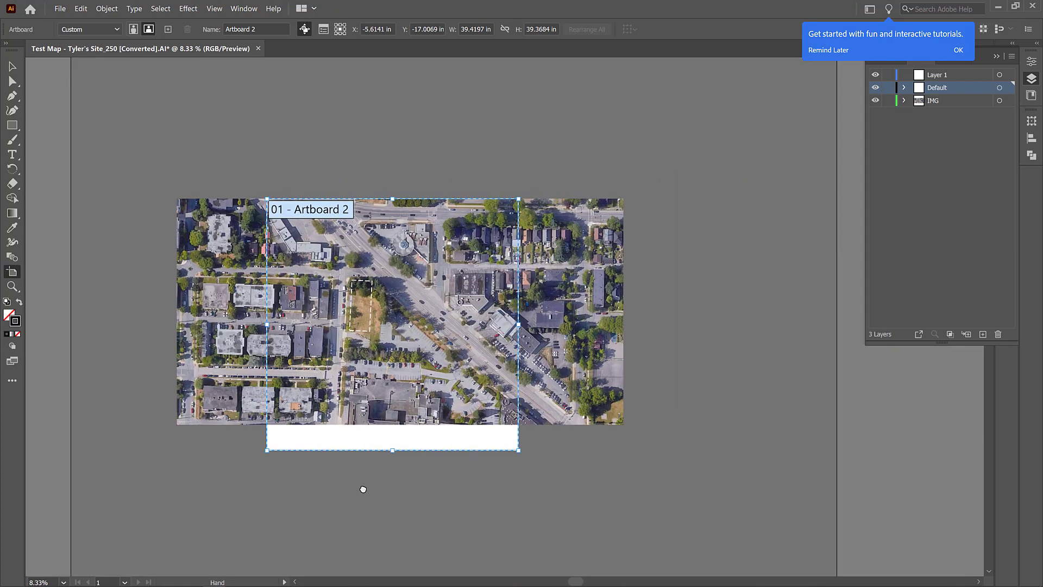
pyautogui.moveTo(466, 433); pyautogui.dragTo(527, 438)
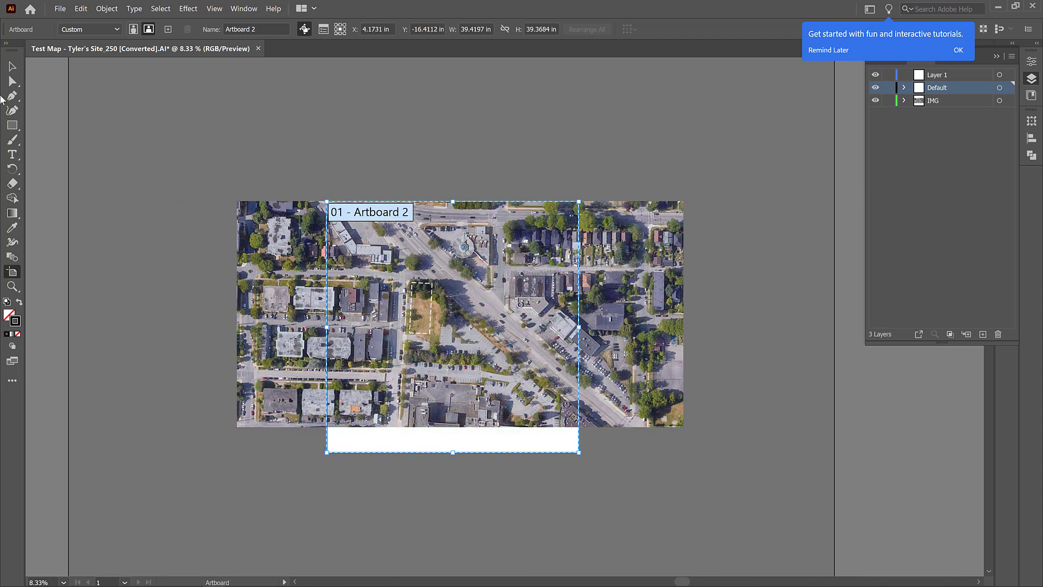
pyautogui.click(18, 69)
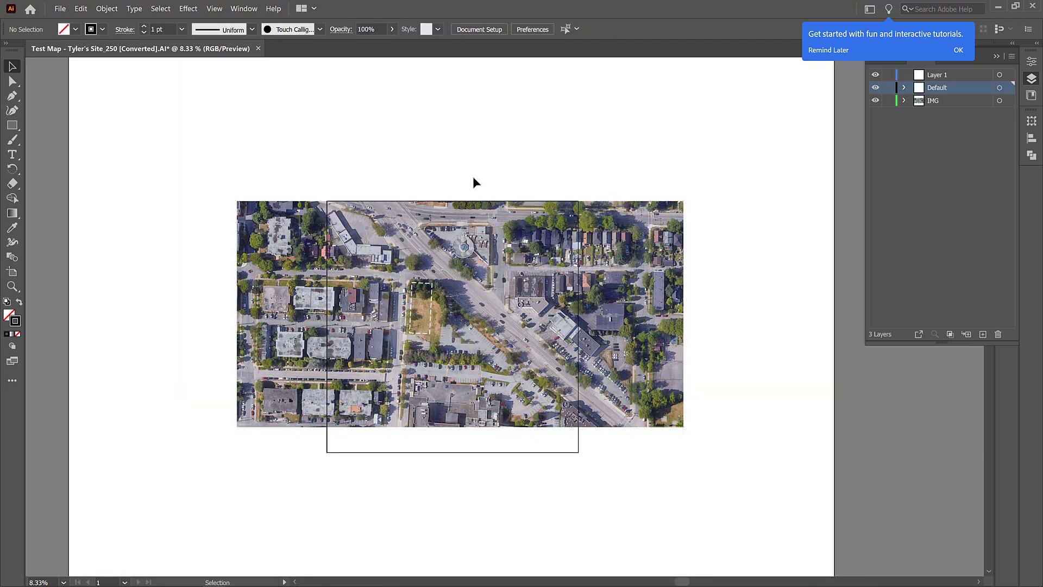